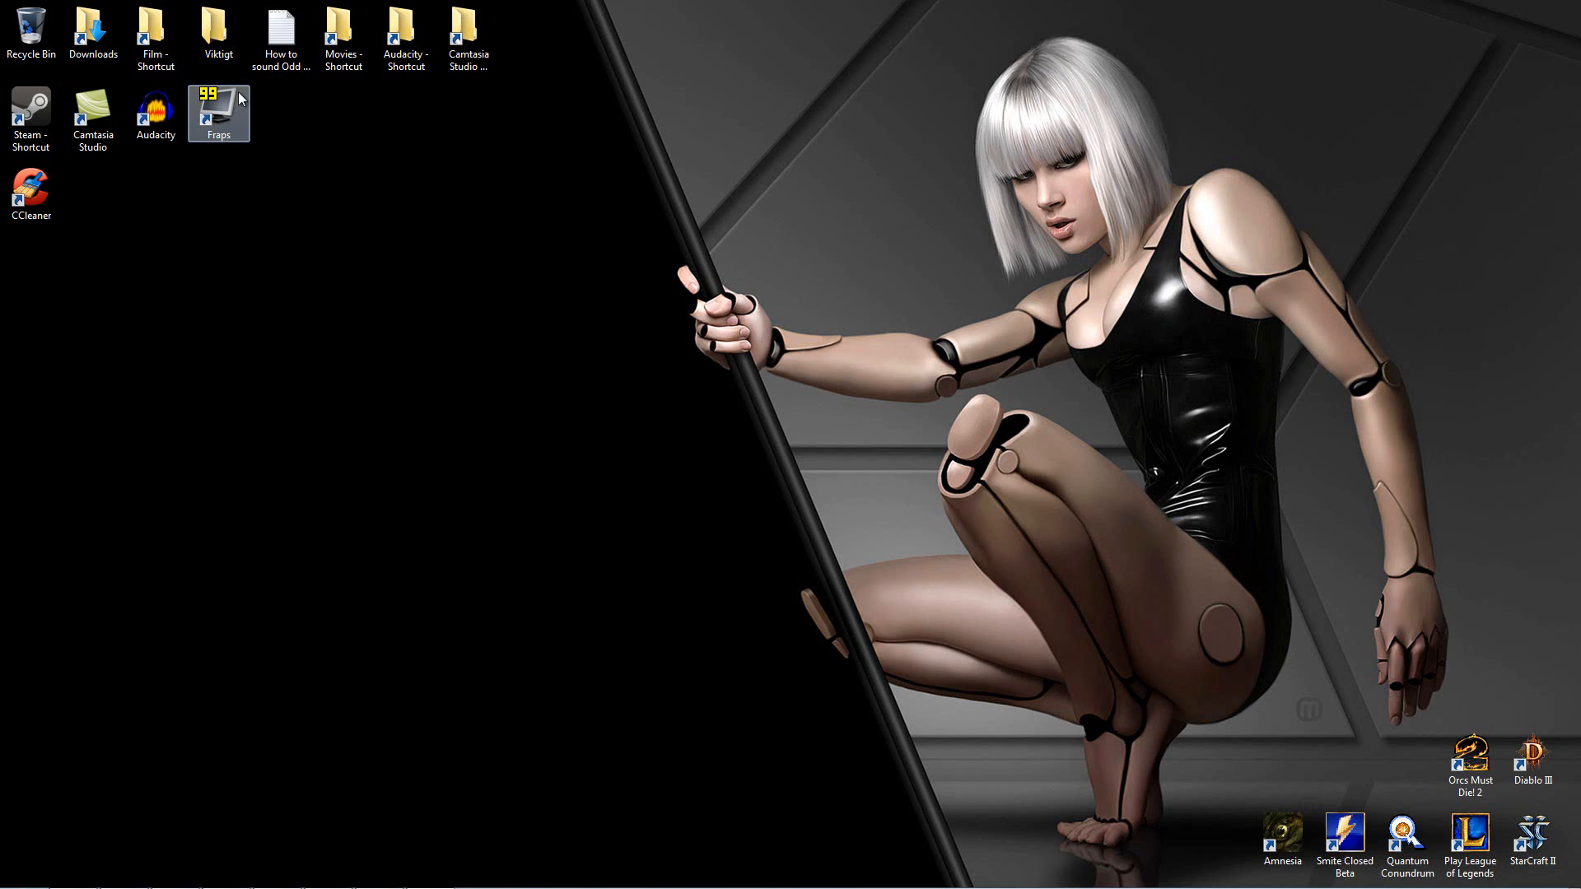
Step: Open Fraps, review its FPS, Movies and Screenshots settings, and exit the program
mouse_move(224, 876)
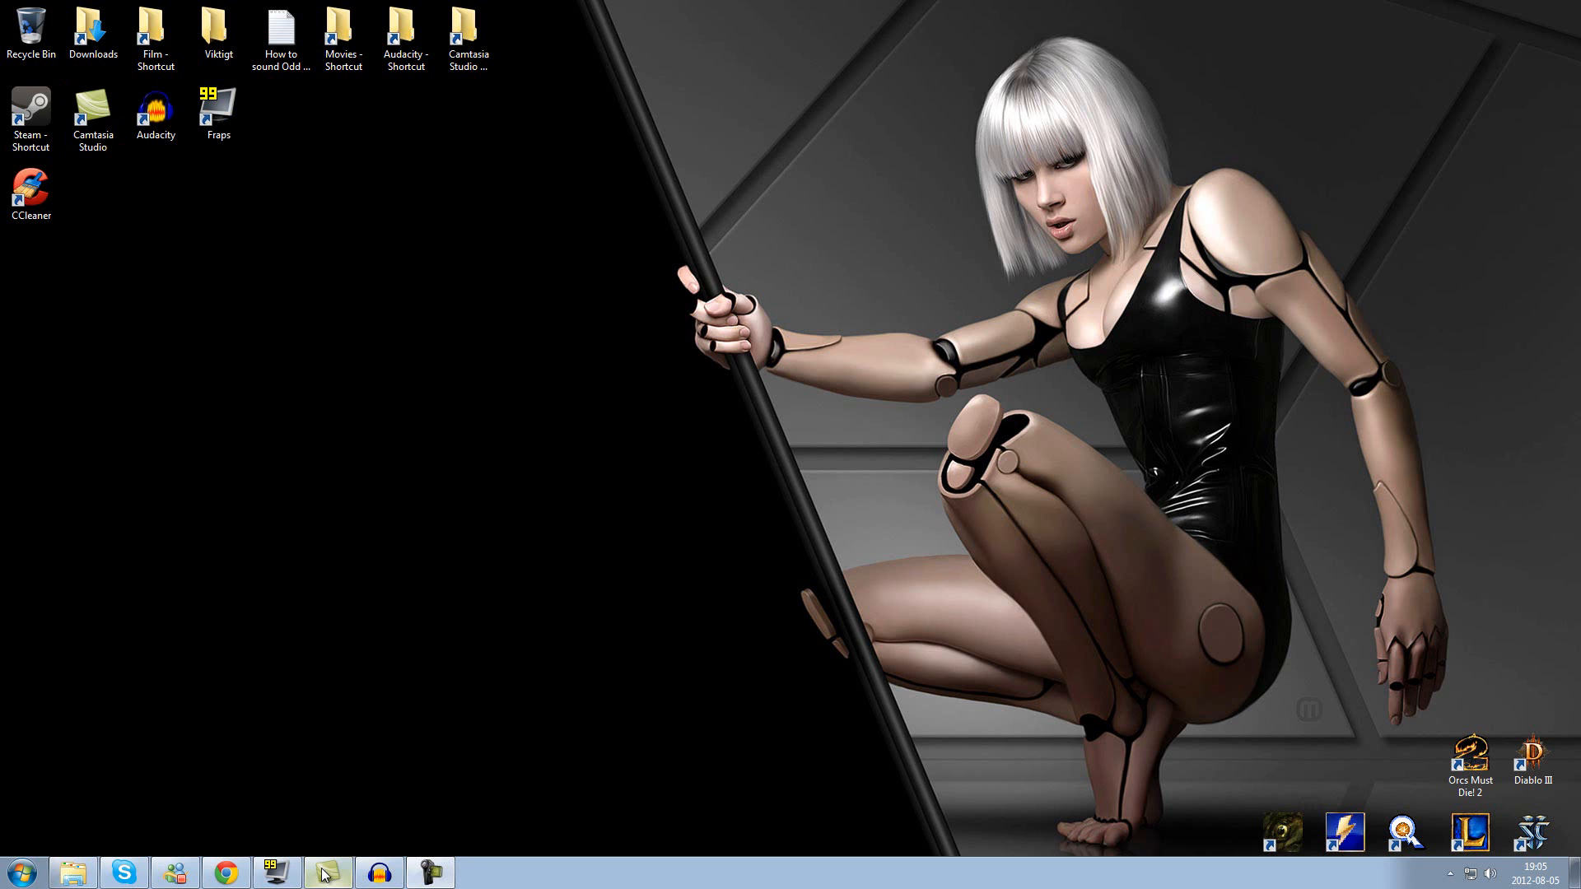
click(270, 874)
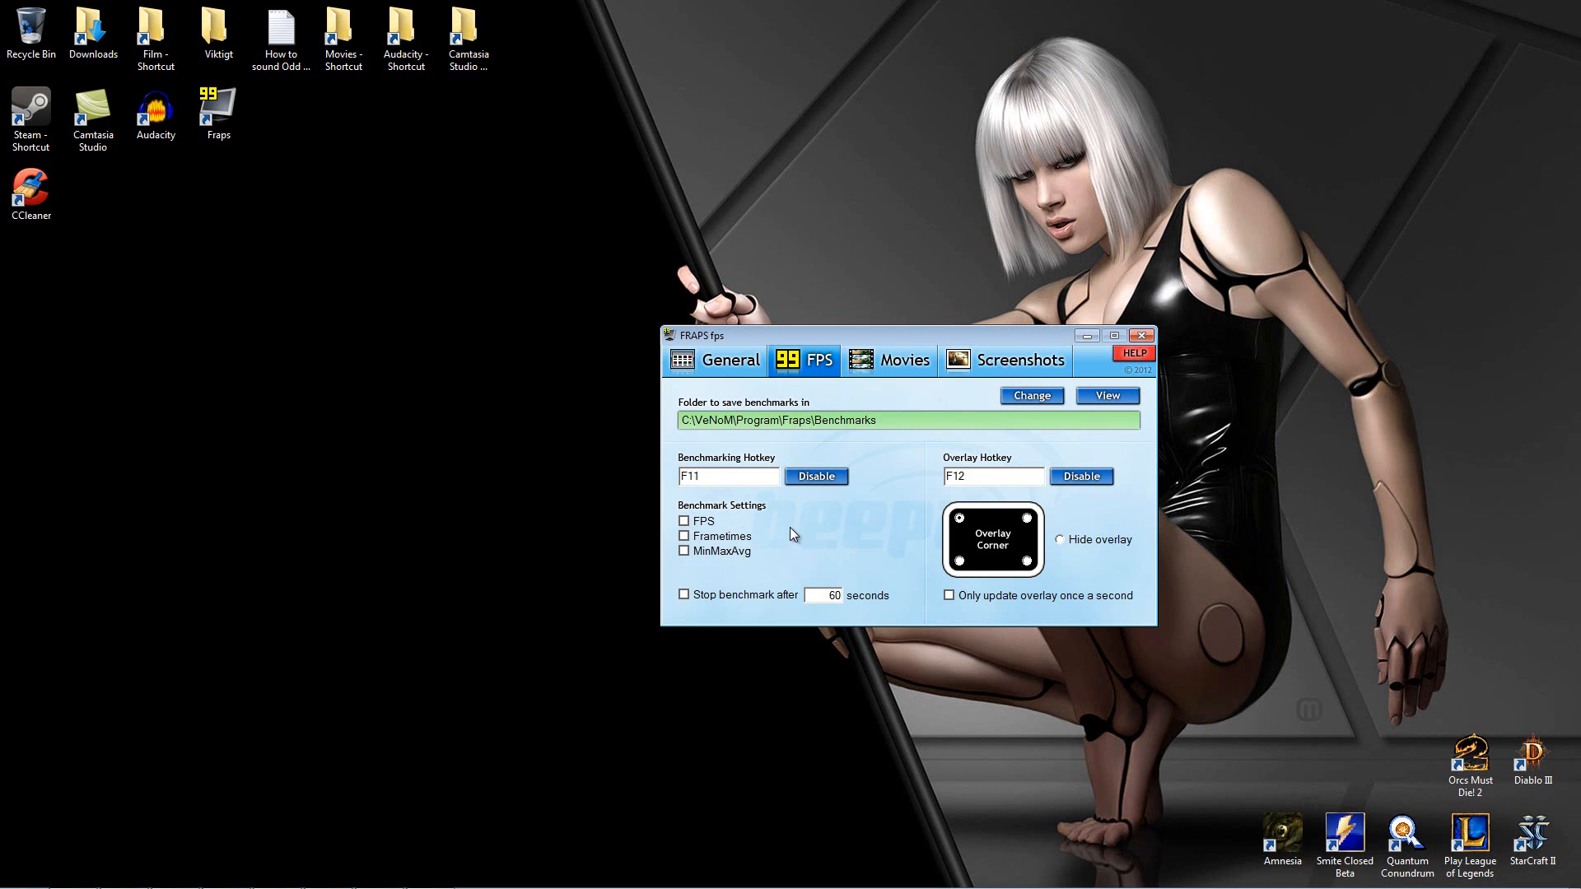
click(893, 361)
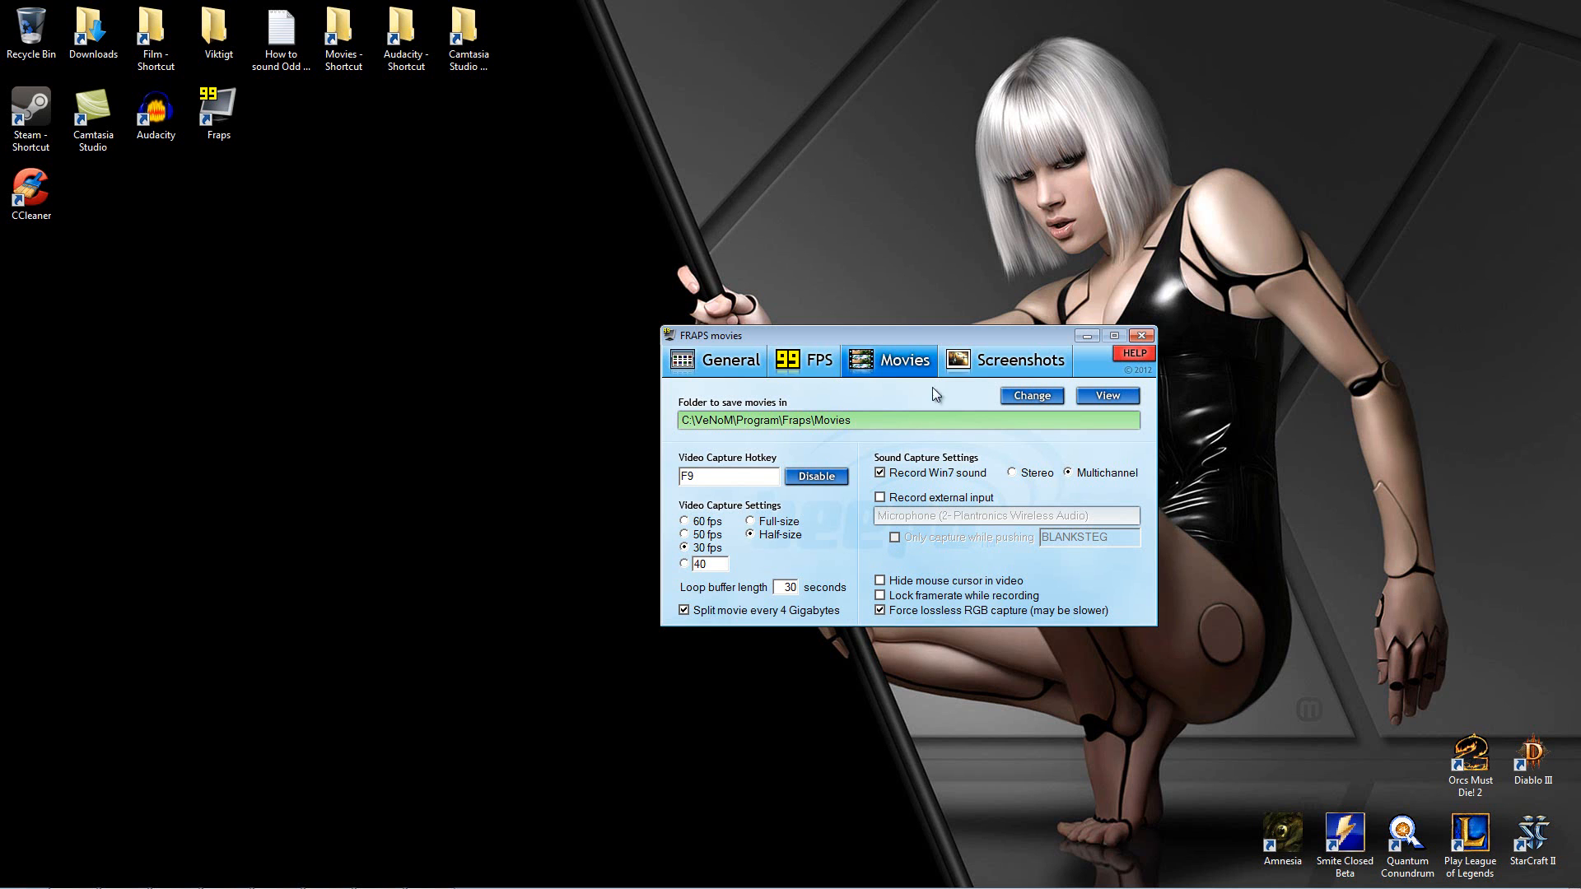
click(984, 368)
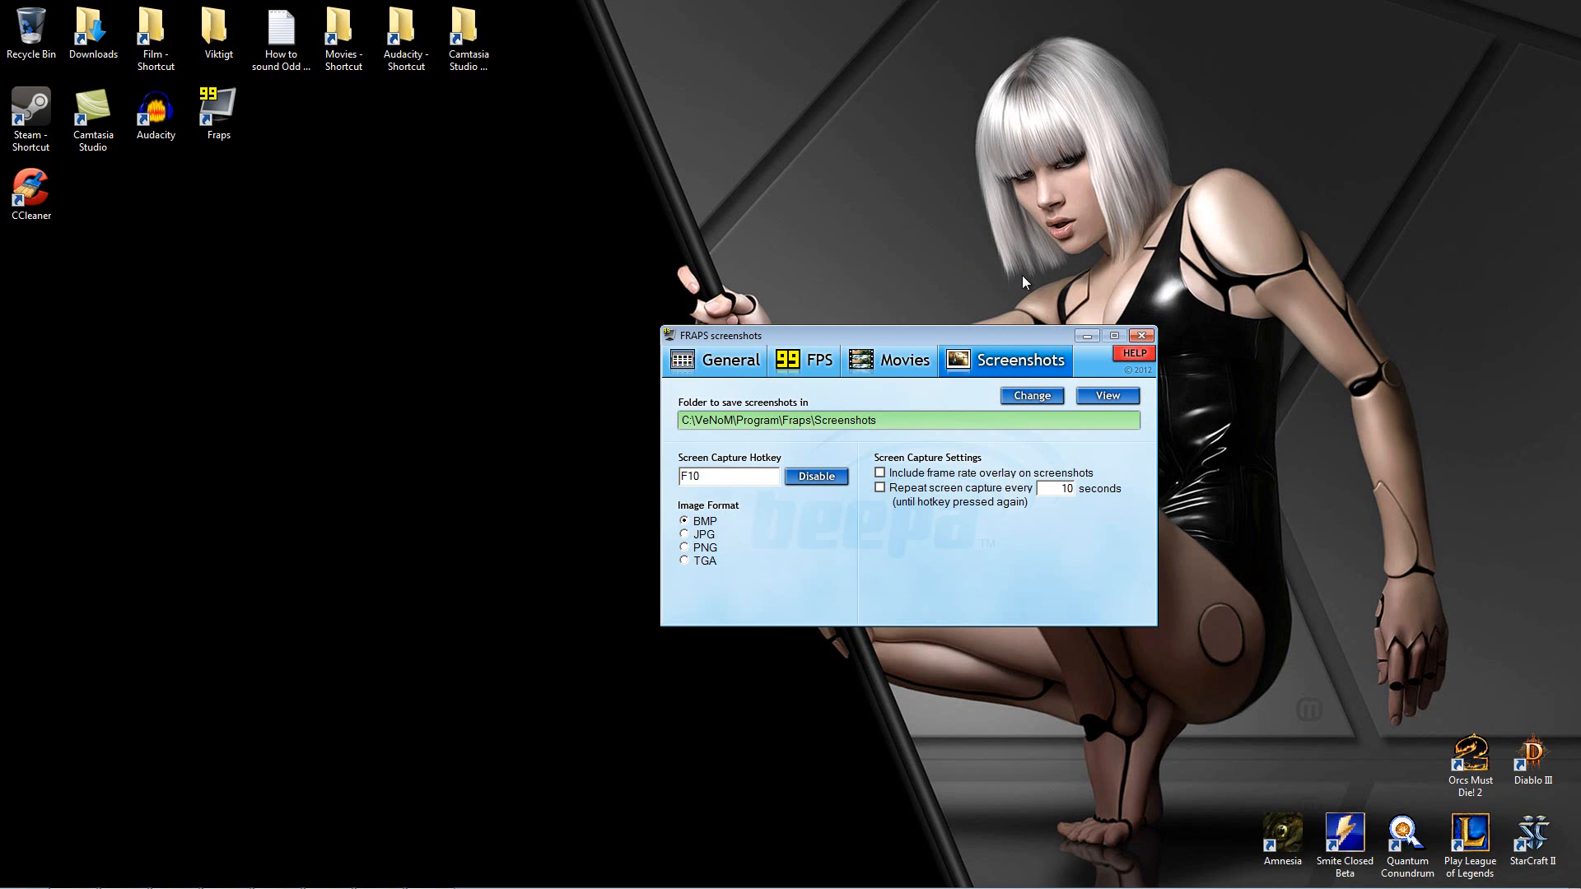
click(1142, 335)
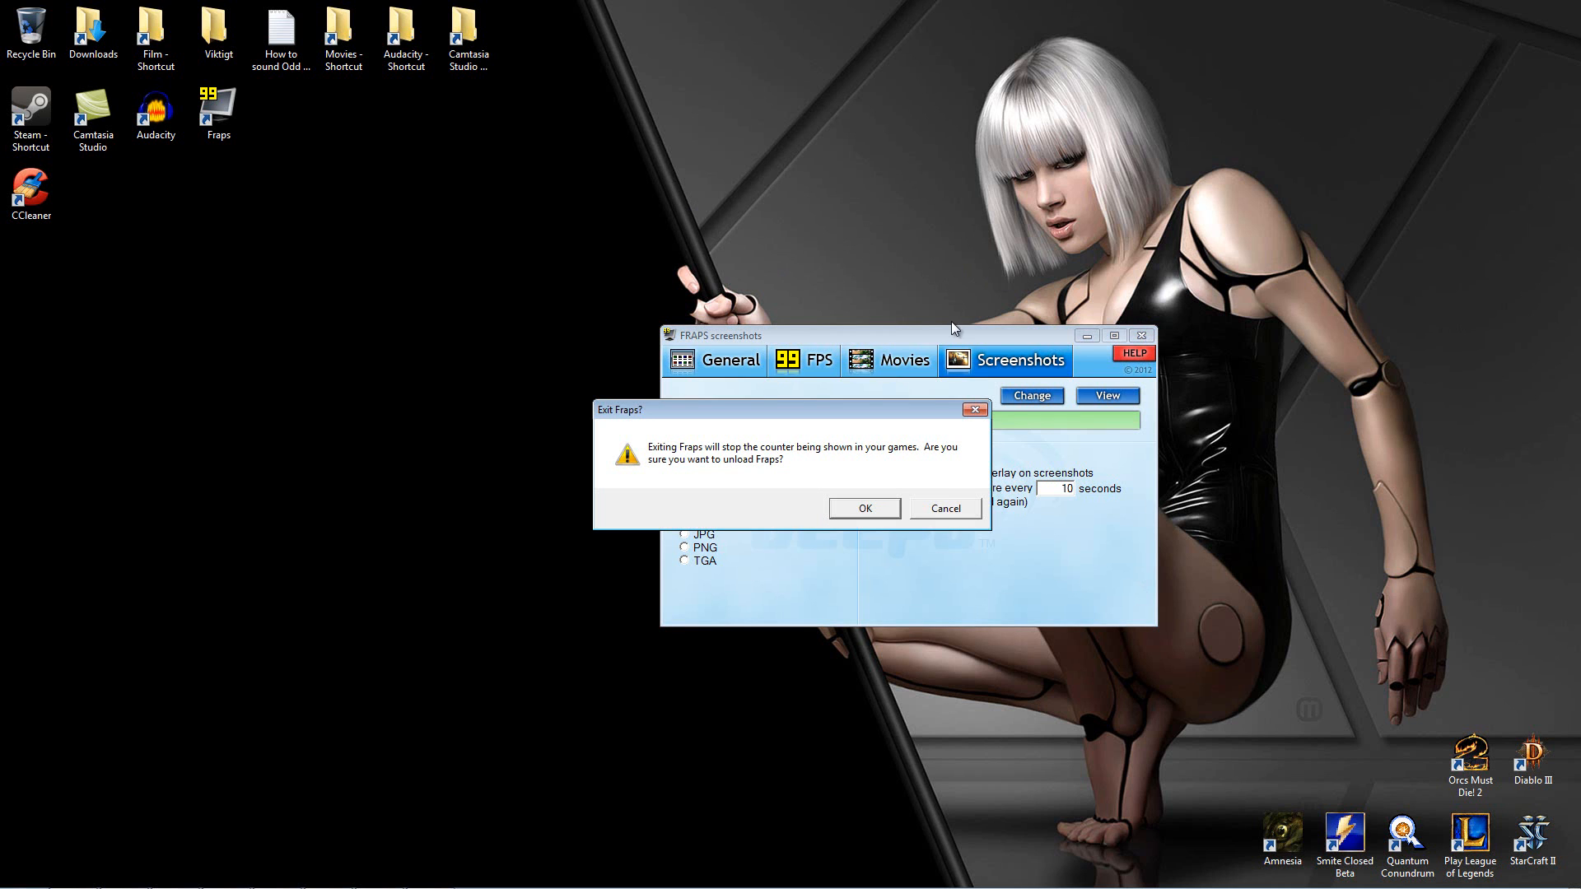
click(887, 514)
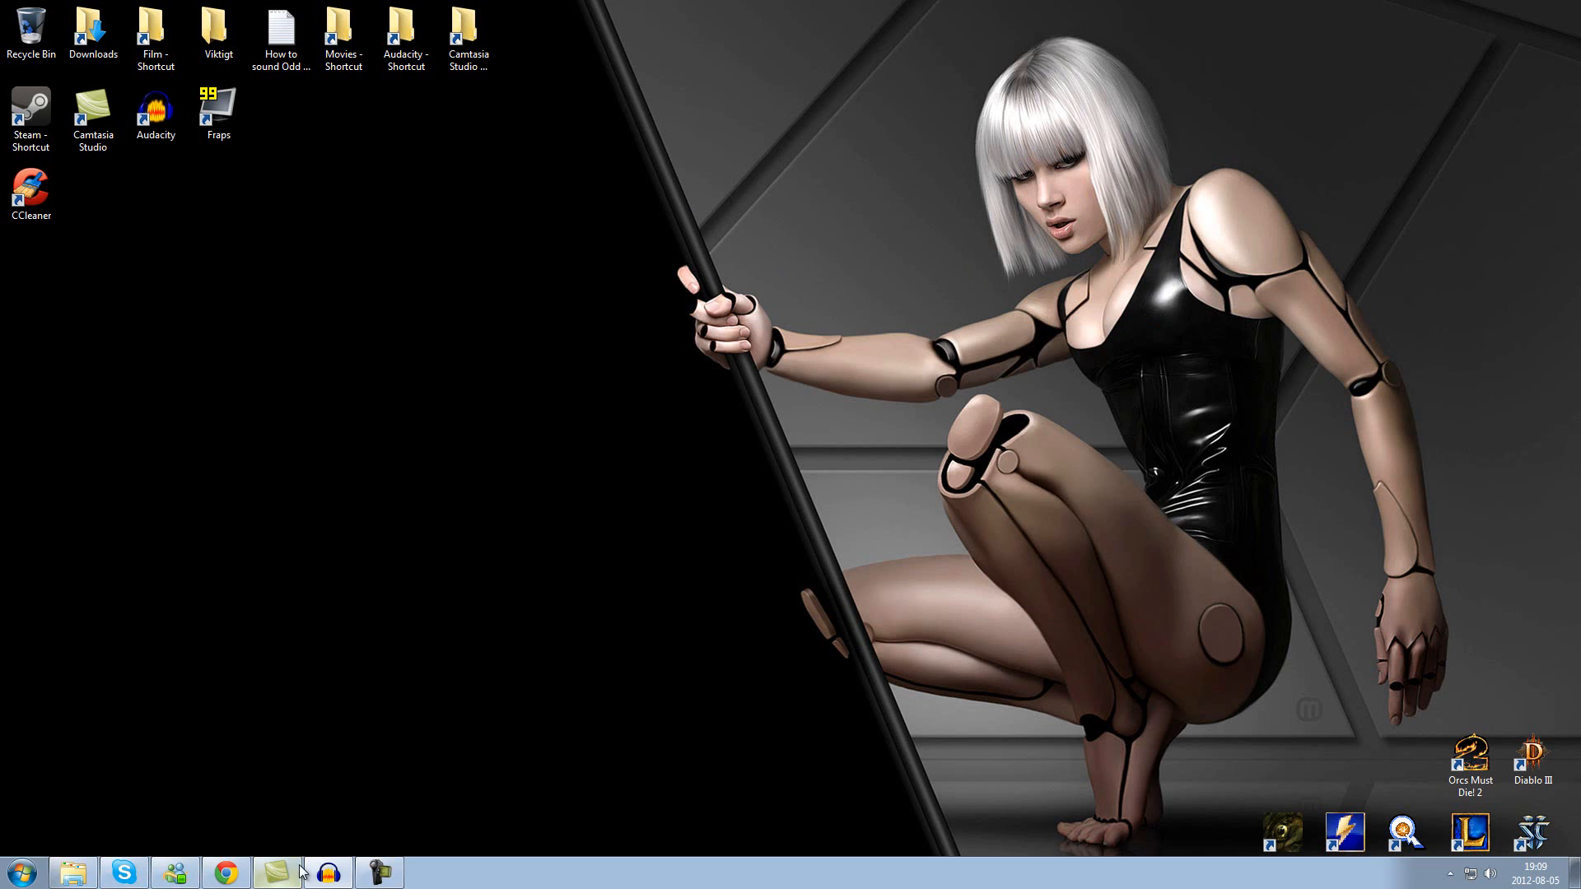
Step: Switch to Audacity to view the audio recording in progress, and minimize its window
click(328, 873)
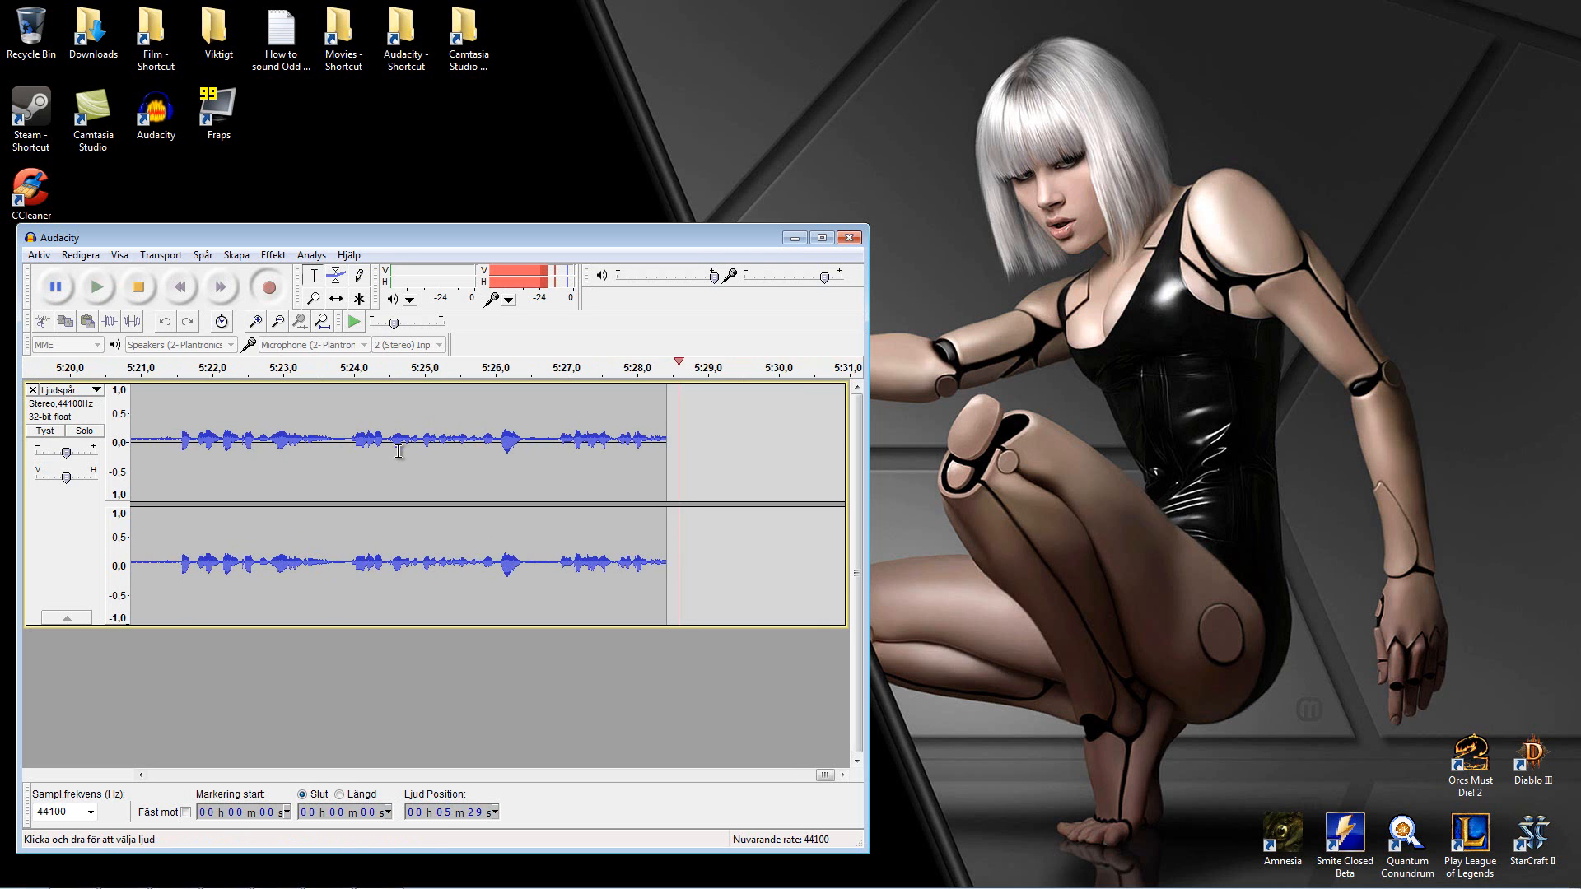
click(795, 238)
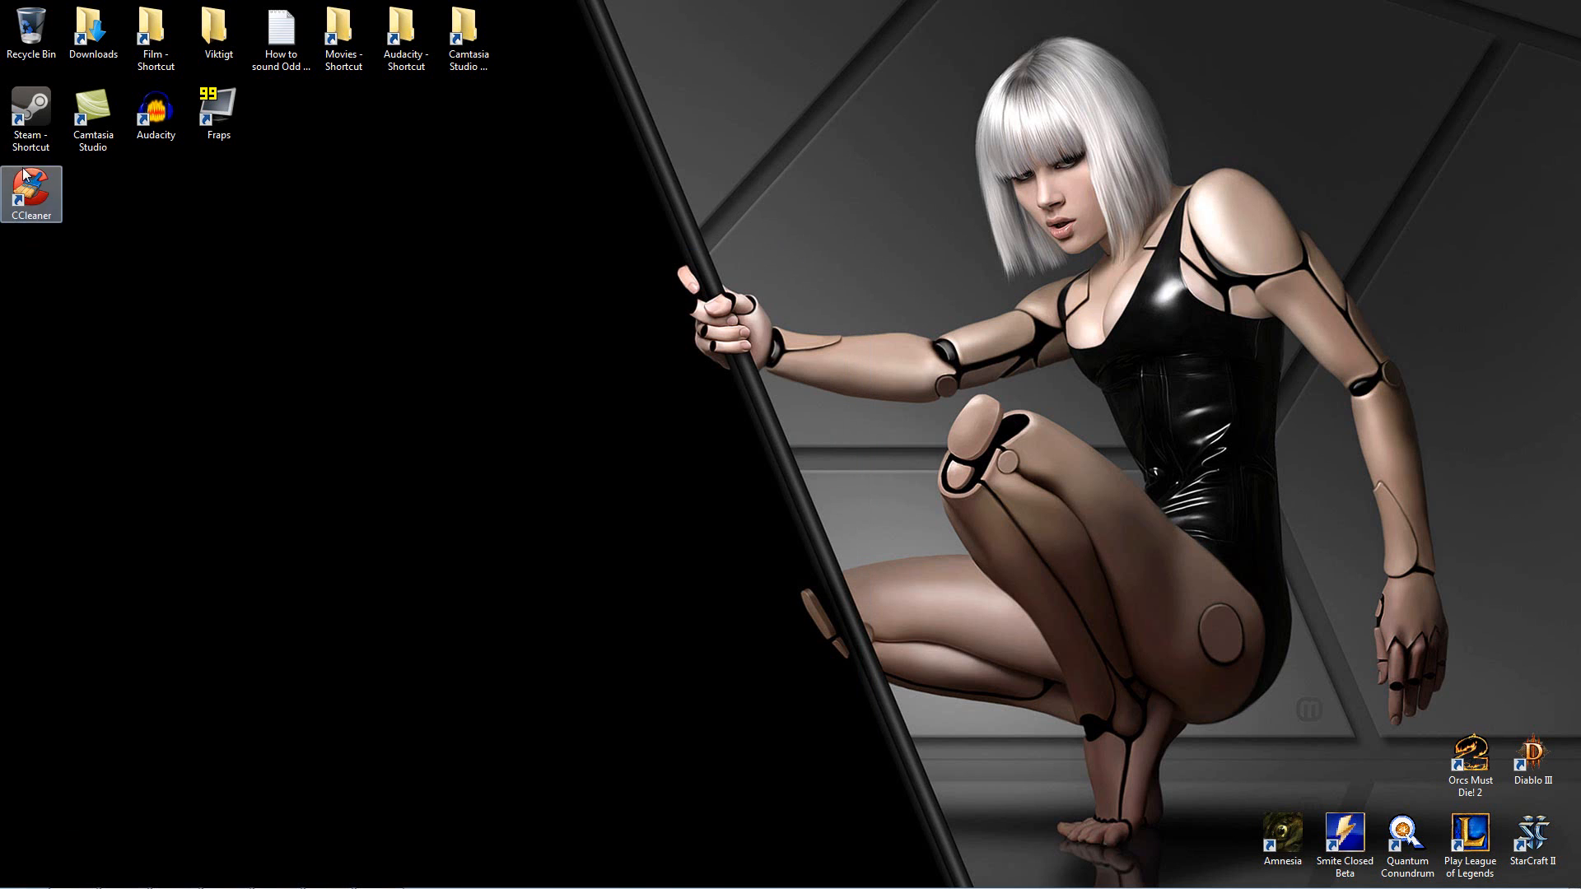
Step: Switch to Camtasia Studio and import the True intro video from the True intro folder in Documents > Camtasia Studio
mouse_move(244, 866)
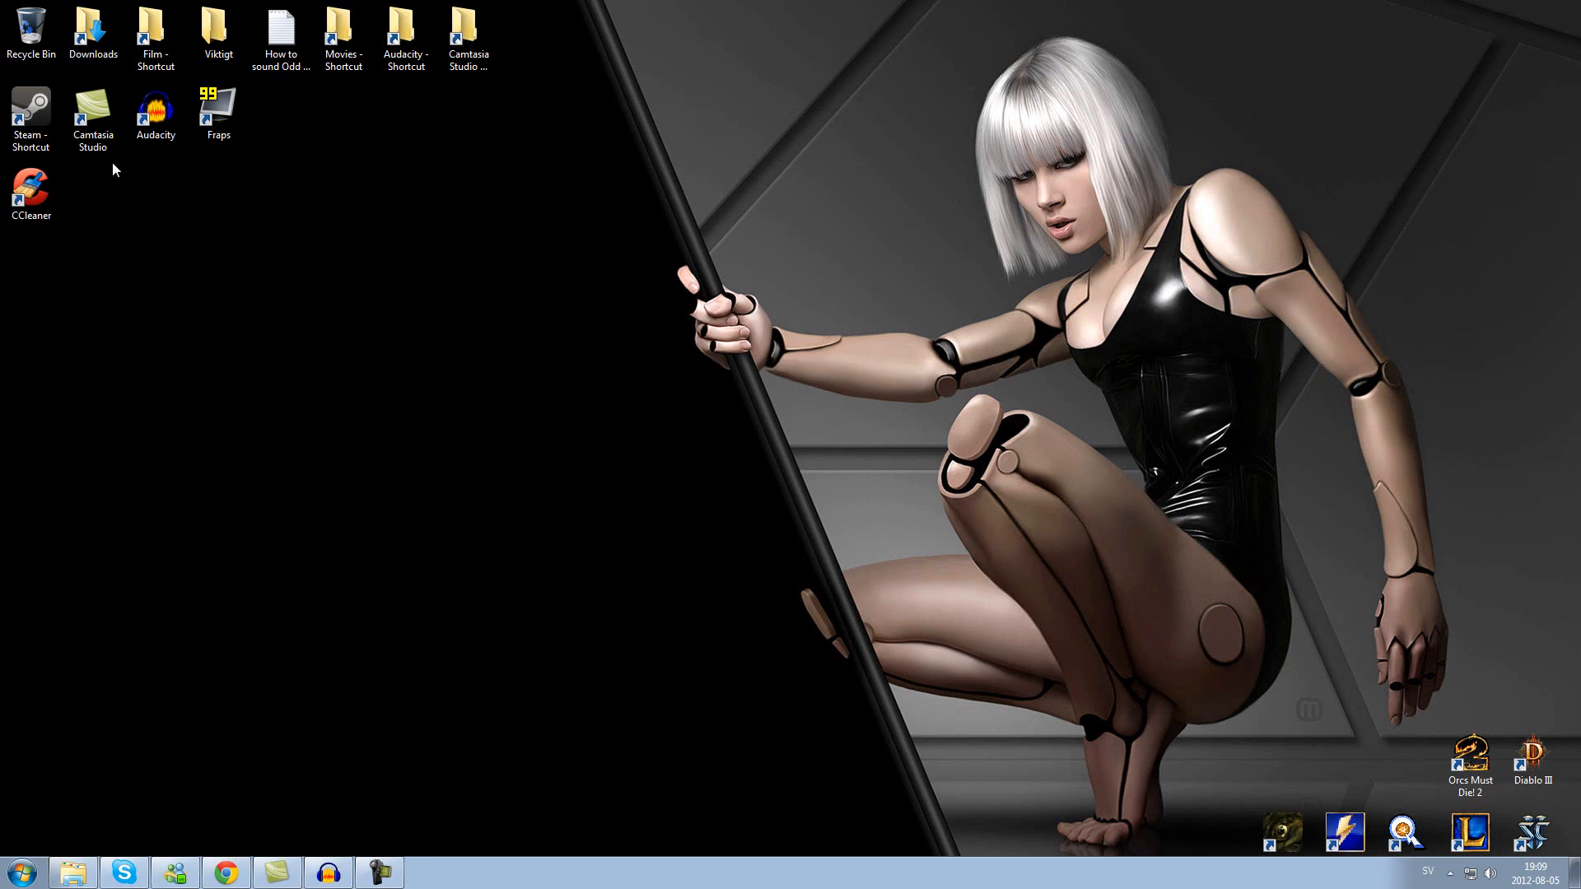
click(292, 880)
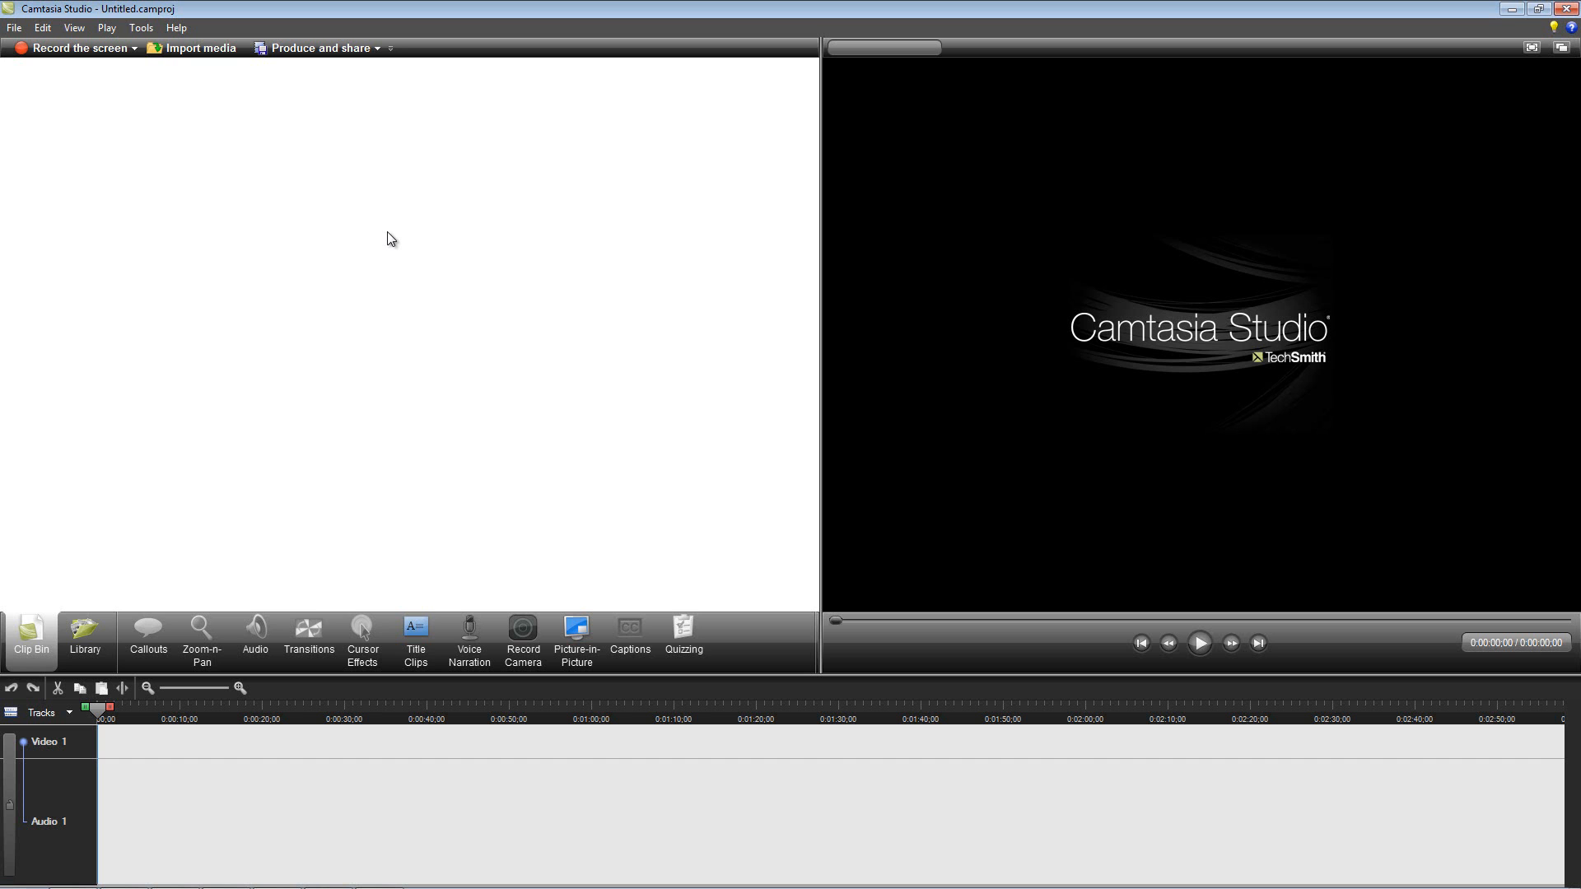
click(232, 55)
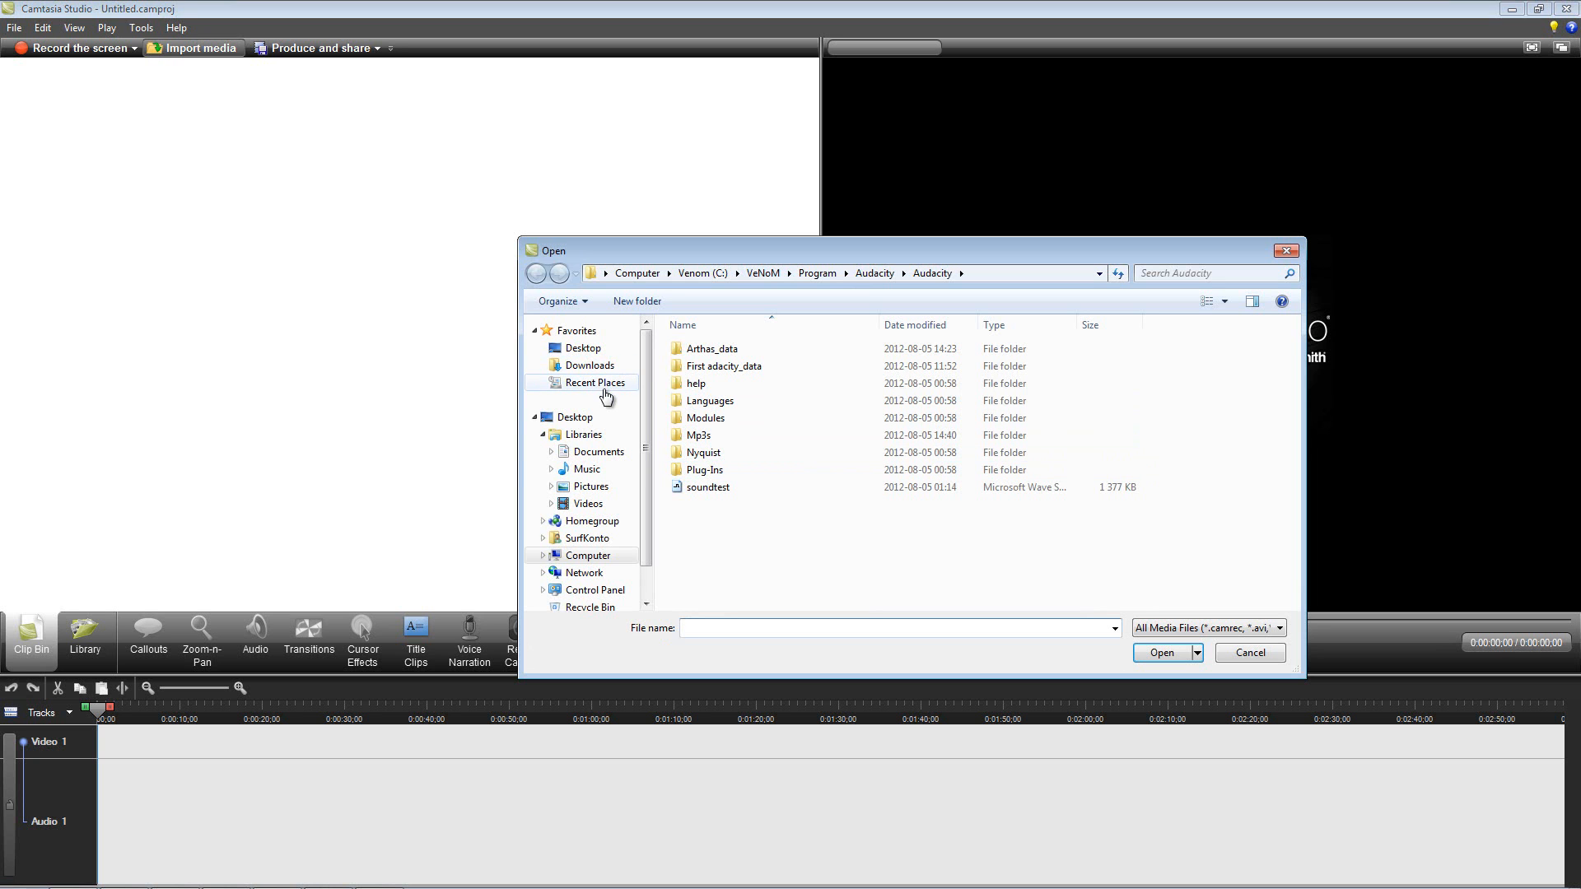
click(601, 451)
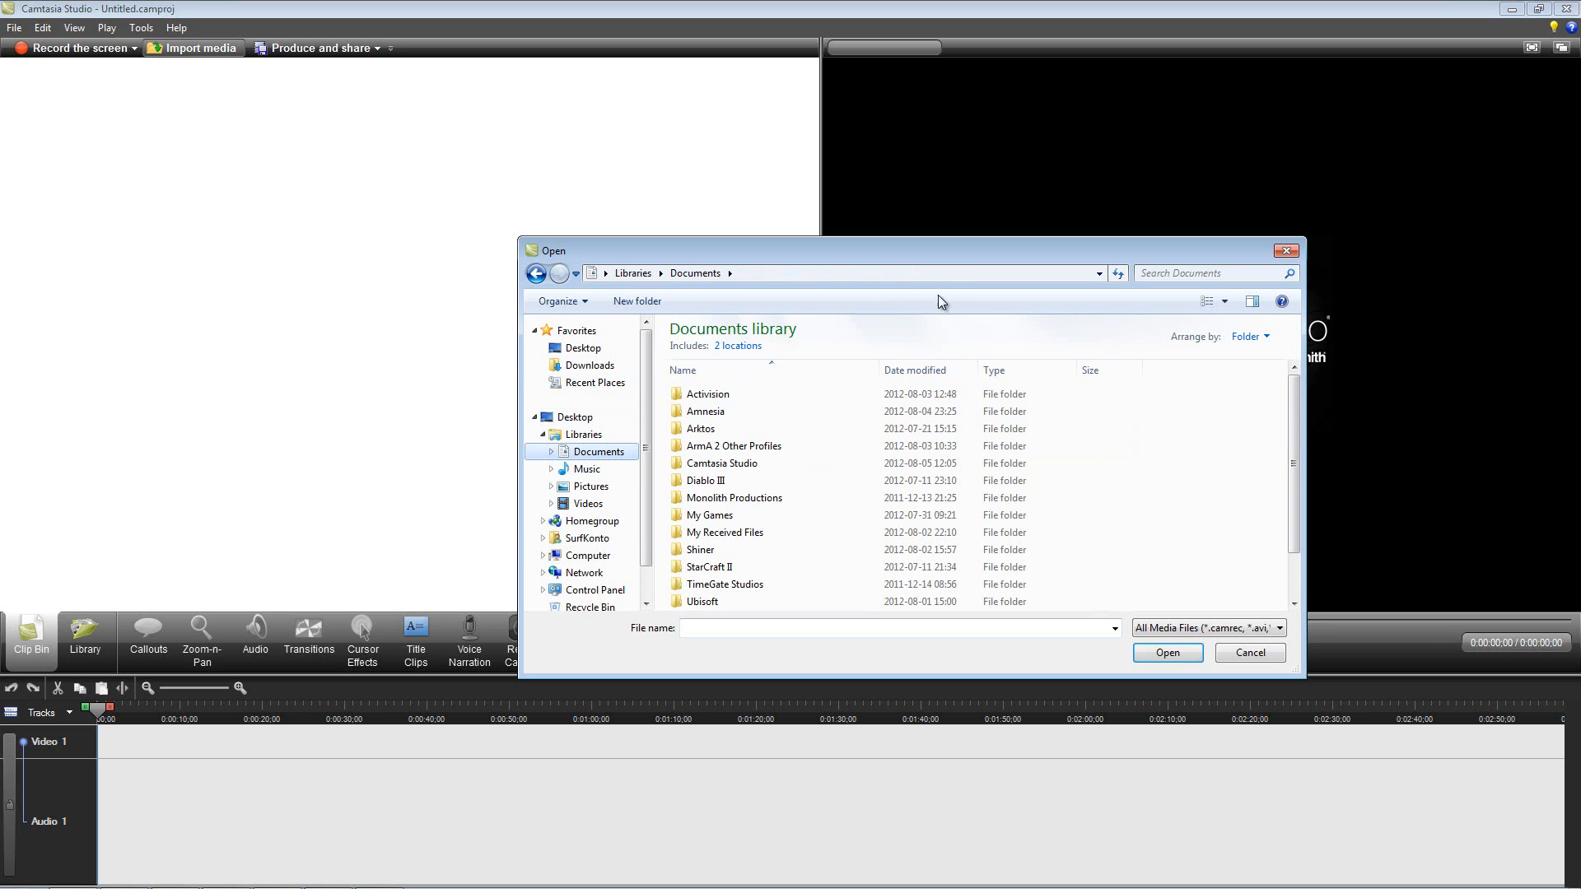
double_click(764, 466)
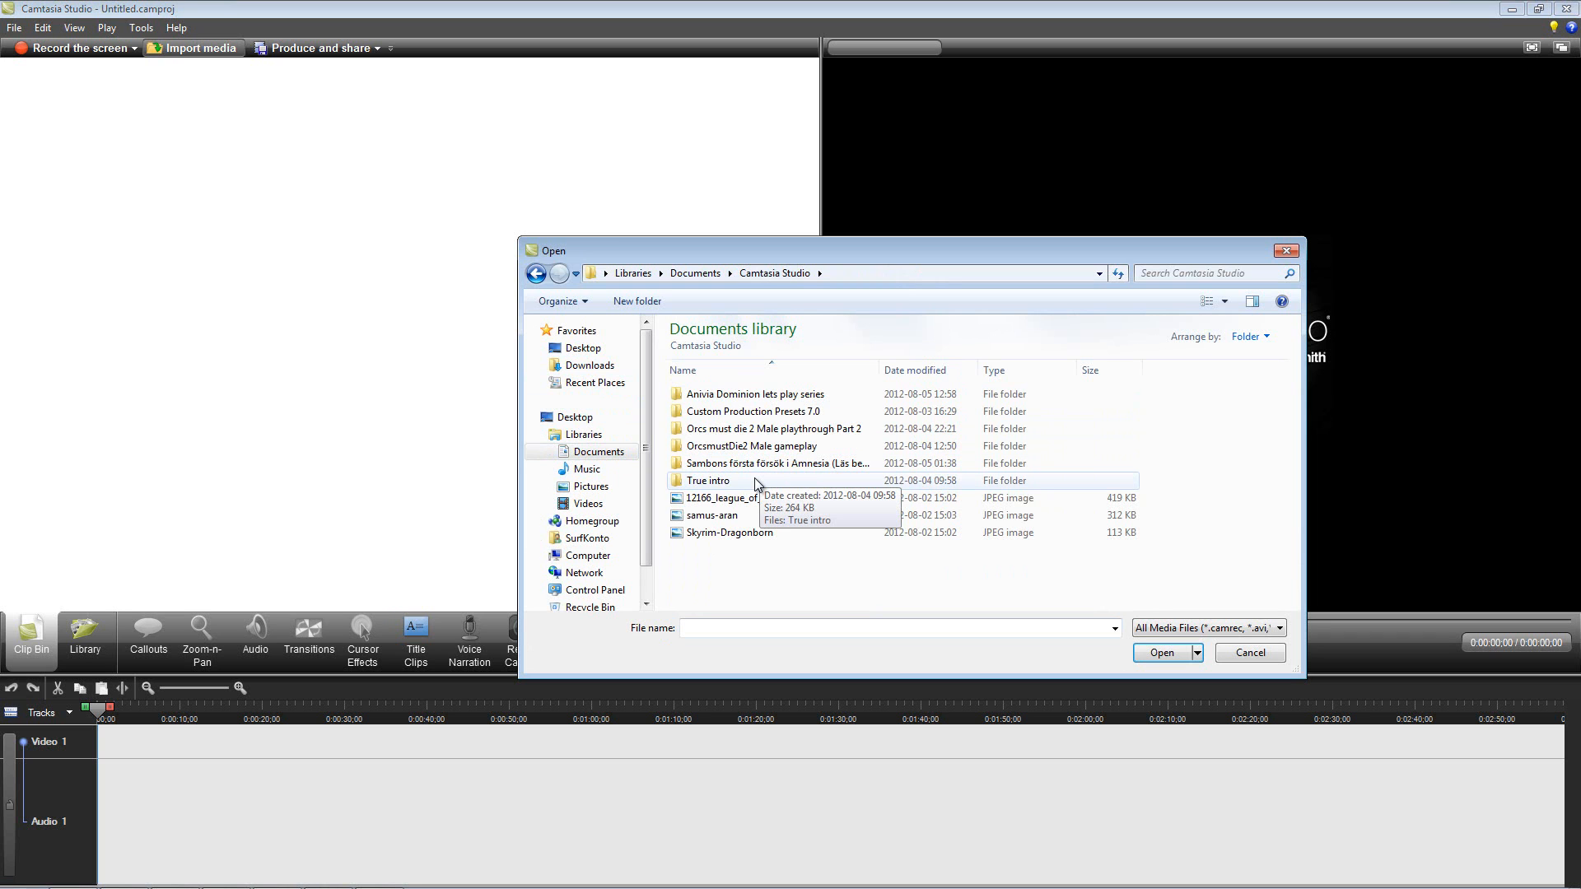
double_click(757, 482)
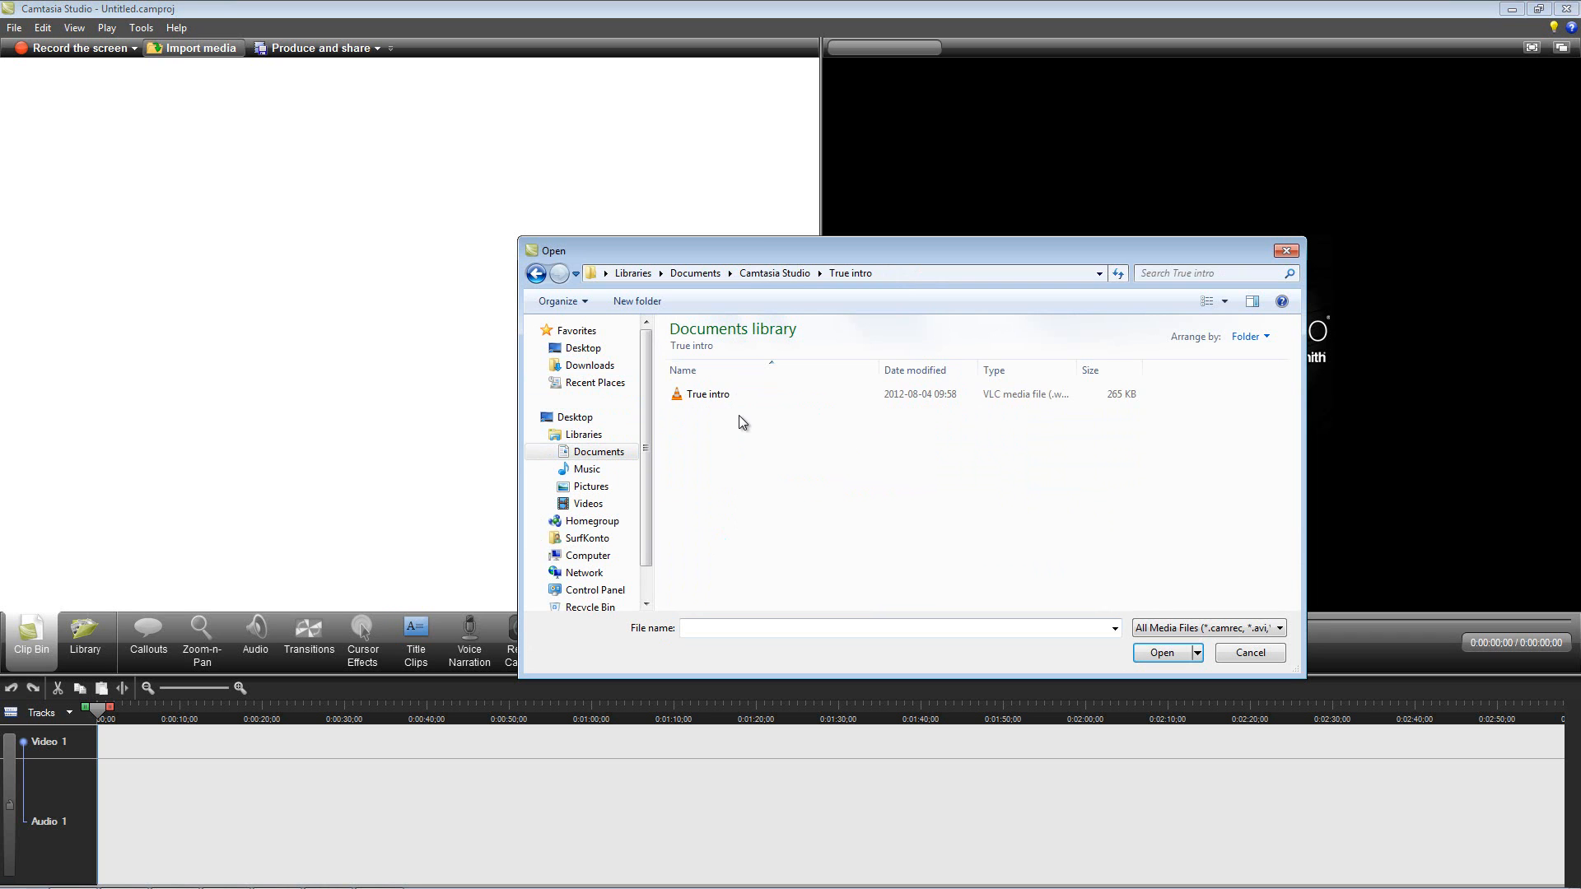
click(745, 395)
click(1159, 653)
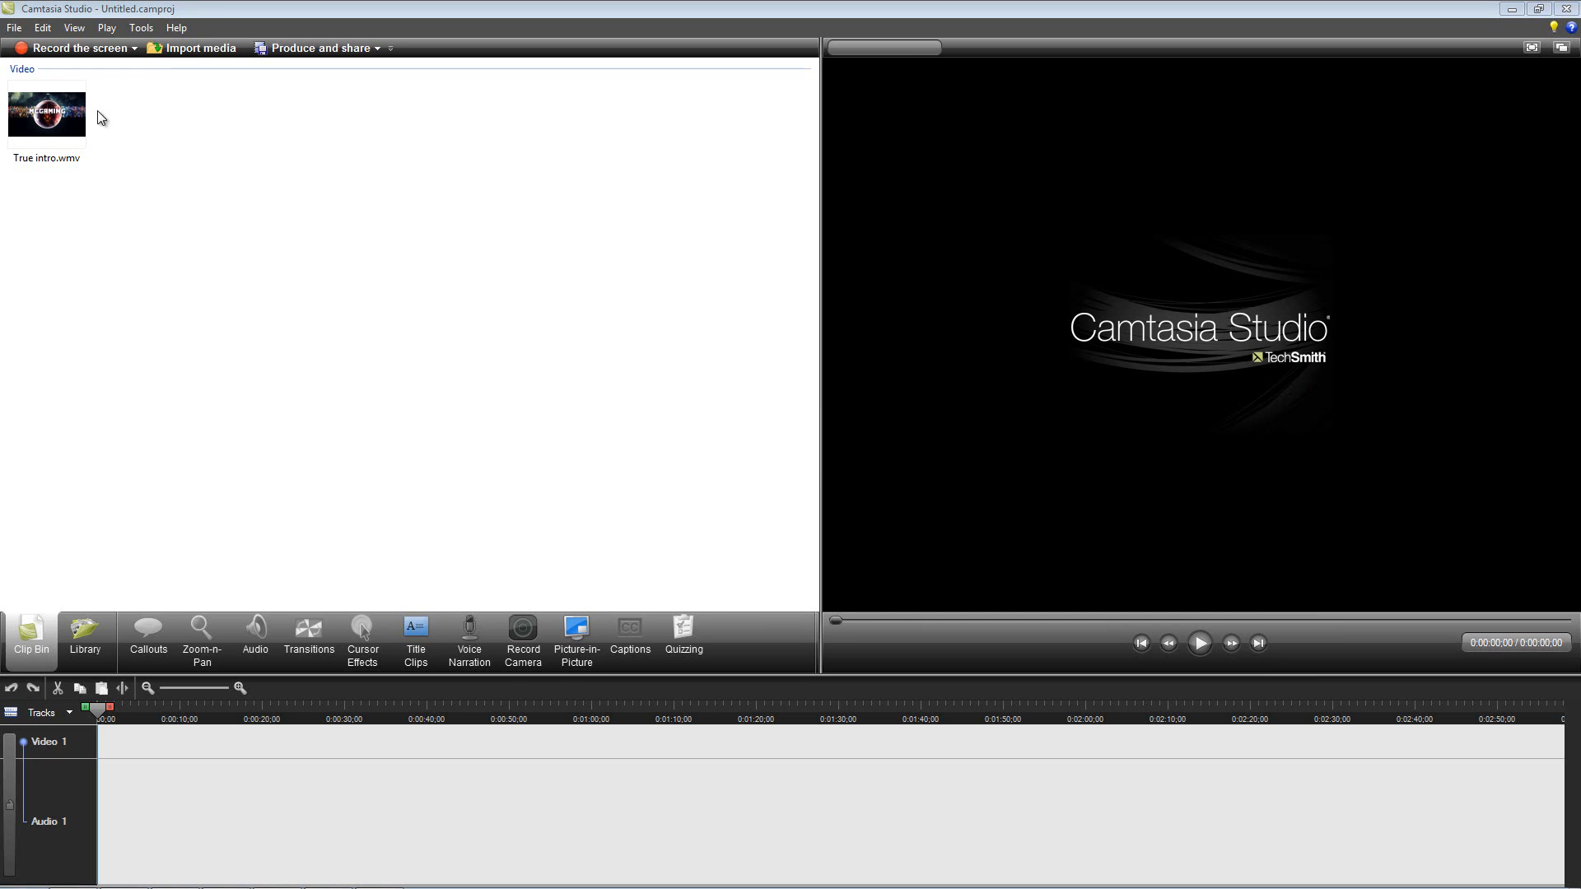
click(63, 109)
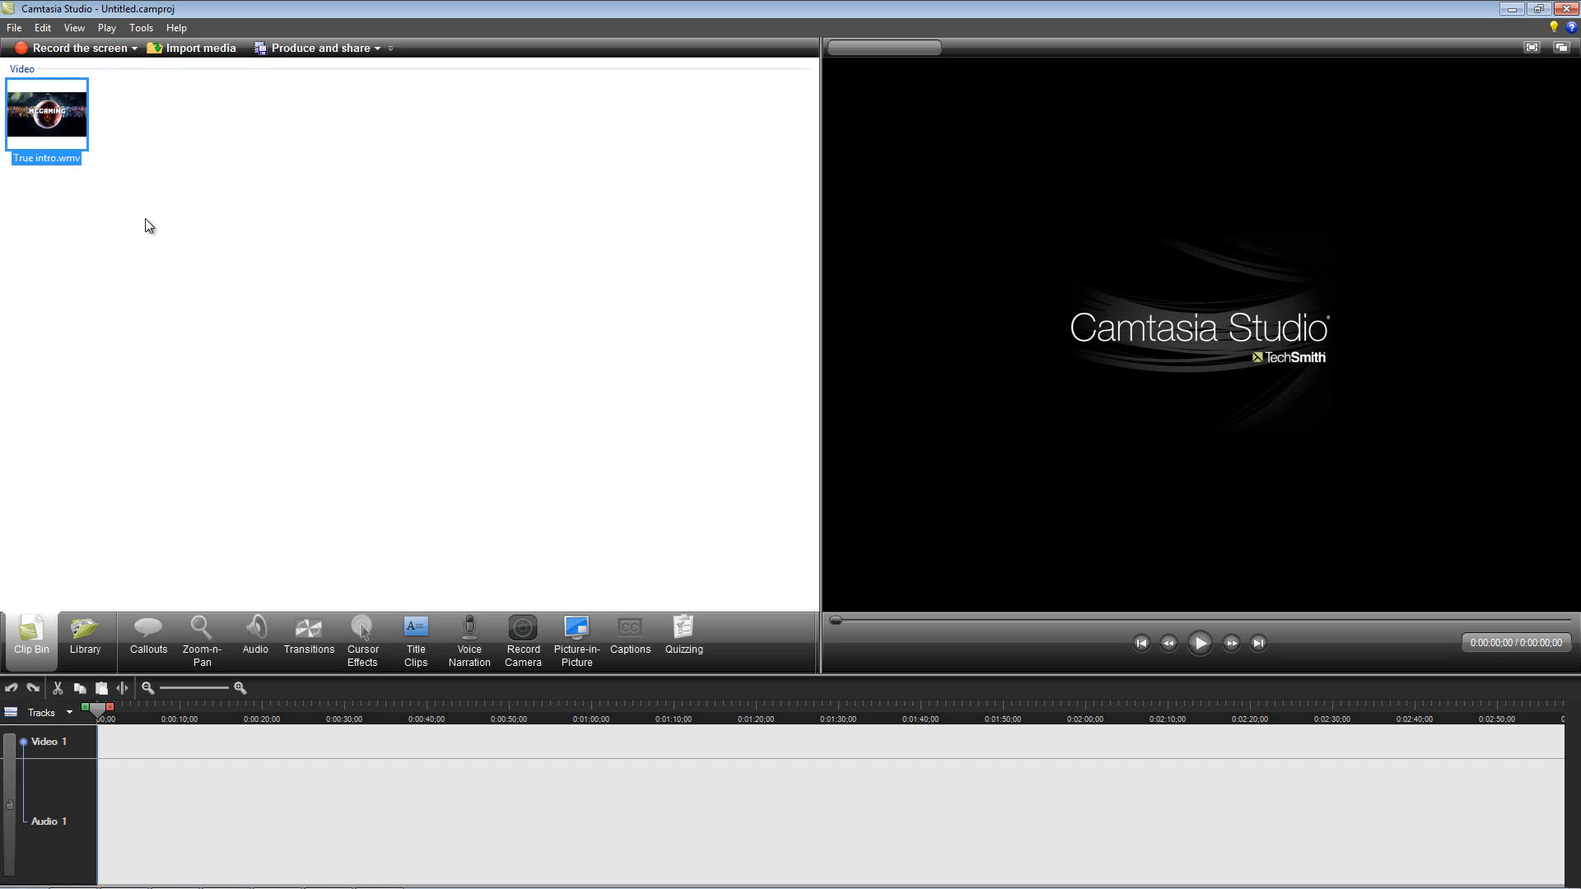
click(153, 104)
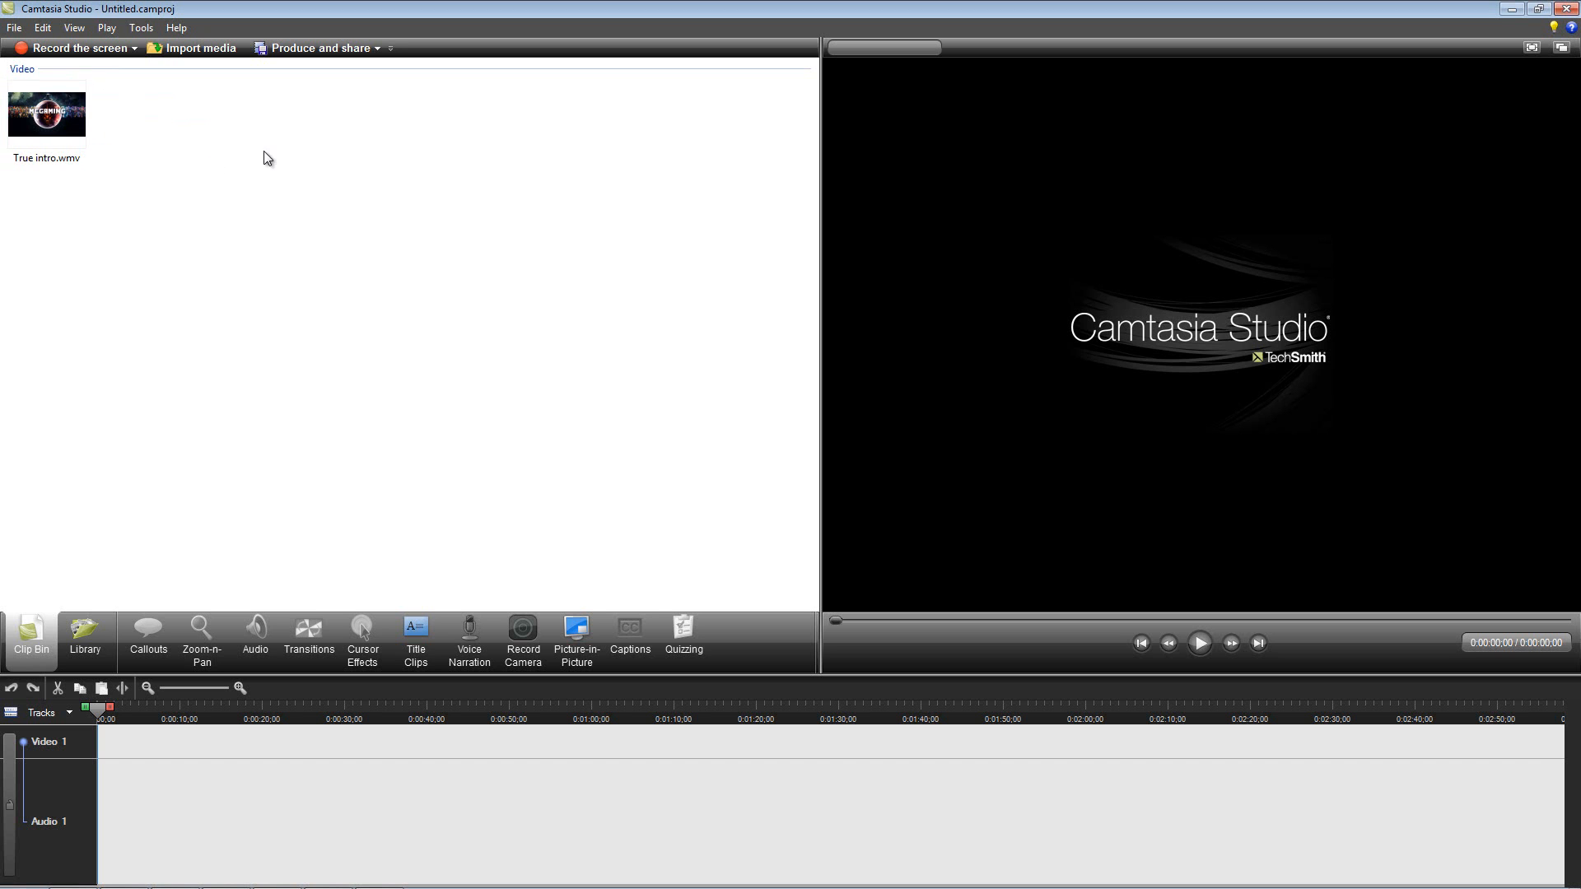
Step: Import all the League of Legends recordings from the Fraps Movies folder into the clip bin
click(201, 49)
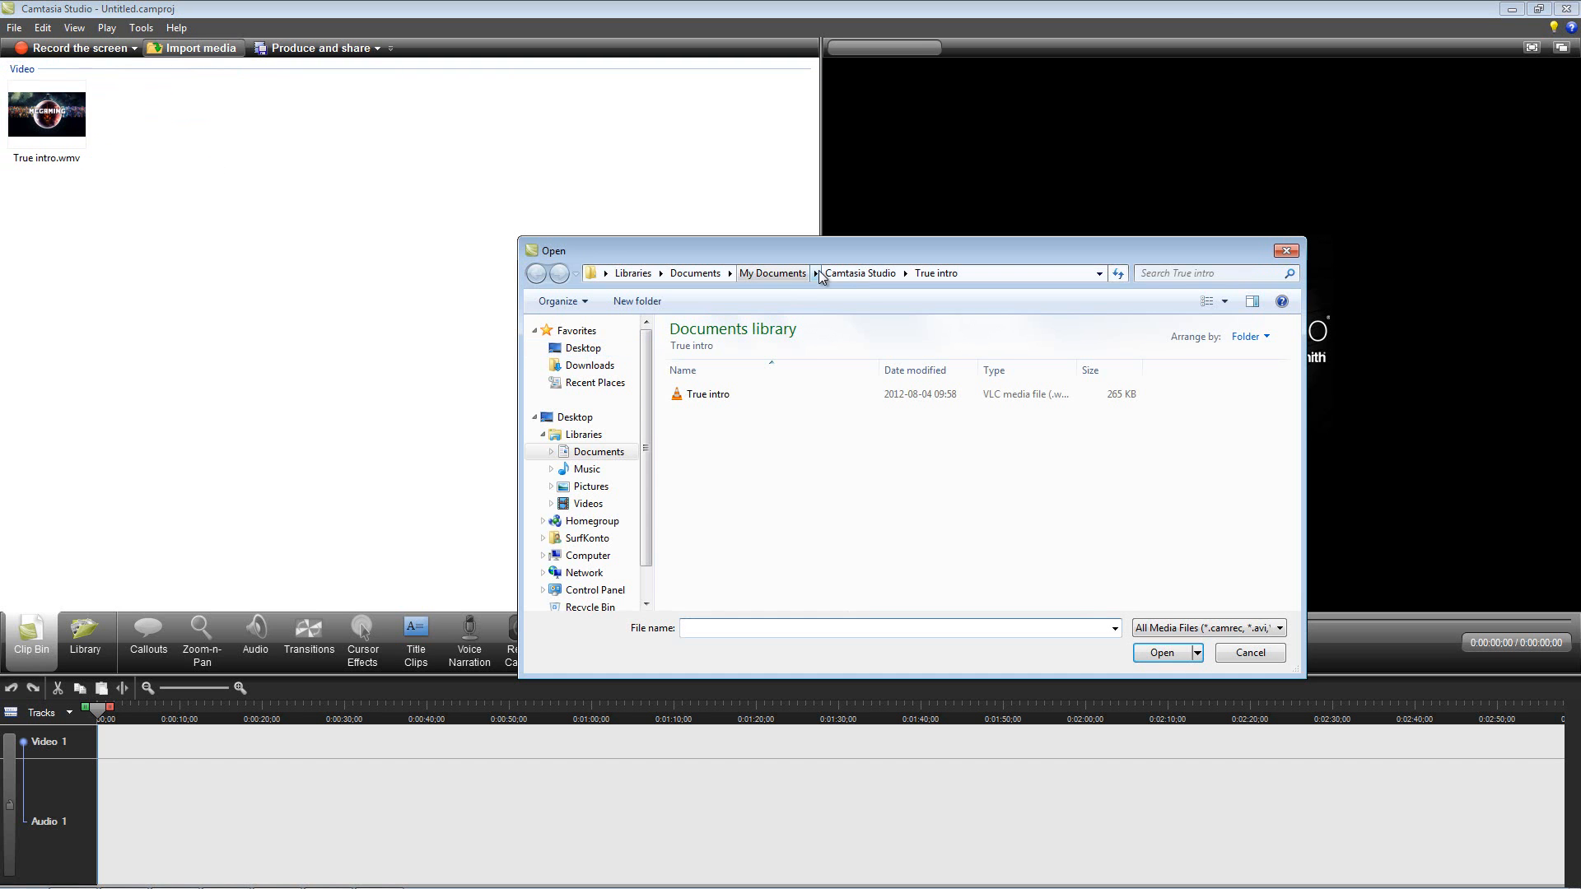
click(860, 274)
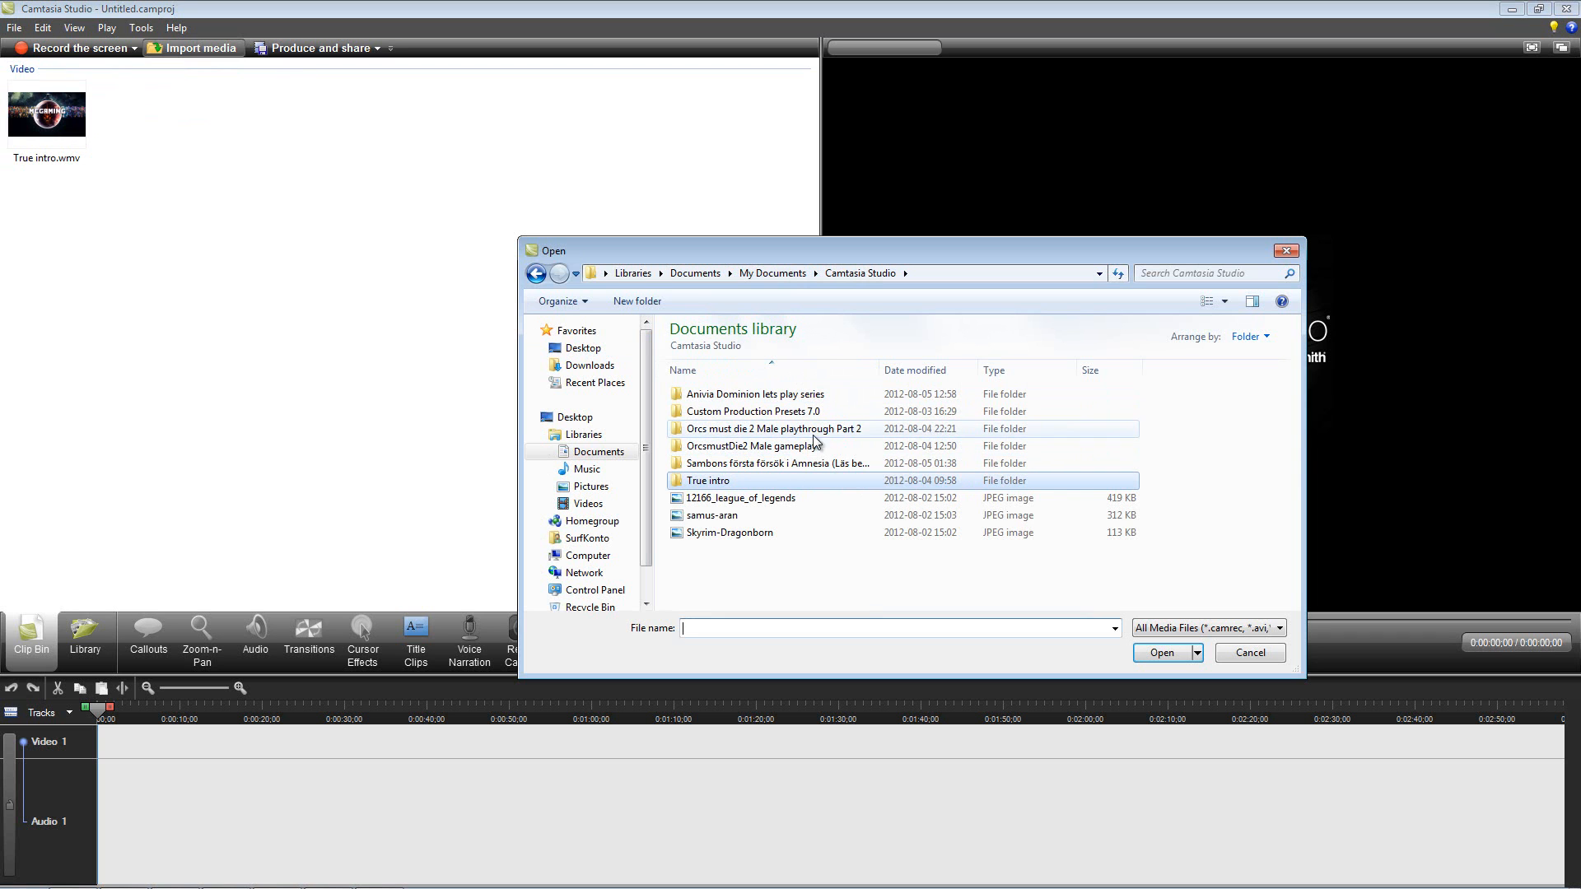
double_click(737, 394)
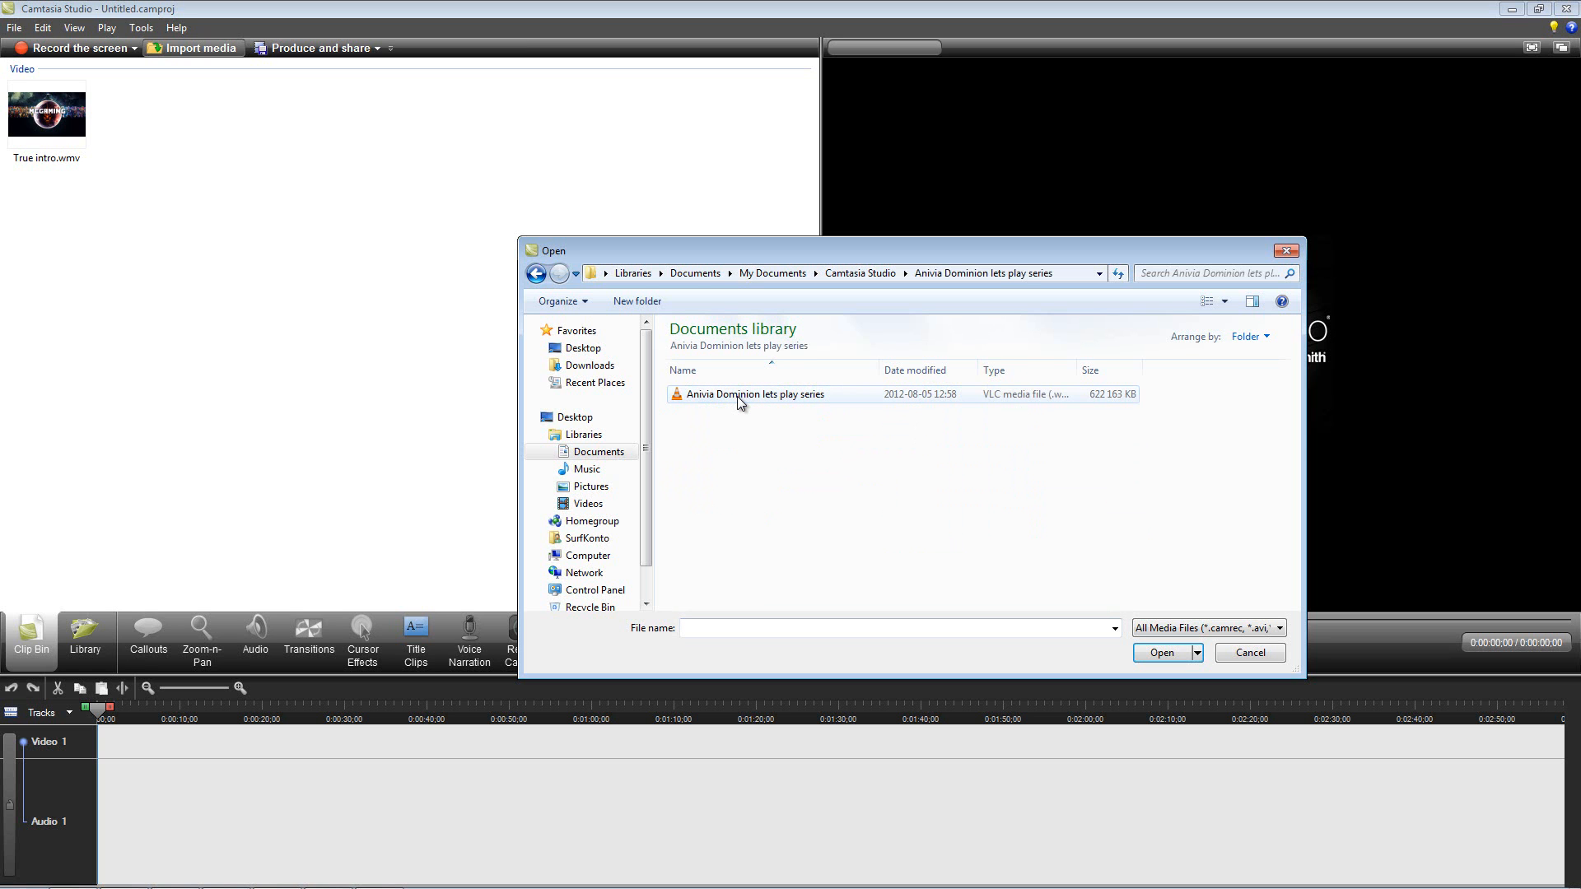
key(BackSpace)
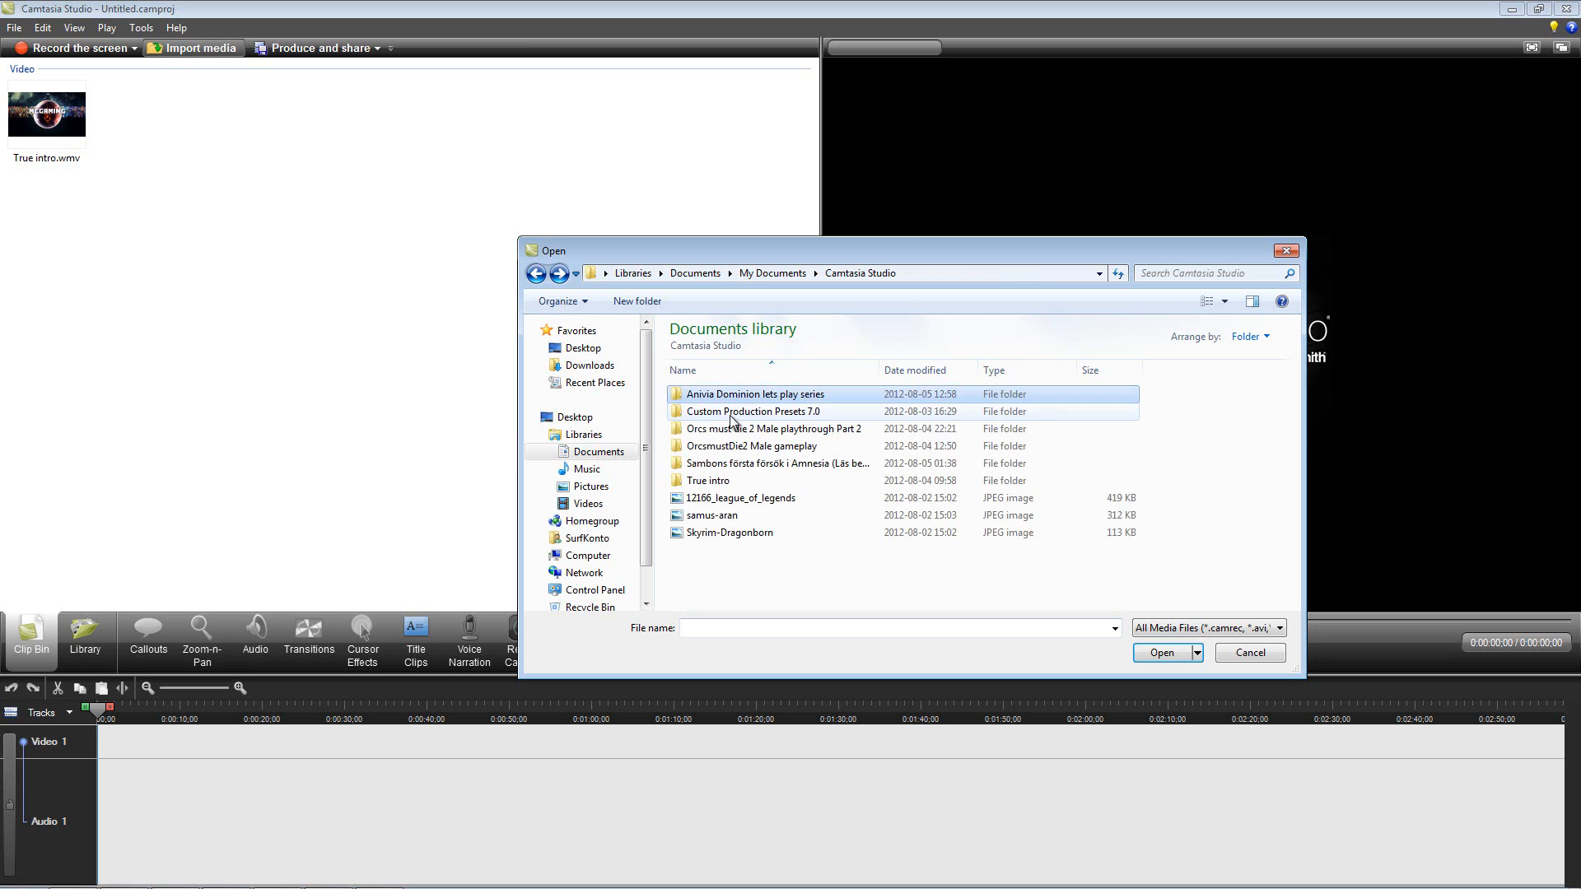
click(581, 349)
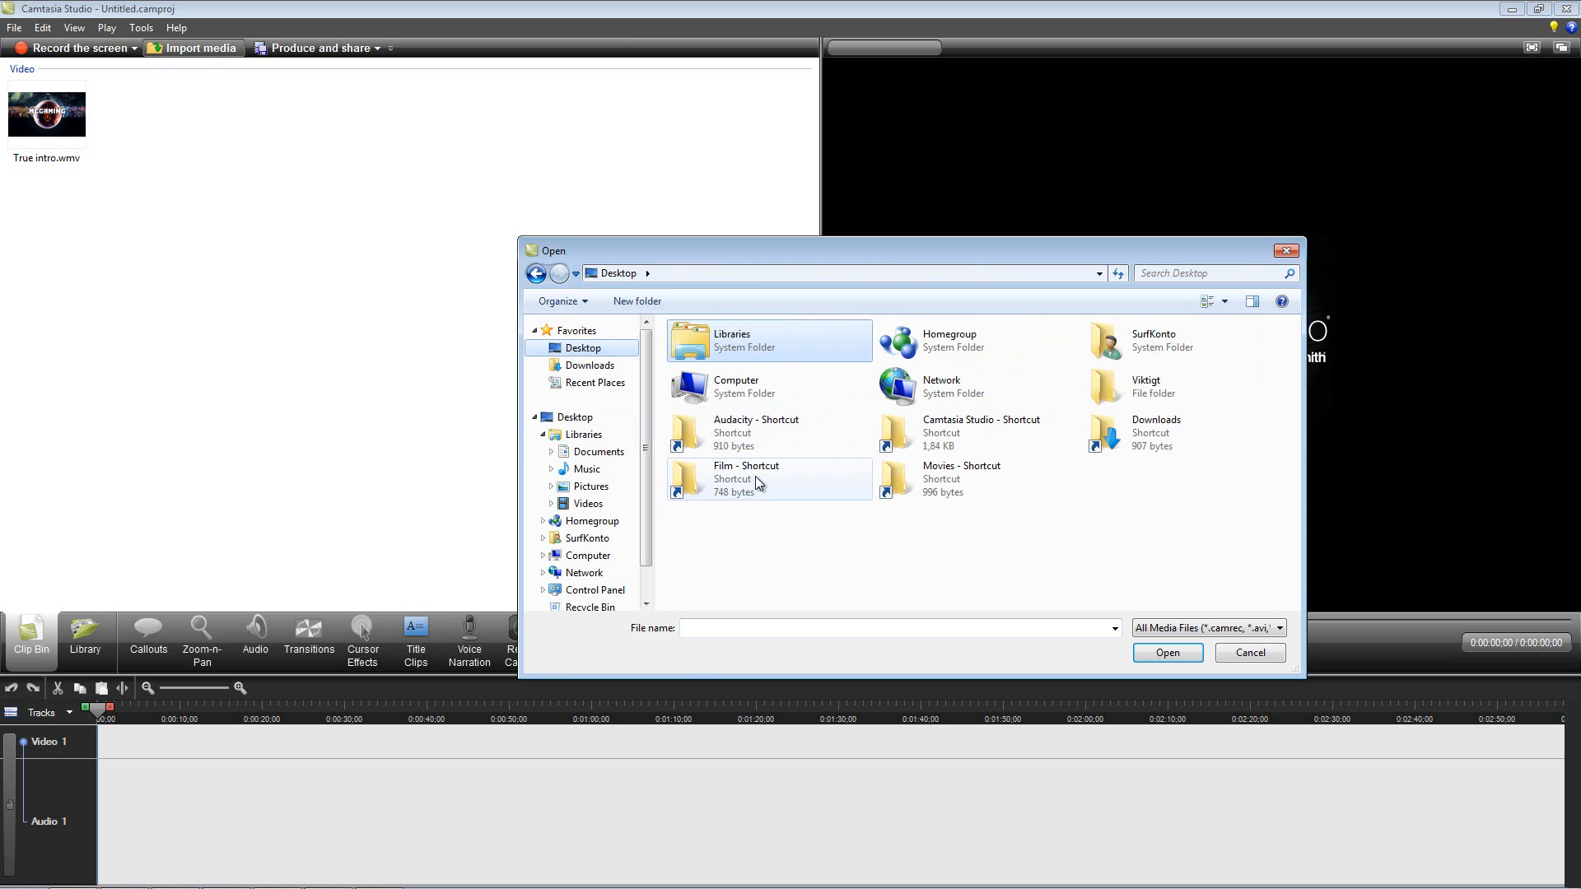
click(936, 484)
double_click(936, 484)
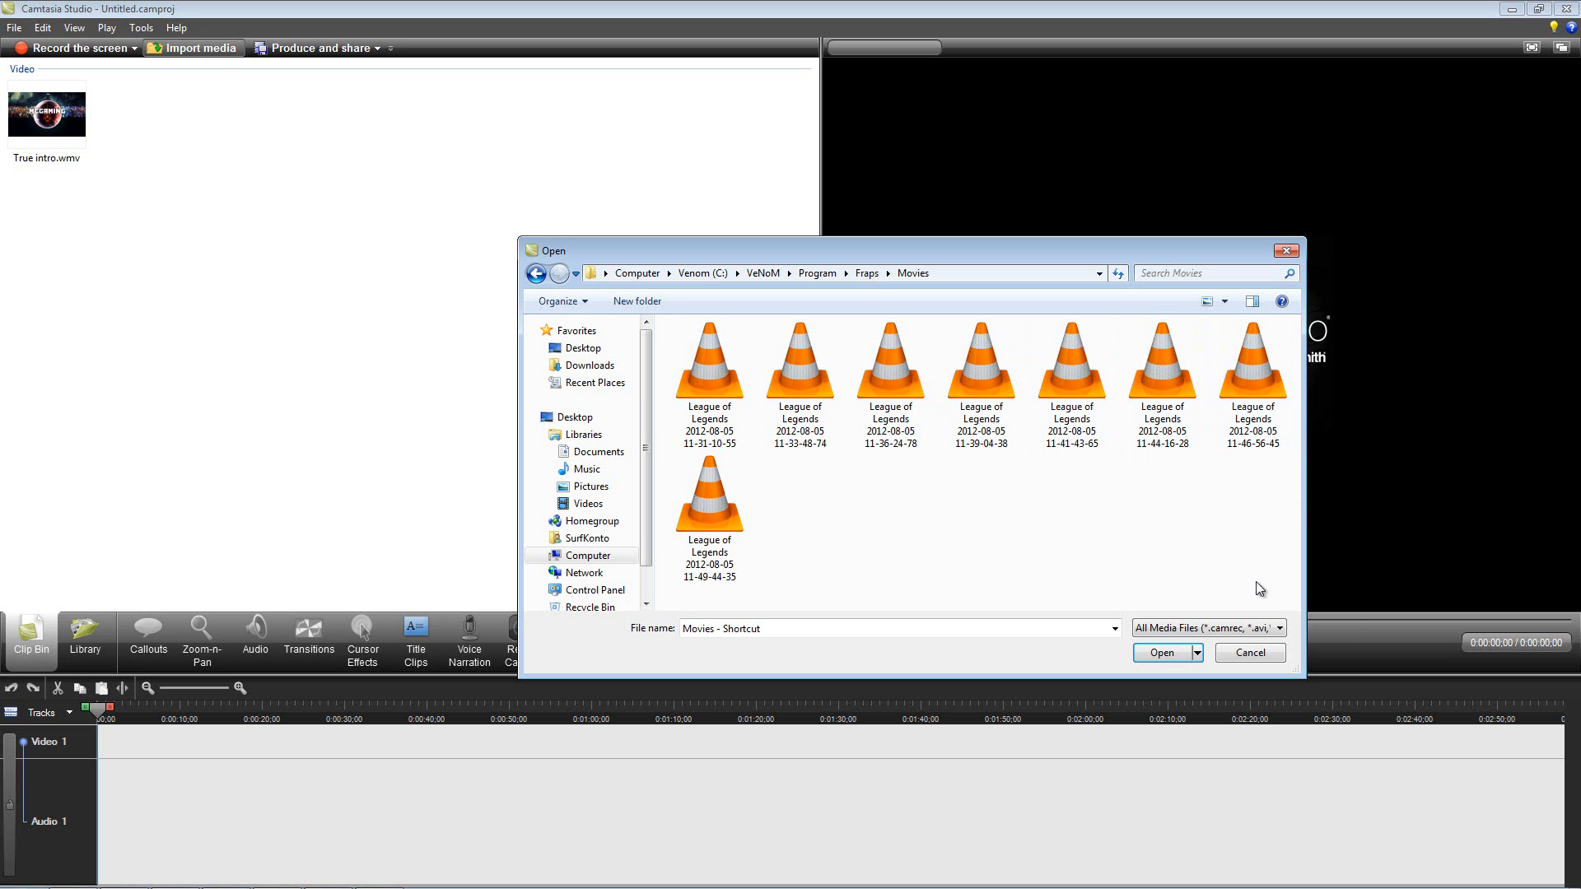
drag(1271, 591, 700, 373)
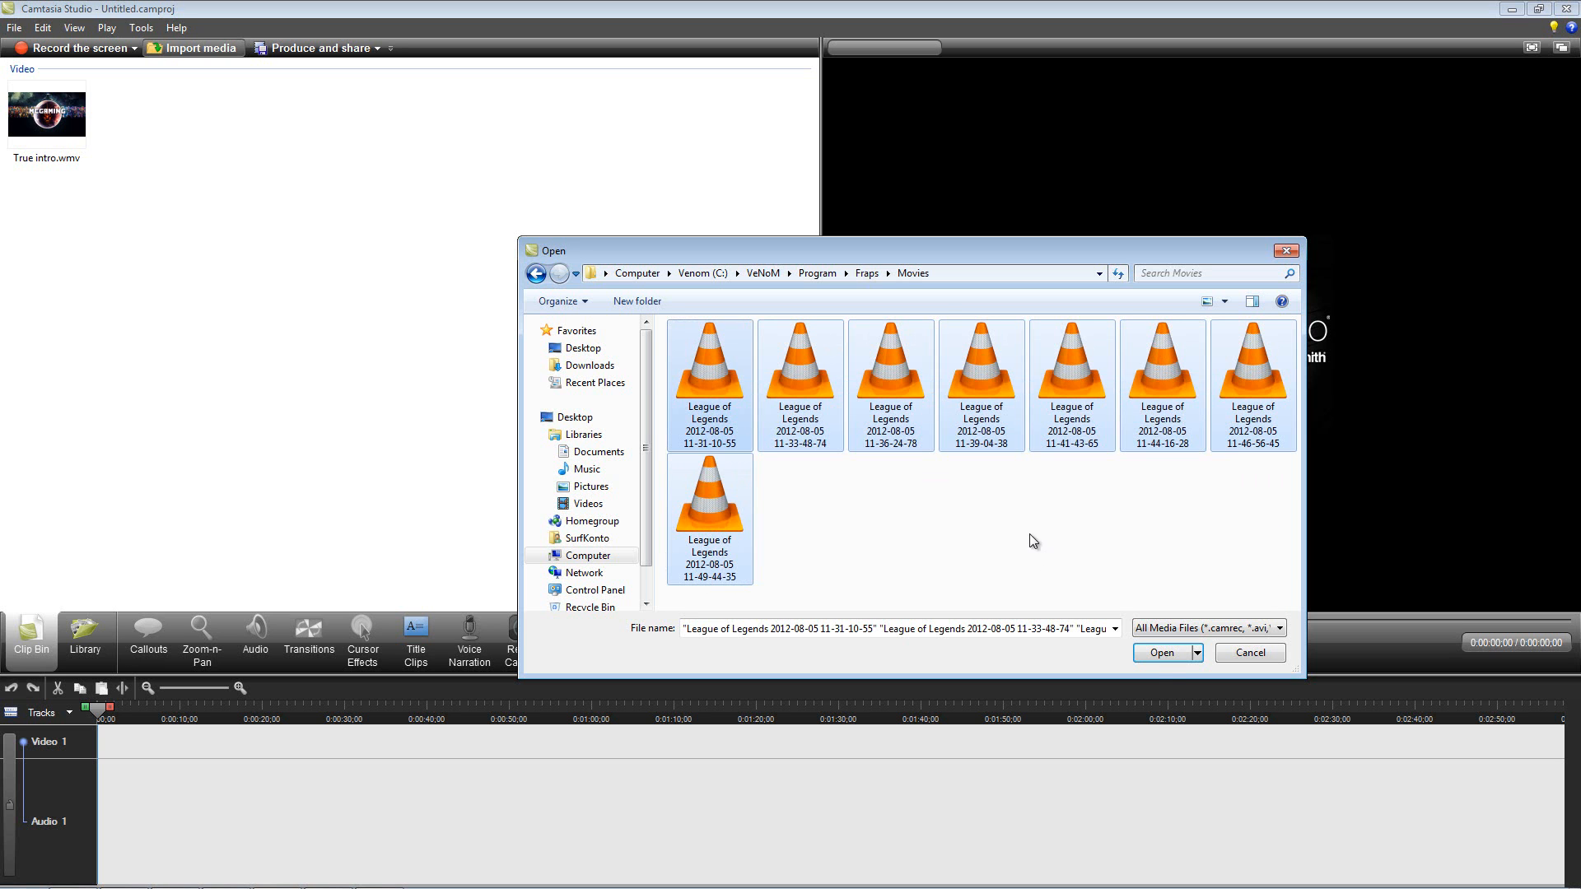
click(1164, 656)
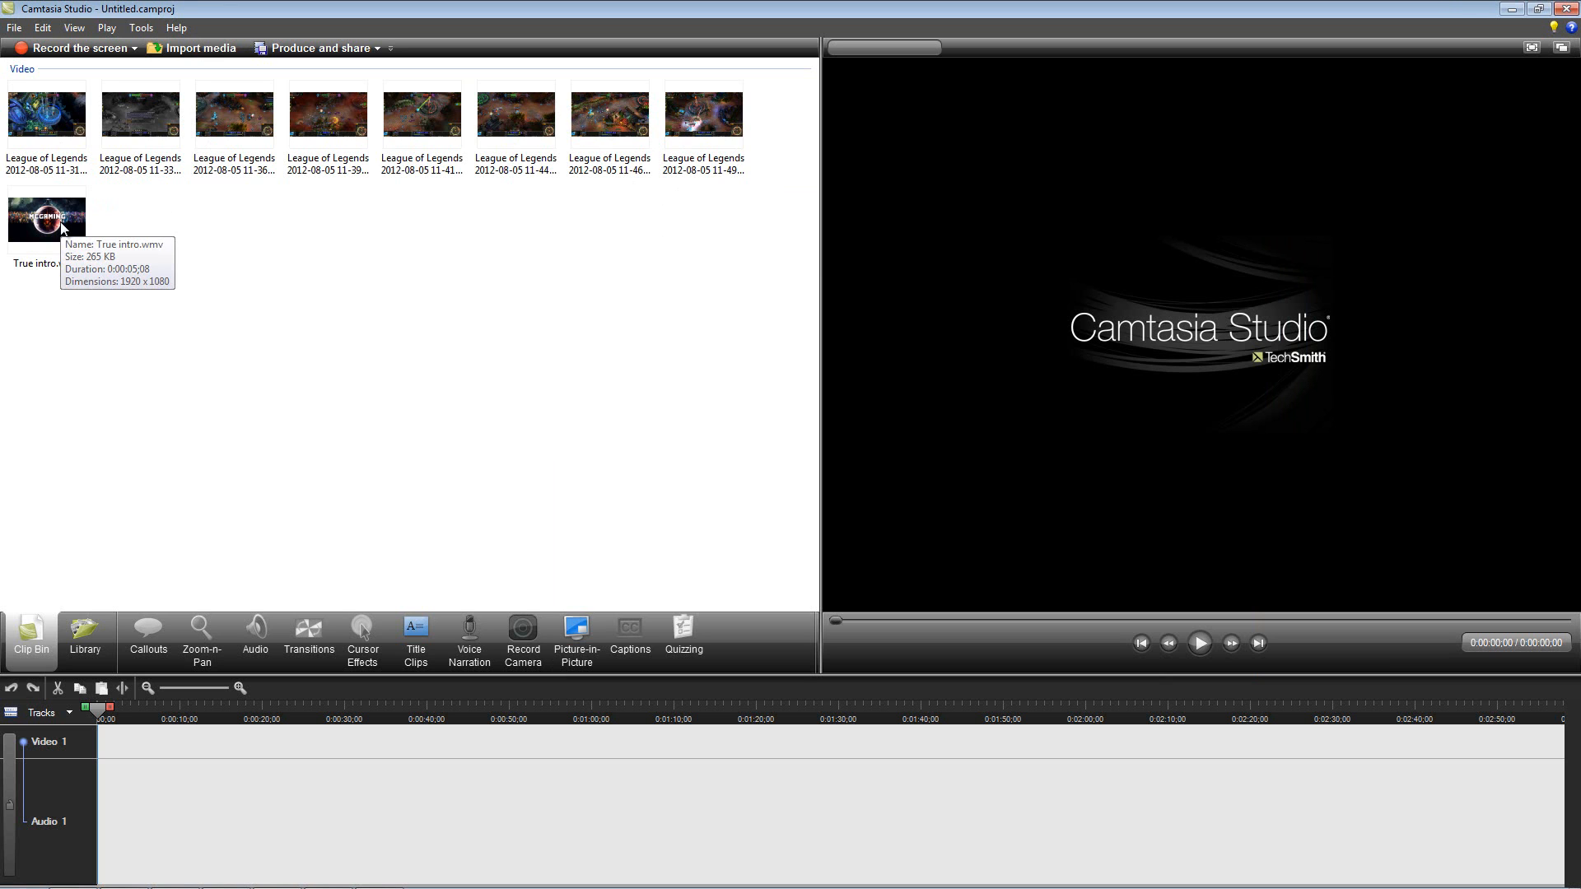
Step: Place True intro.wmv at the start of the timeline and set the editing dimensions to 1280 x 720 for YouTube & HD
mouse_move(52, 225)
mouse_down()
mouse_move(170, 611)
mouse_move(140, 790)
mouse_up()
drag(96, 787, 103, 767)
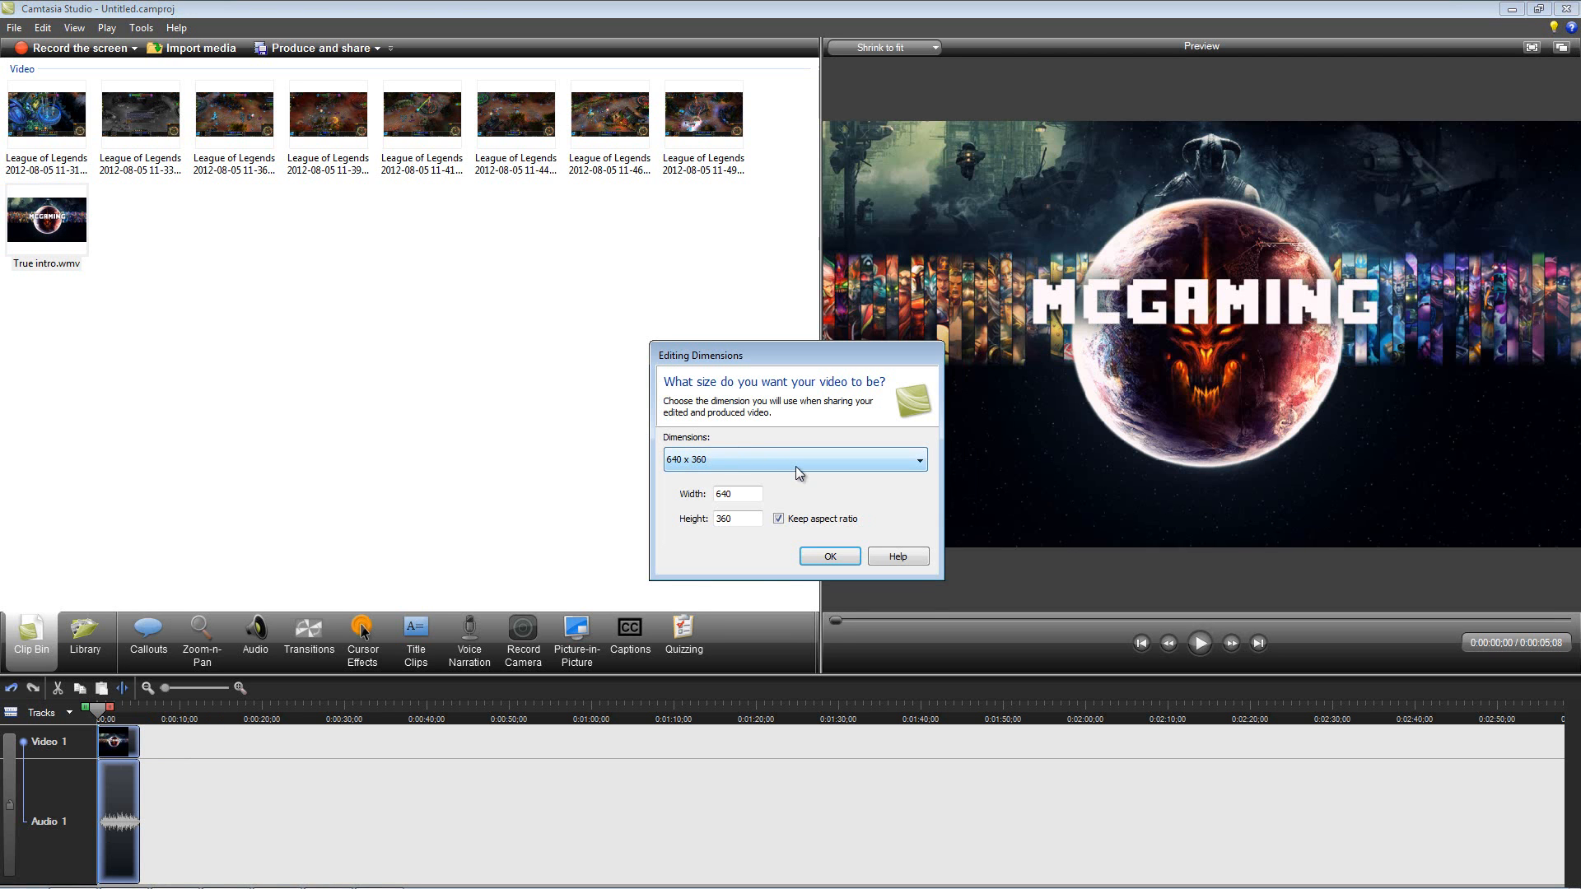
click(797, 461)
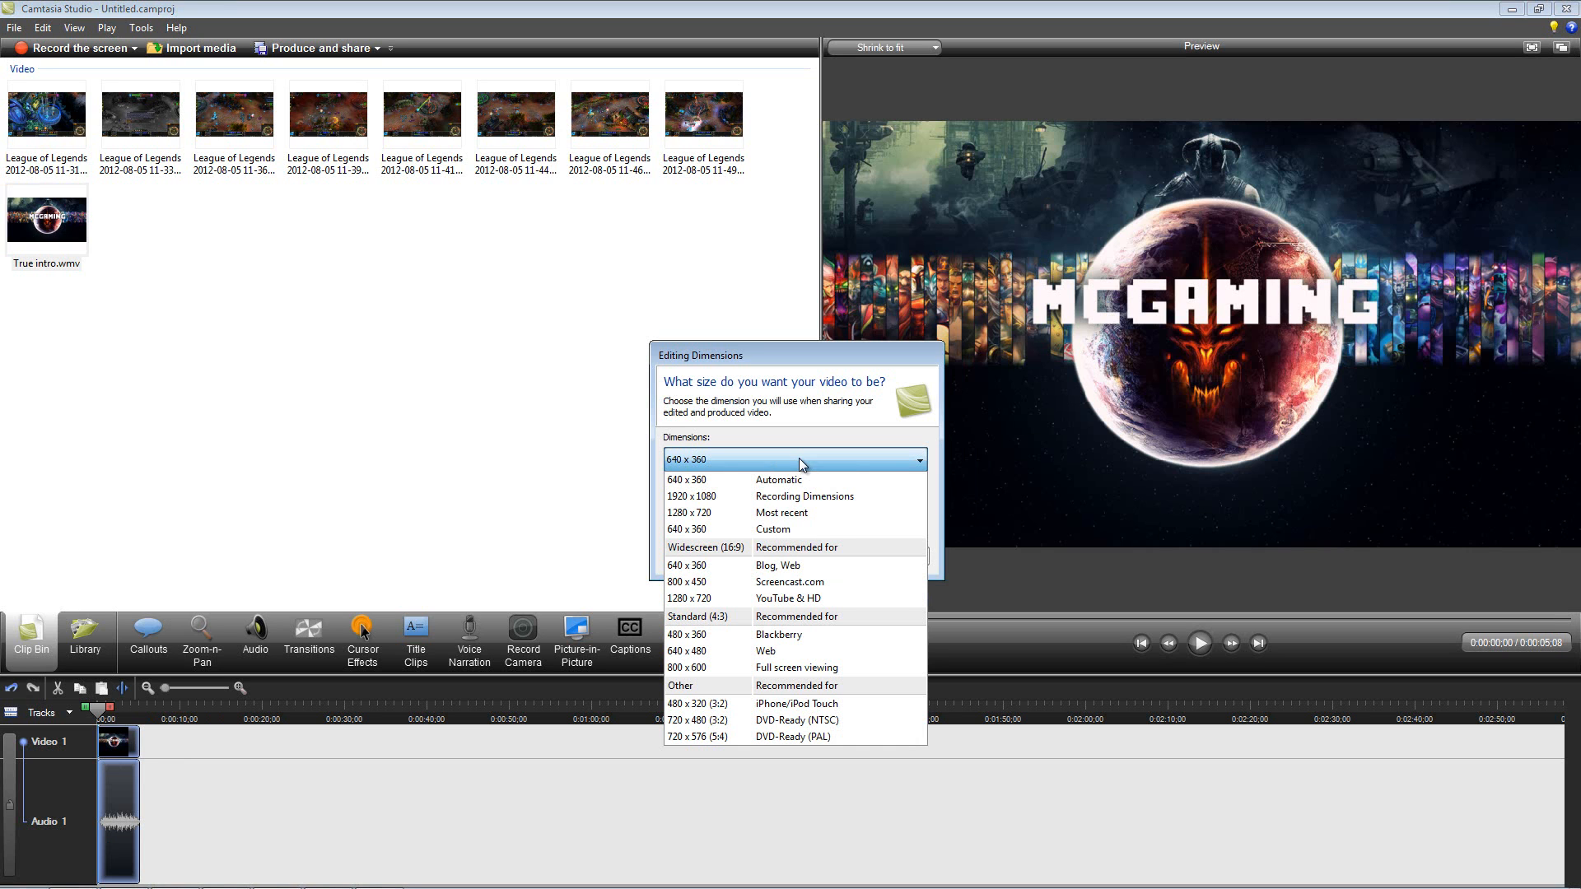
click(807, 599)
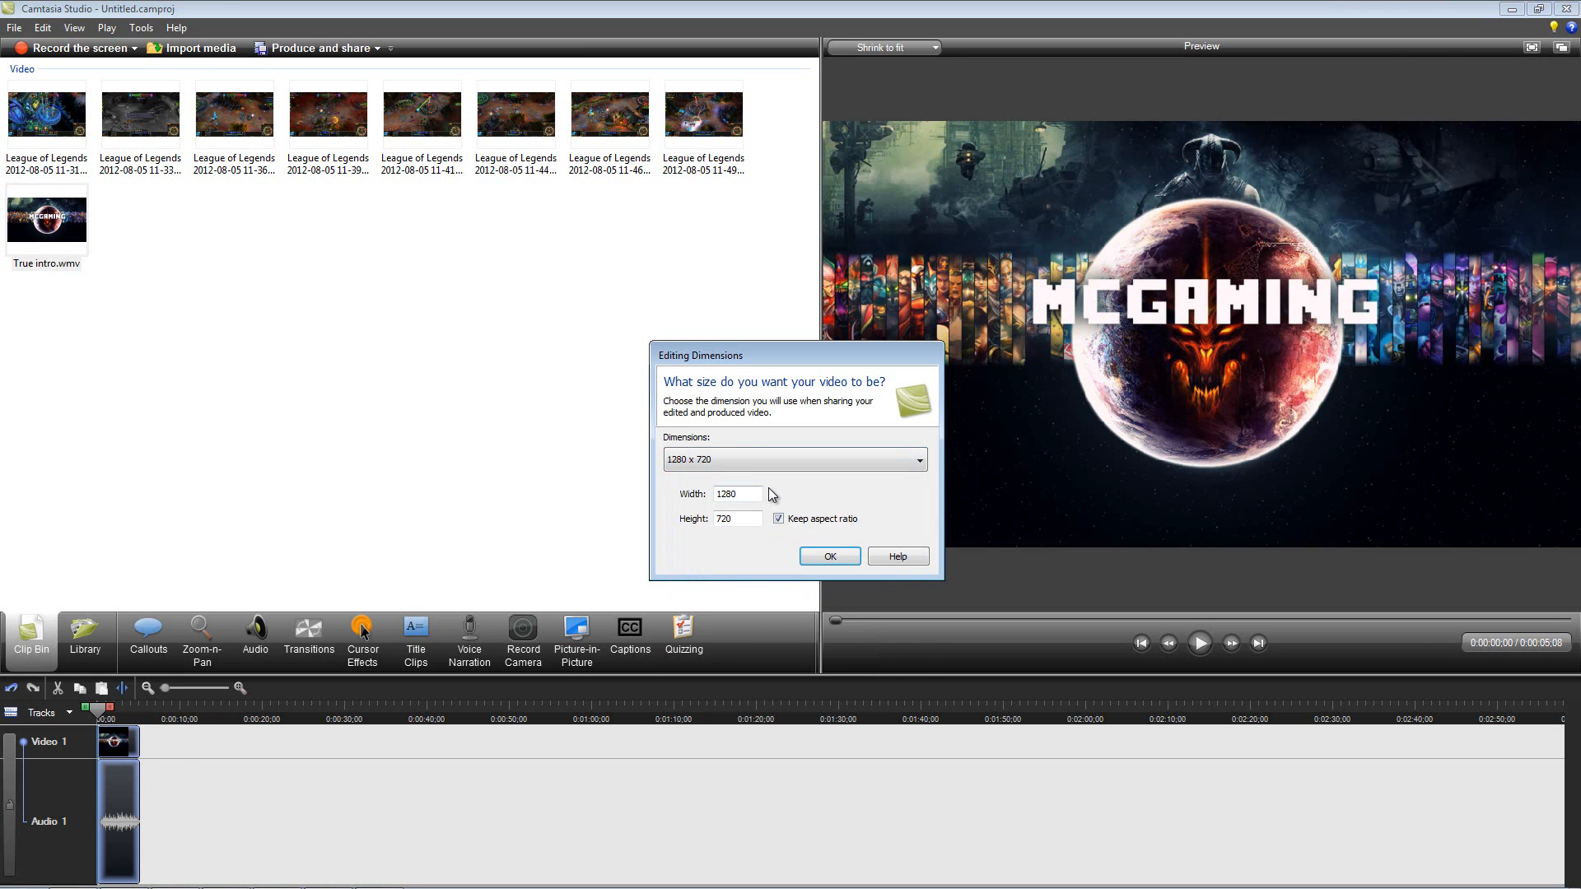
click(845, 552)
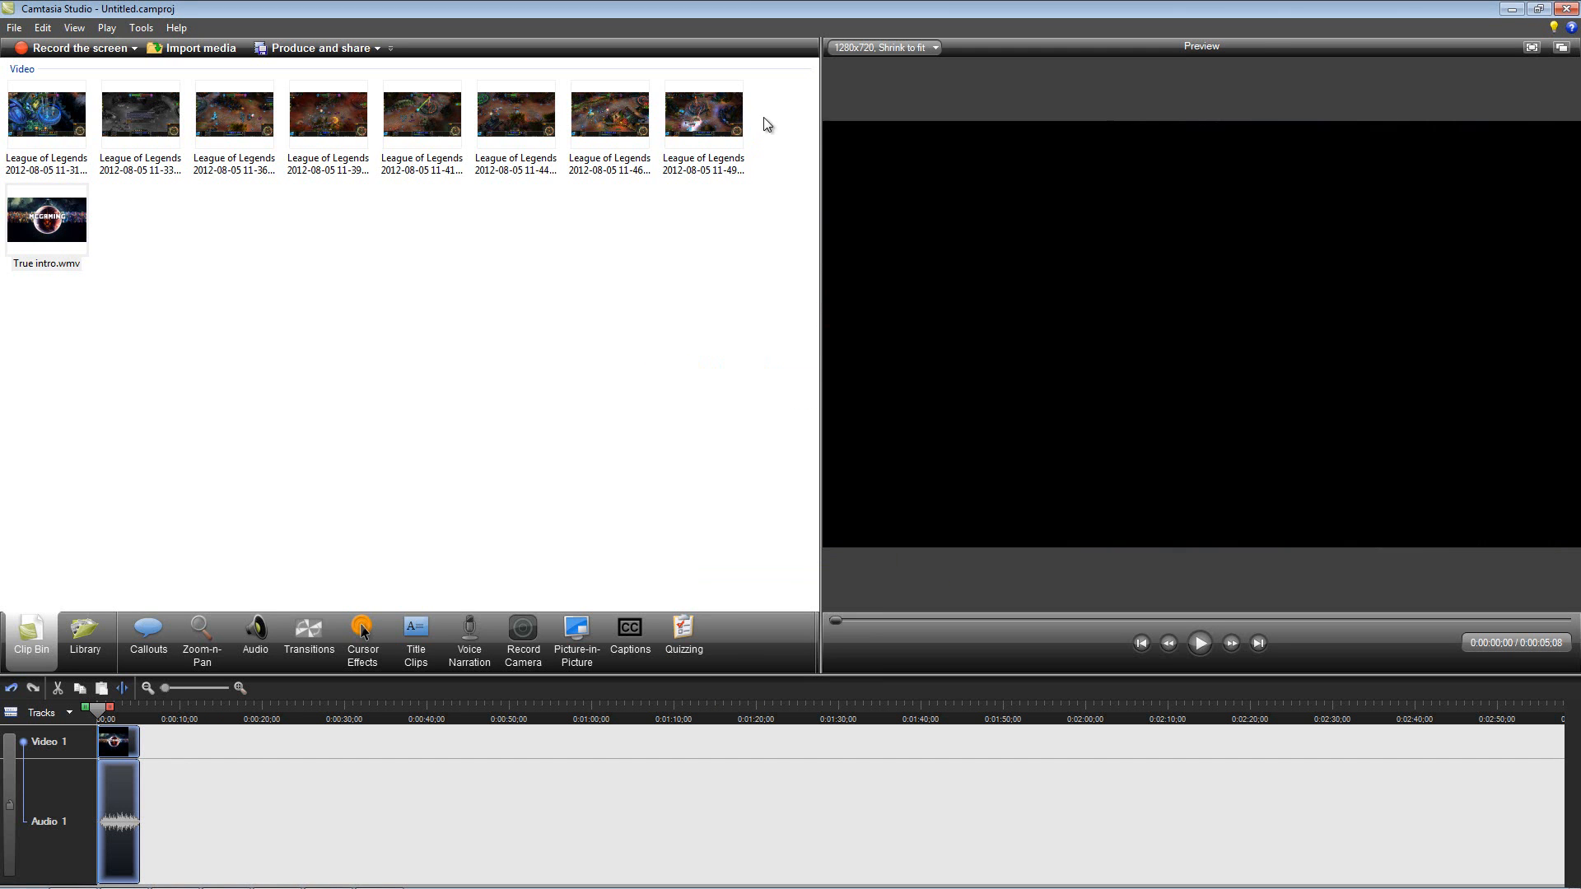
Step: Add all the League of Legends clips to the Video 1 track directly after the intro
drag(774, 101, 143, 795)
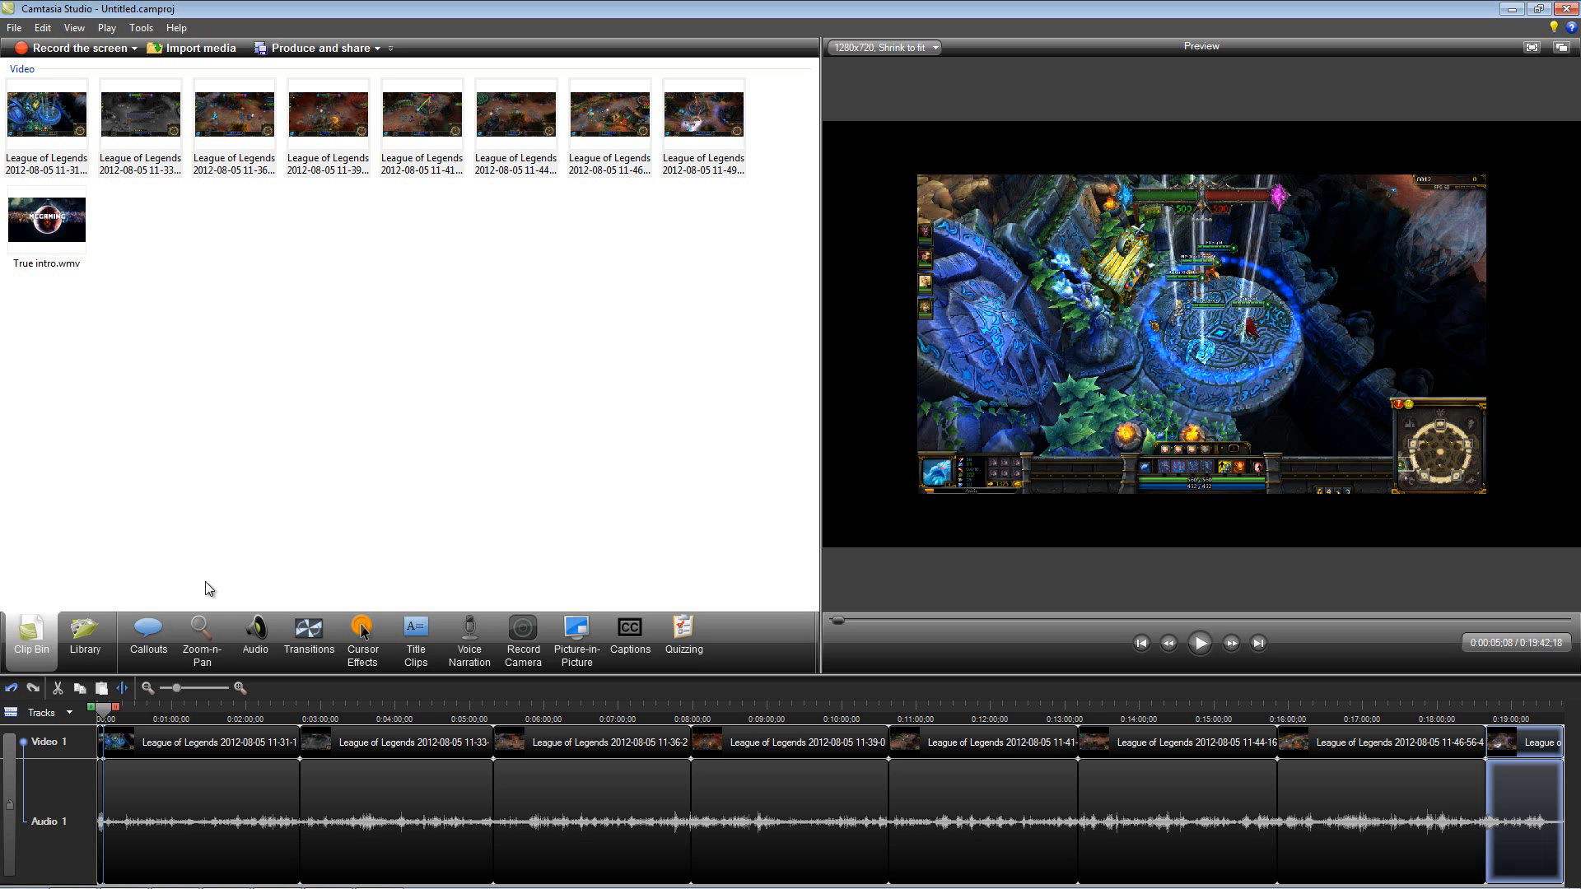
Step: Add Zoom-n-Pan keyframes snapped to the video edges at the start of the first and second League of Legends clips
click(204, 630)
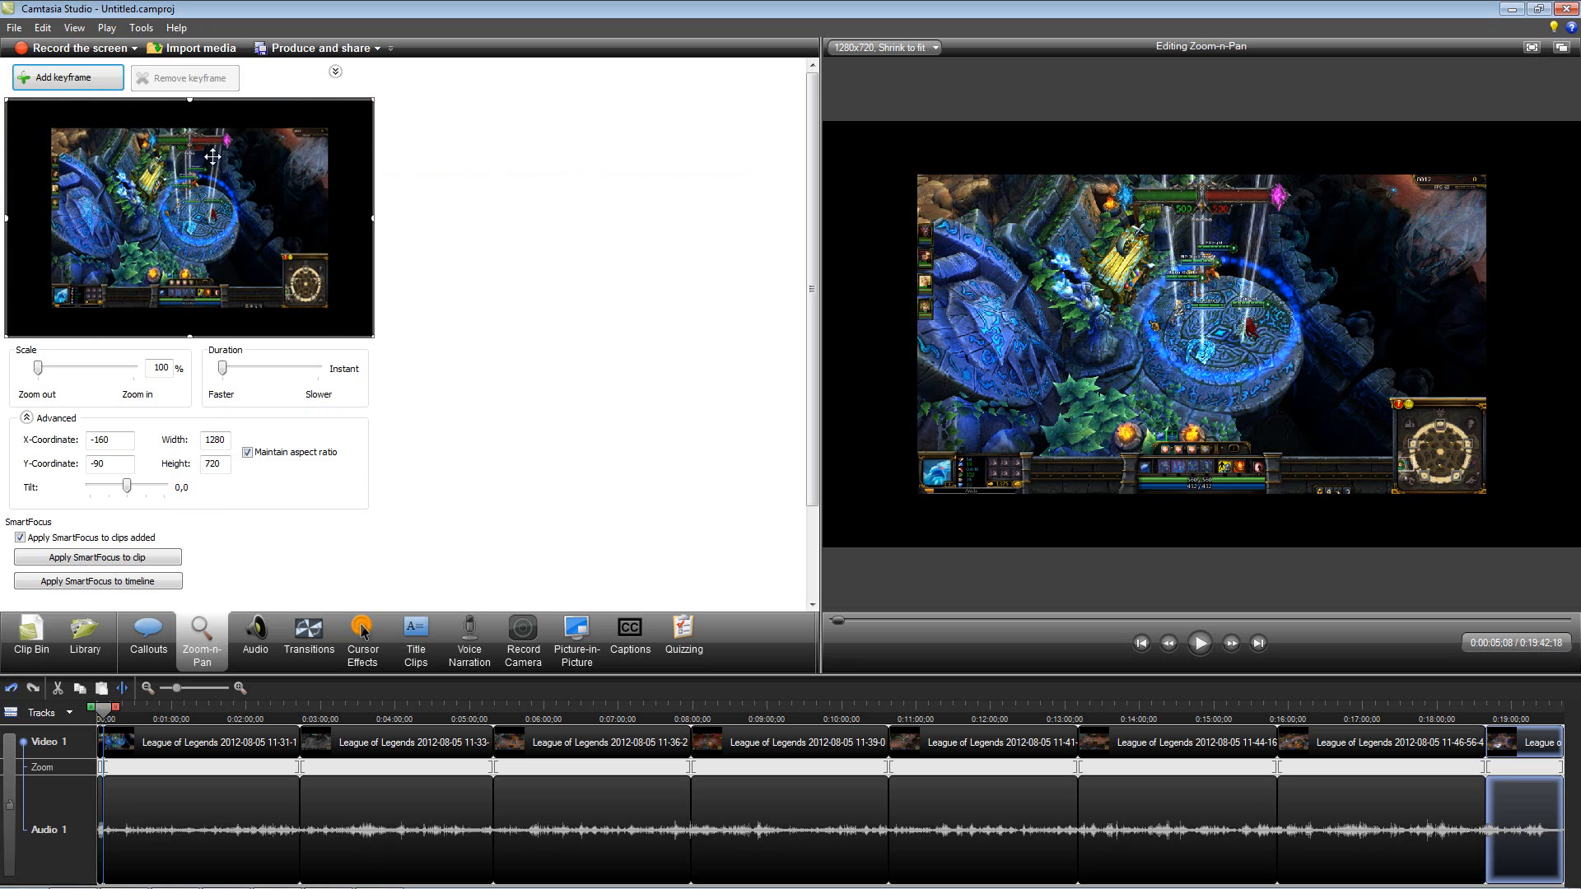
right_click(205, 180)
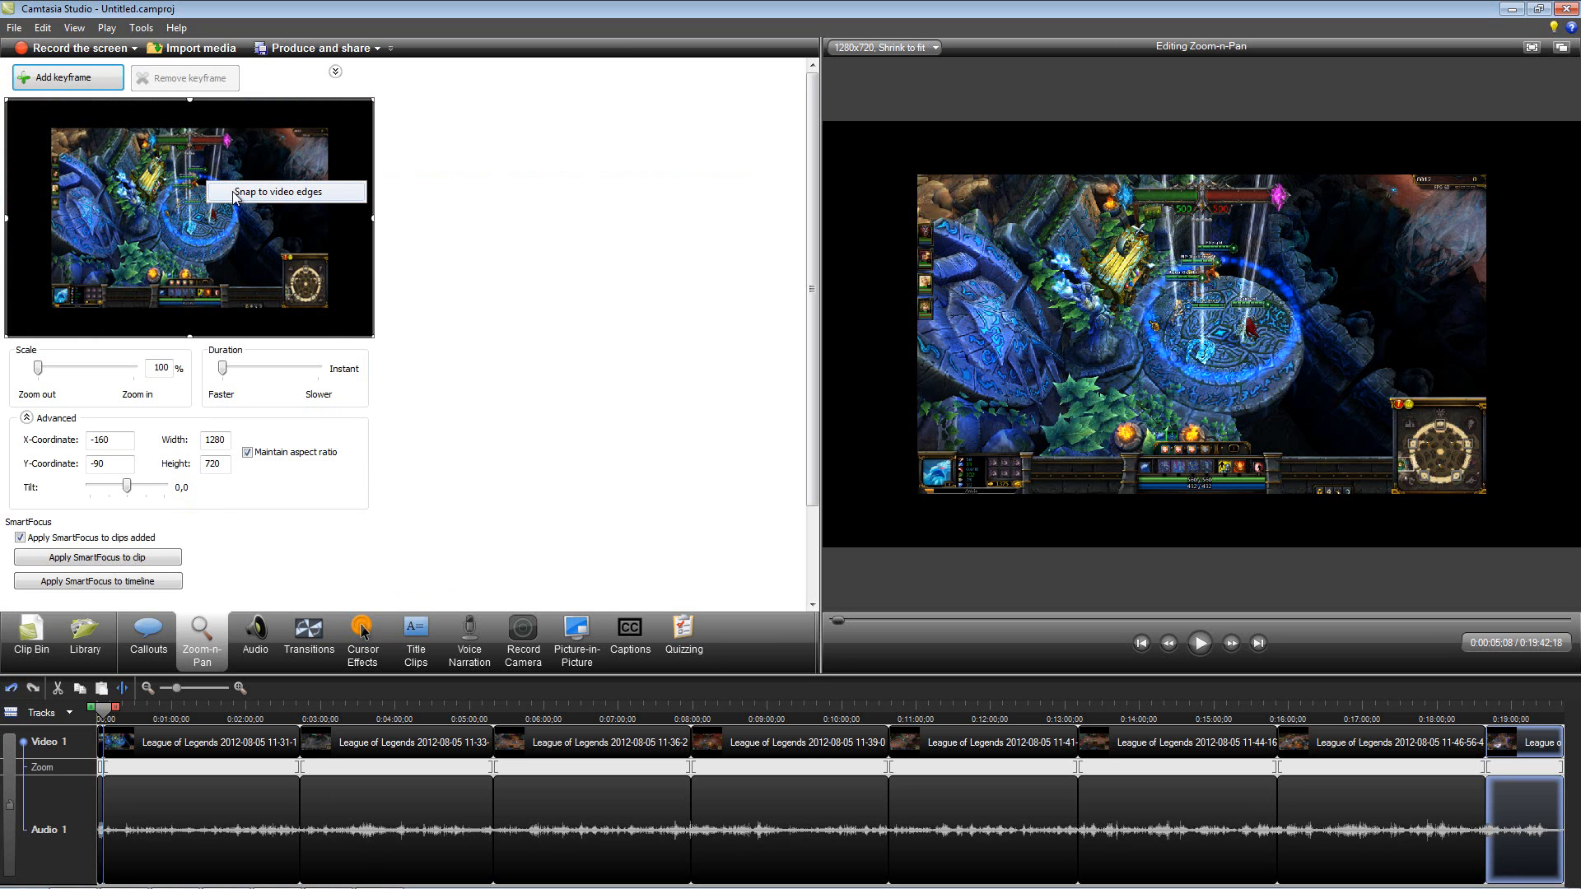
click(234, 193)
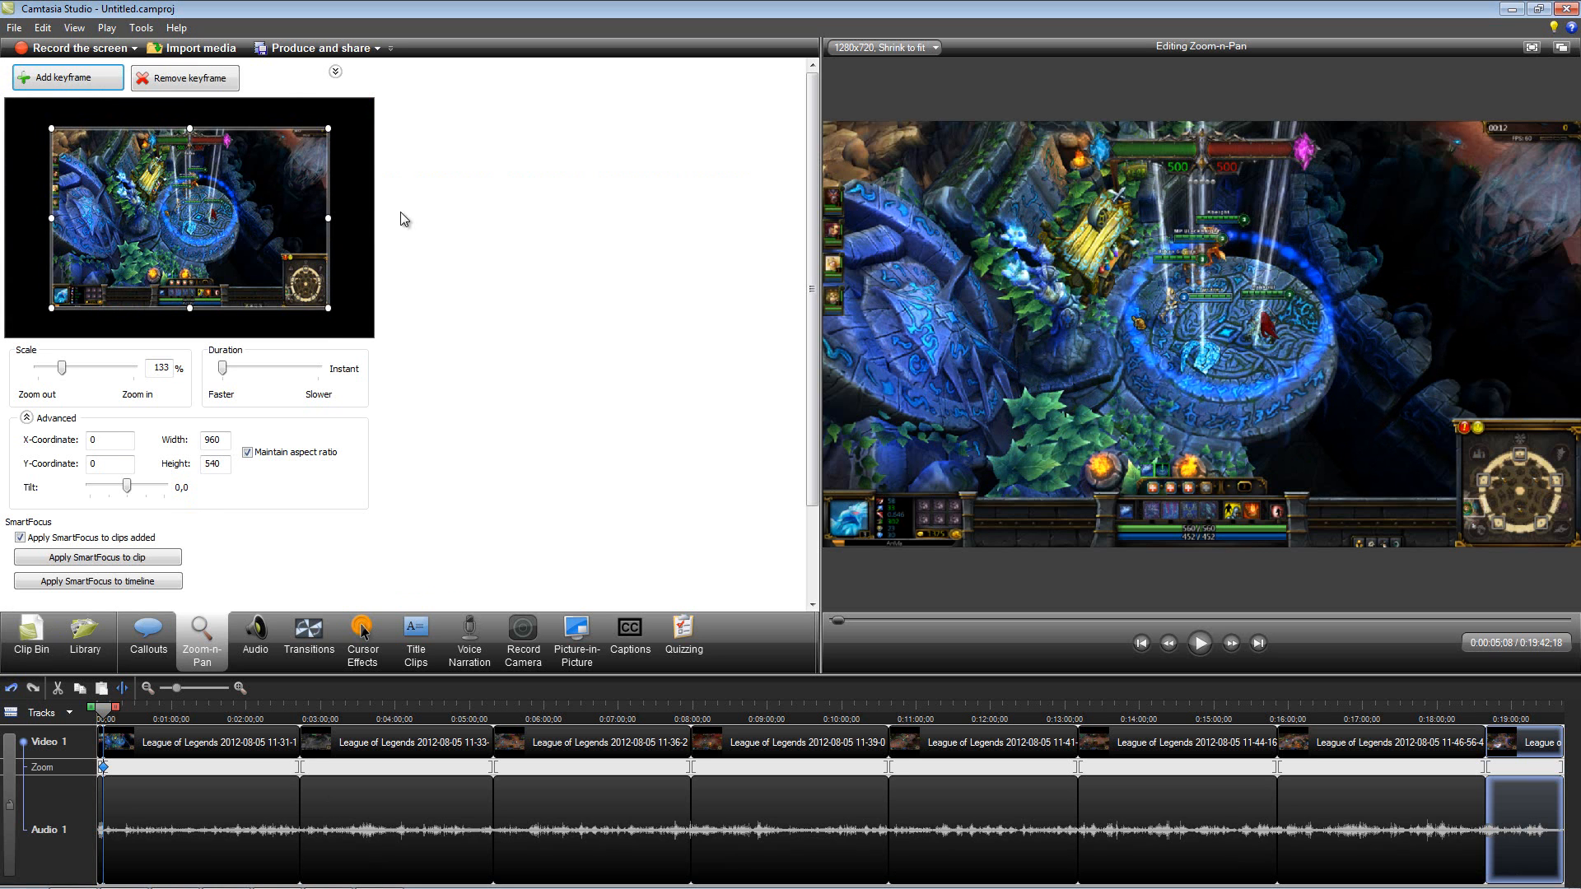
click(301, 711)
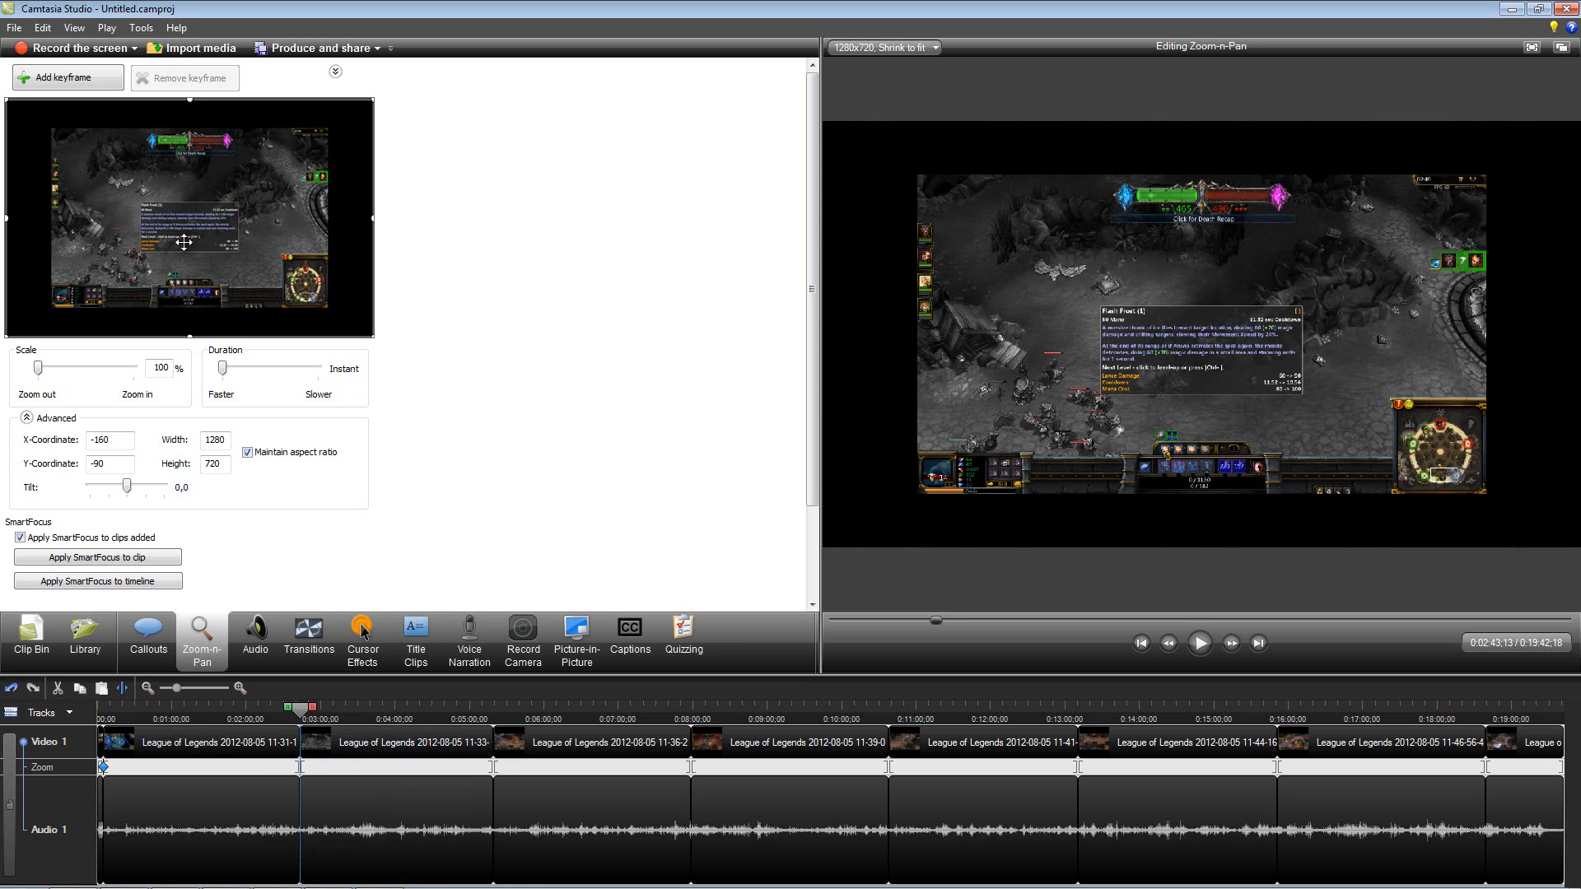
right_click(191, 181)
click(221, 191)
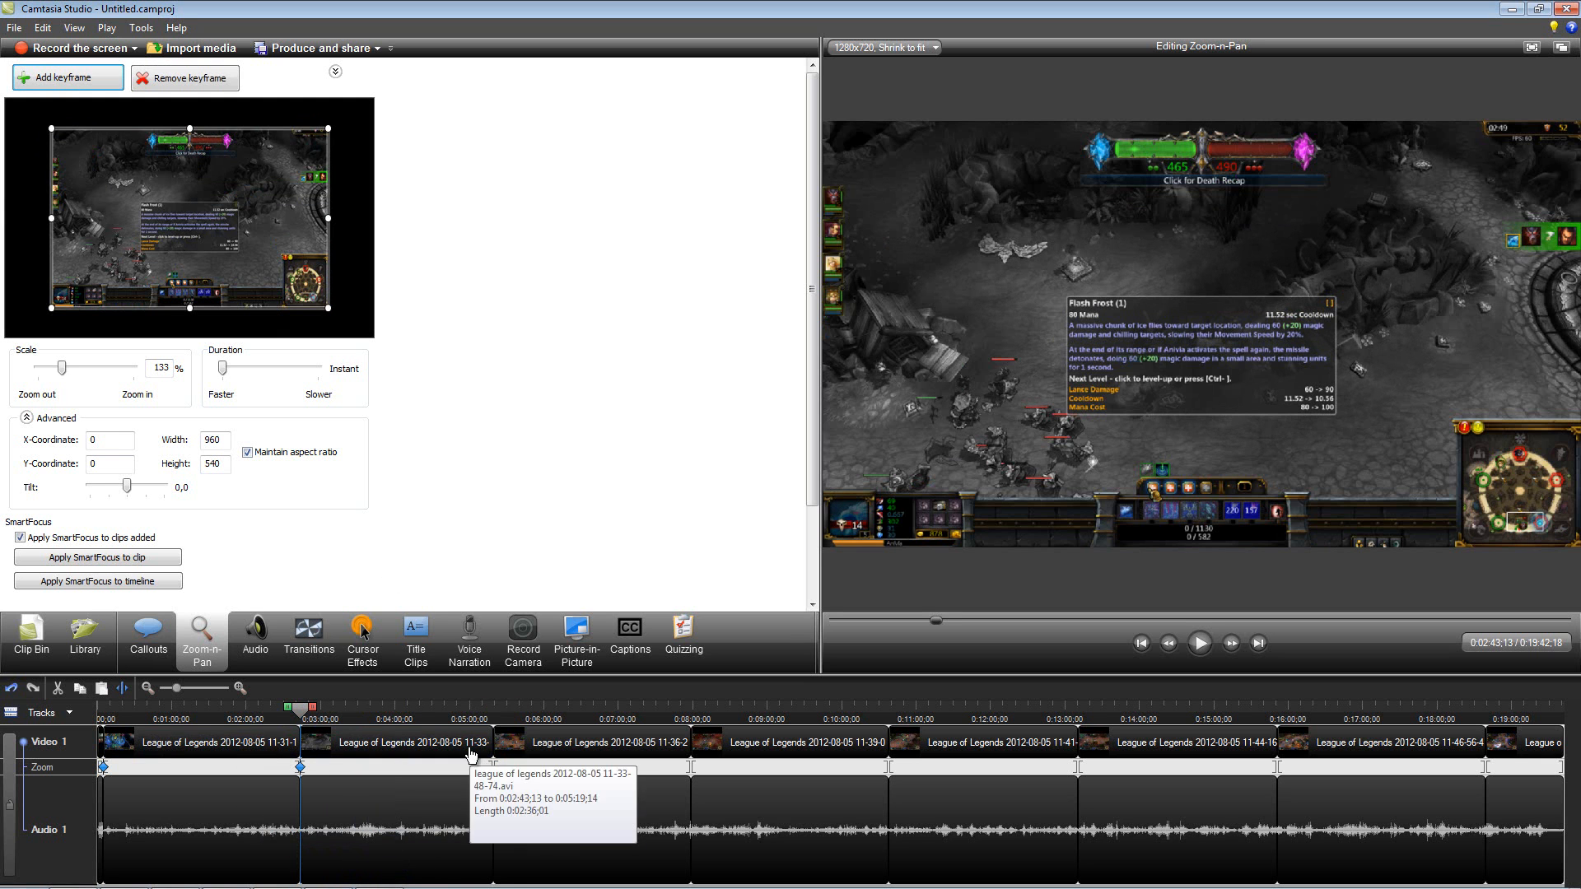
Step: Add Zoom-n-Pan keyframes that fill the frame with the video at the start of the third and fourth League of Legends clips
click(479, 714)
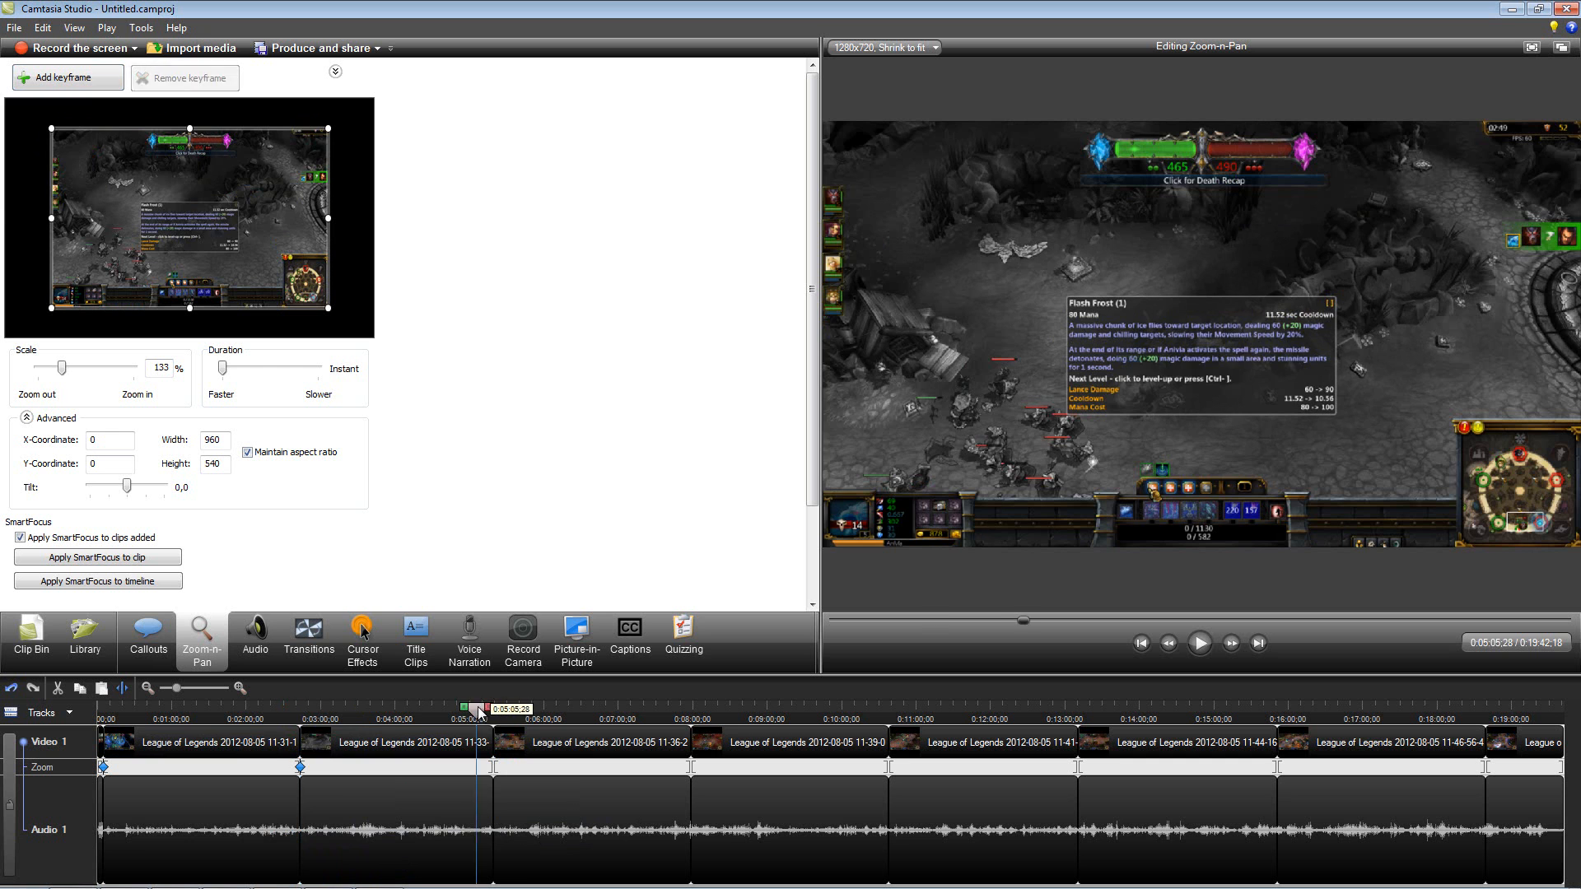
right_click(196, 177)
click(216, 188)
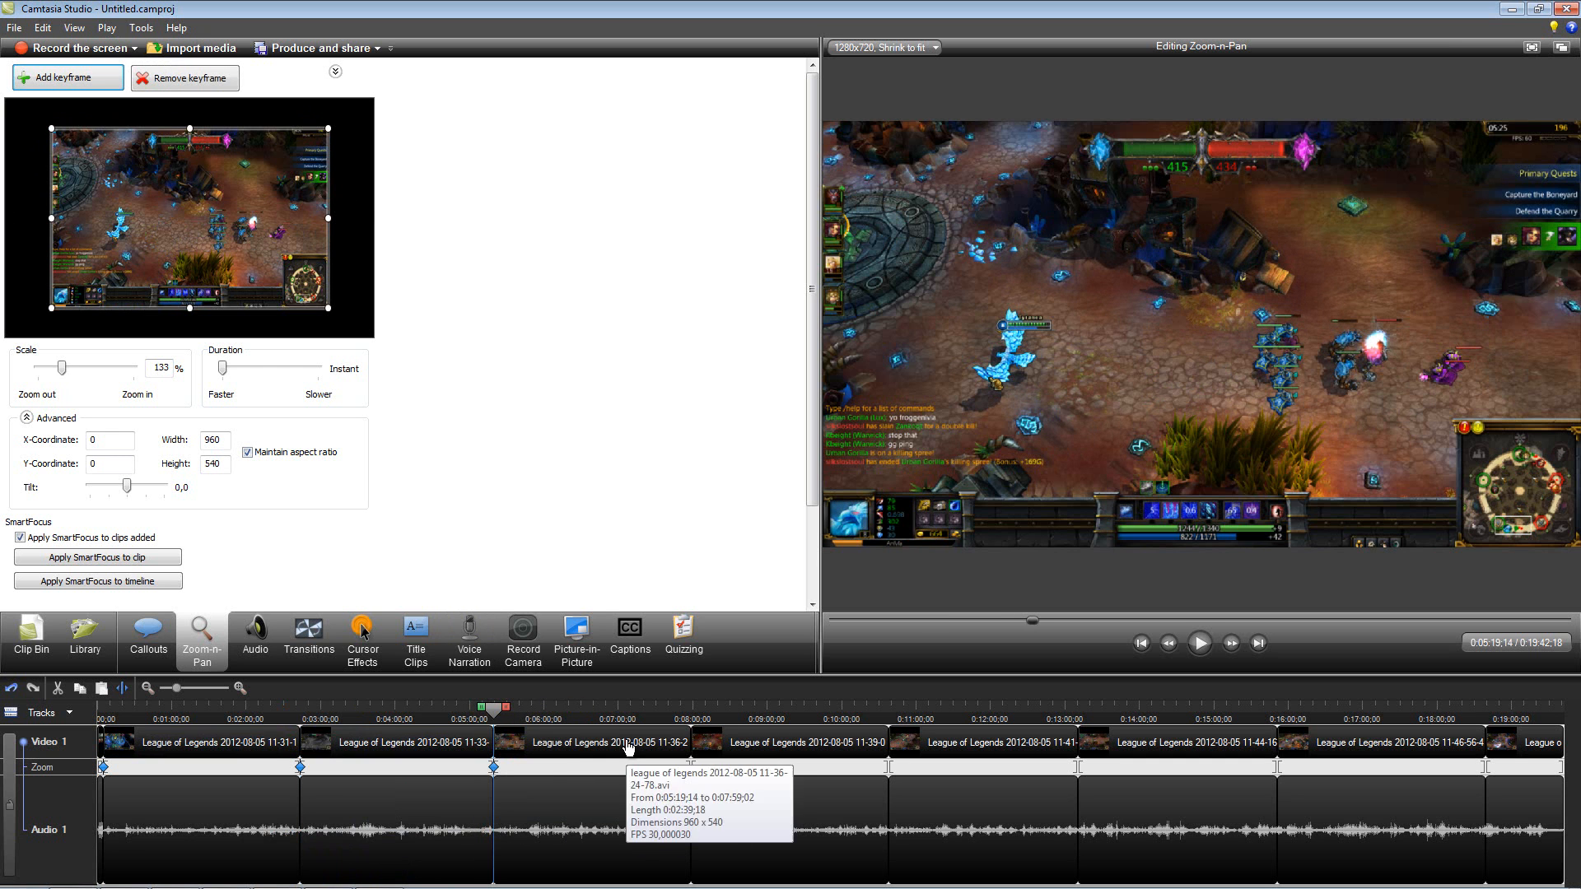
click(692, 710)
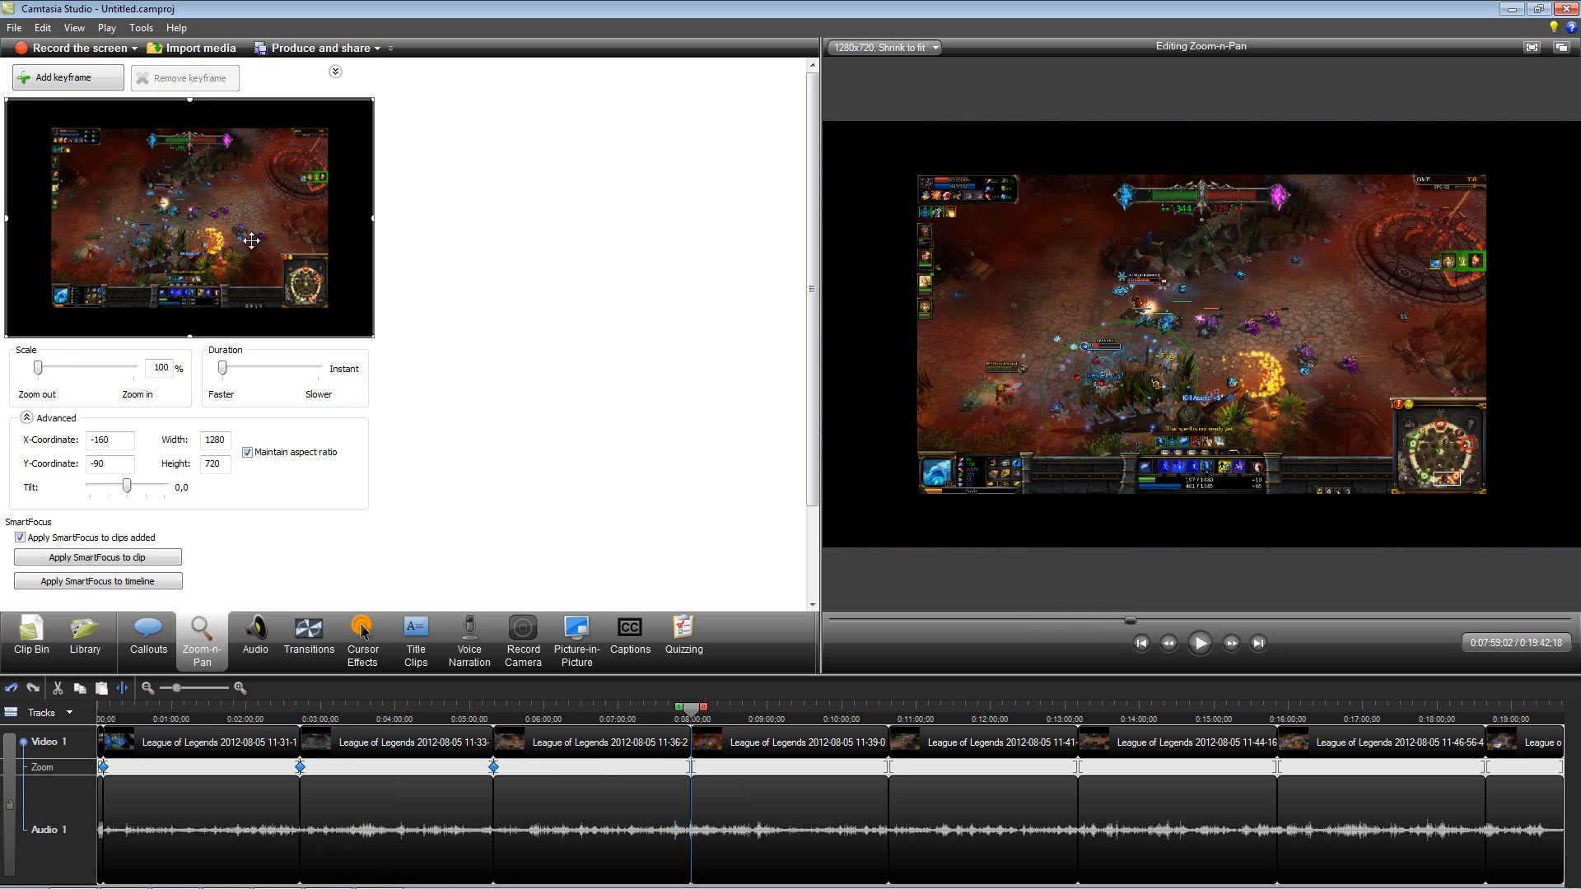
right_click(148, 174)
click(216, 189)
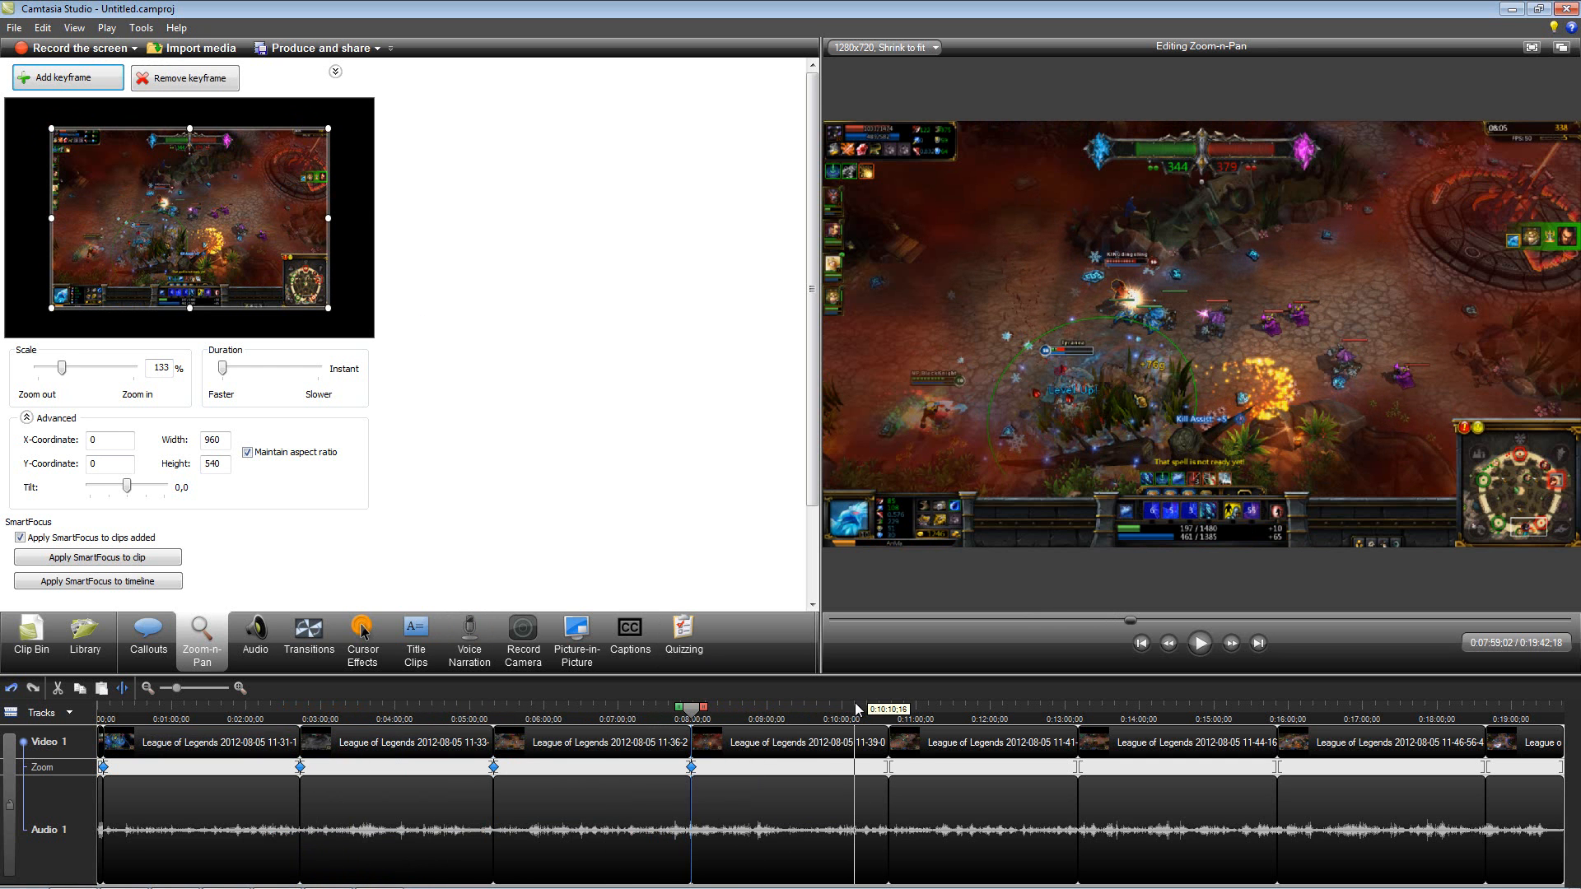
Step: Add frame-filling Zoom-n-Pan keyframes at the start of the fifth and sixth League of Legends clips
click(889, 710)
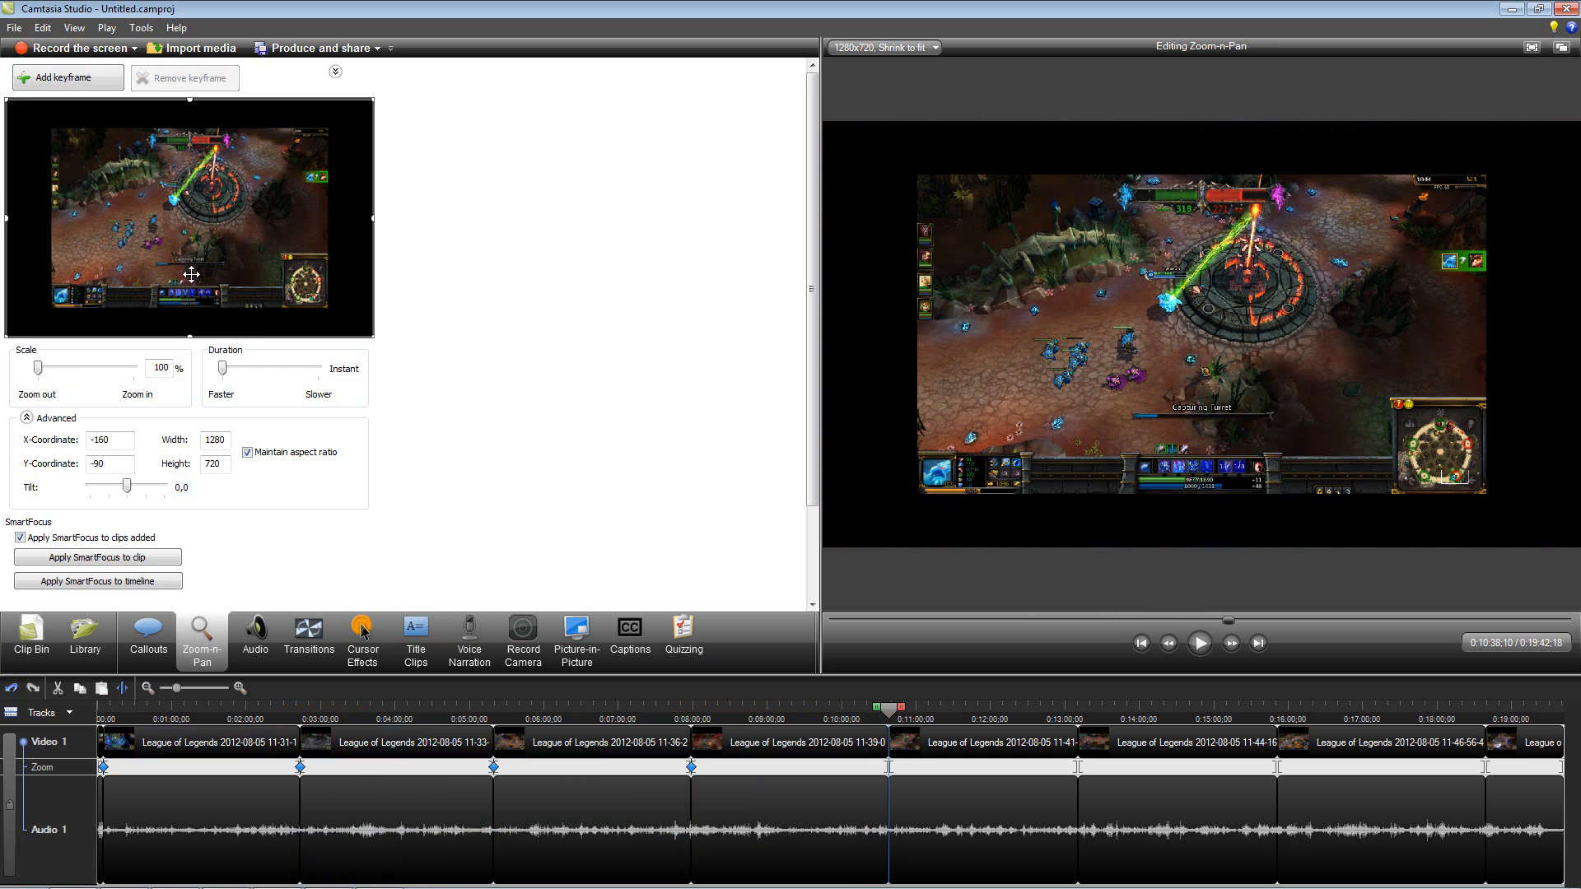
right_click(171, 209)
click(219, 224)
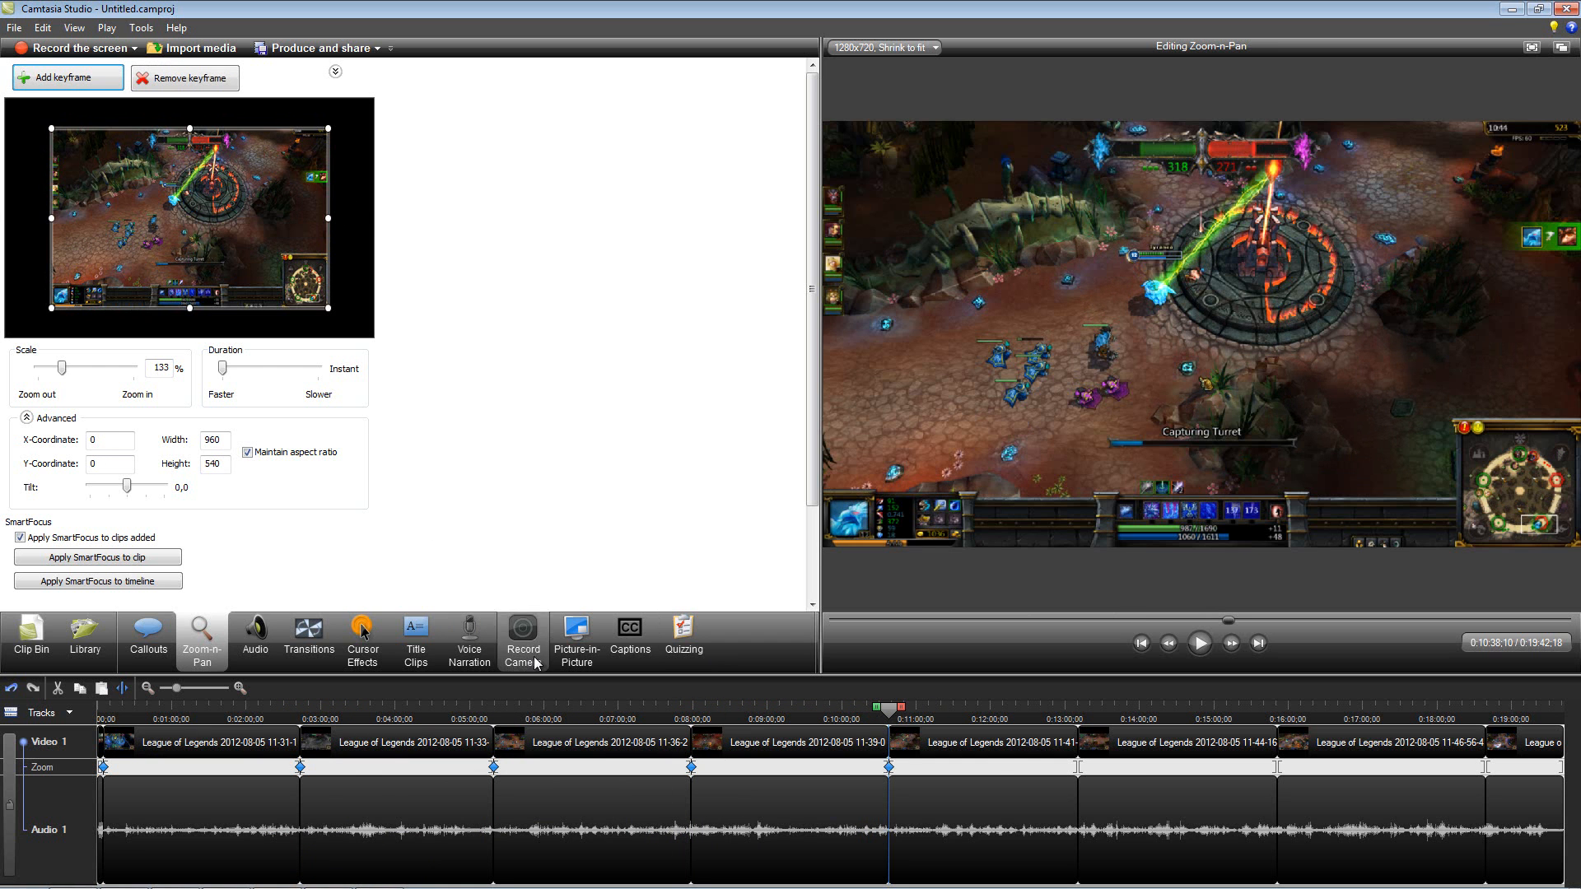
click(1062, 707)
drag(1062, 706, 1082, 710)
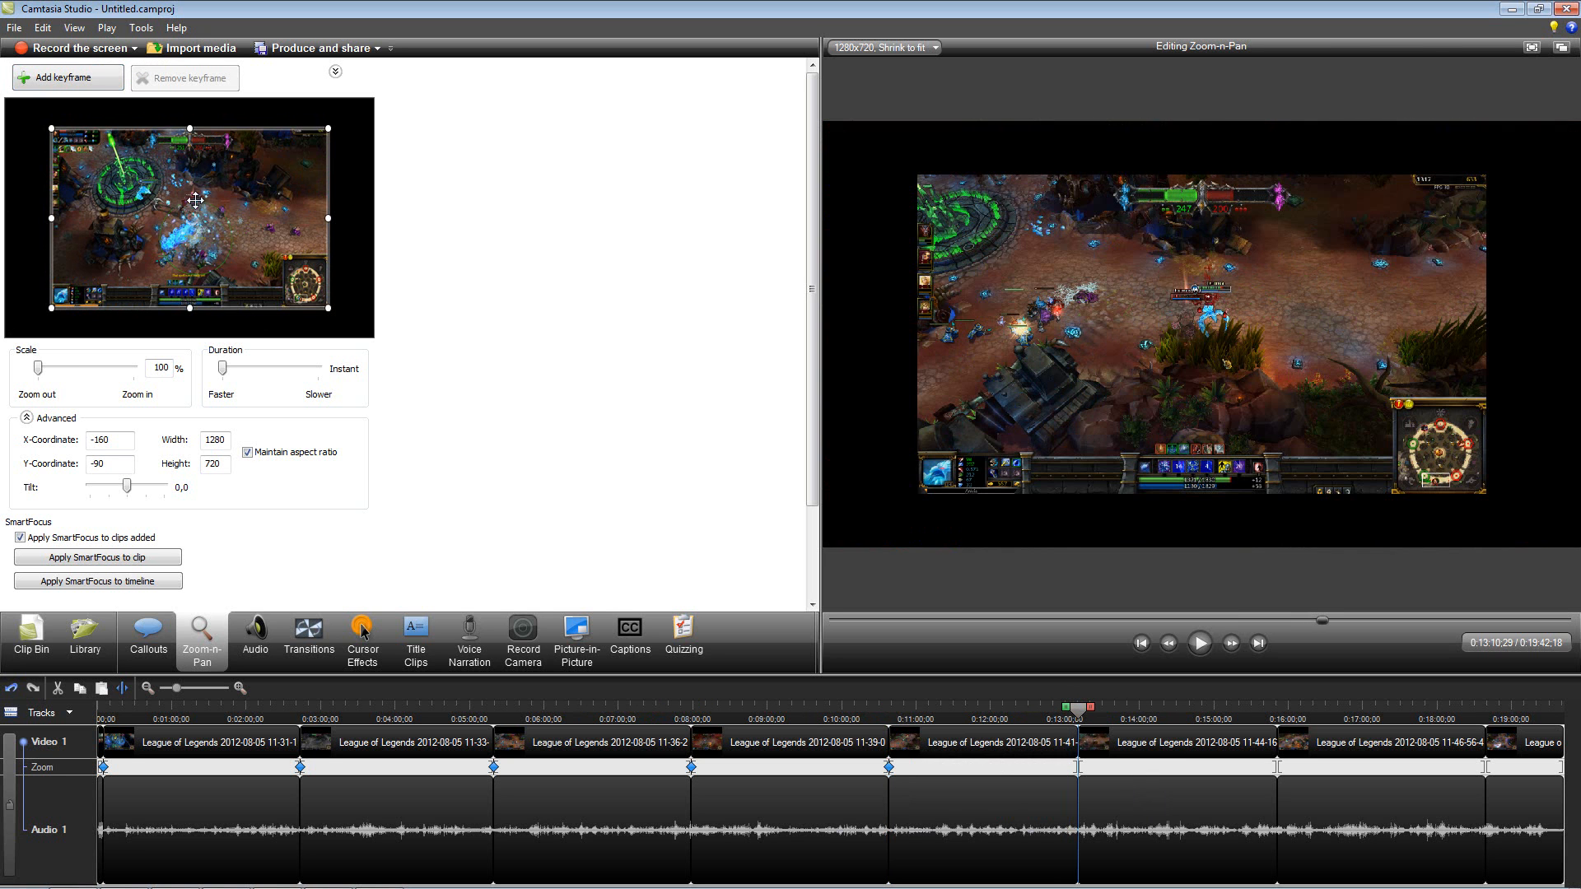
right_click(195, 200)
click(218, 213)
Step: Add frame-filling Zoom-n-Pan keyframes at the start of the seventh and eighth League of Legends clips
drag(1218, 709, 1287, 709)
click(1274, 709)
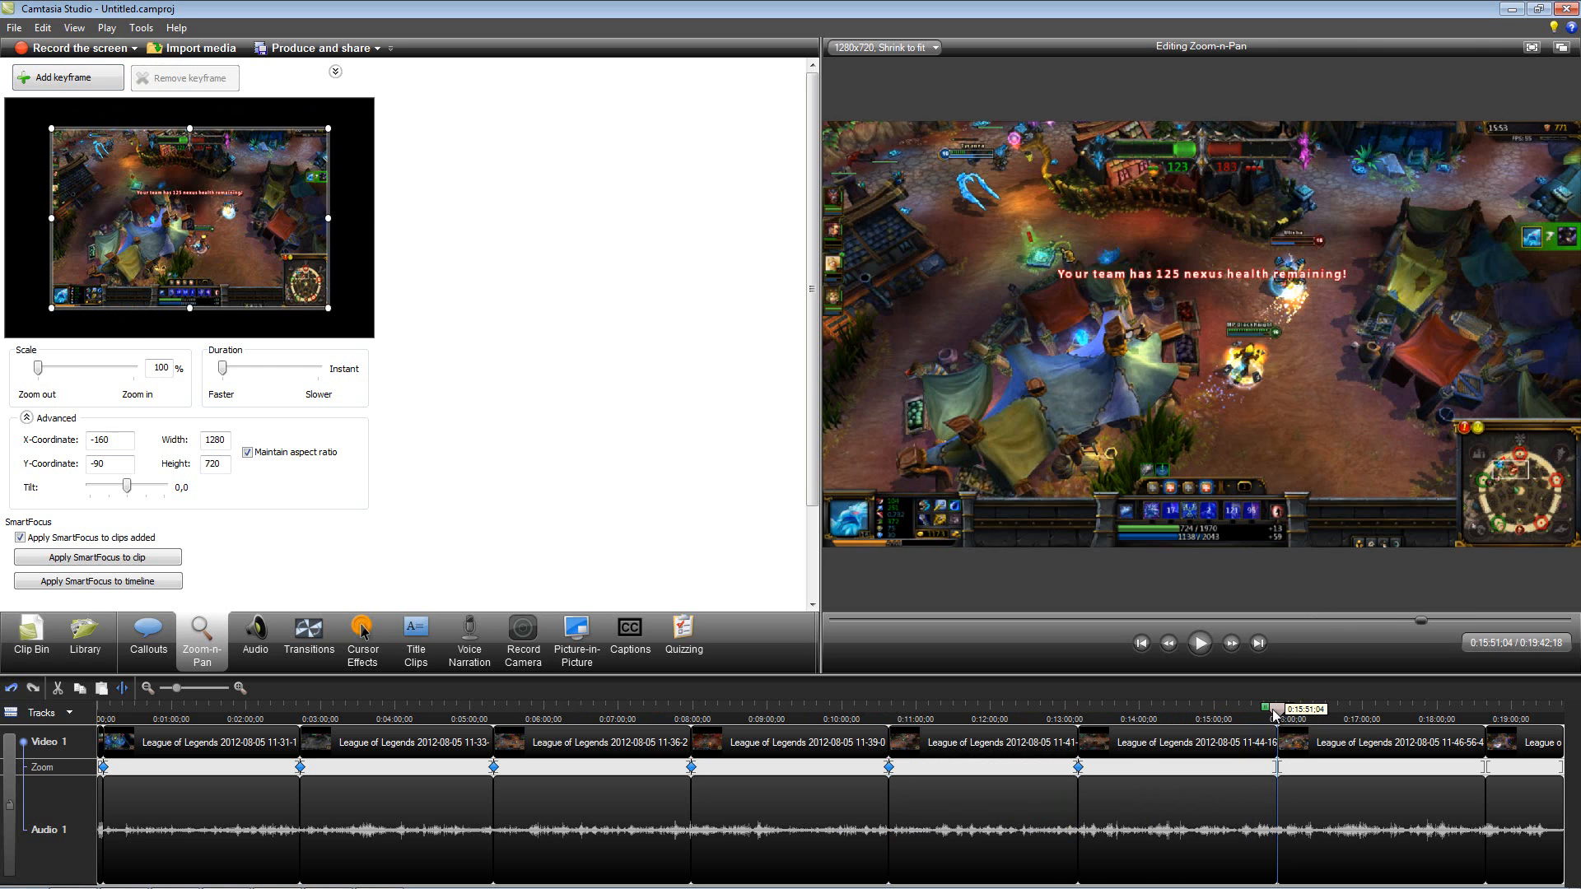
right_click(194, 192)
click(221, 210)
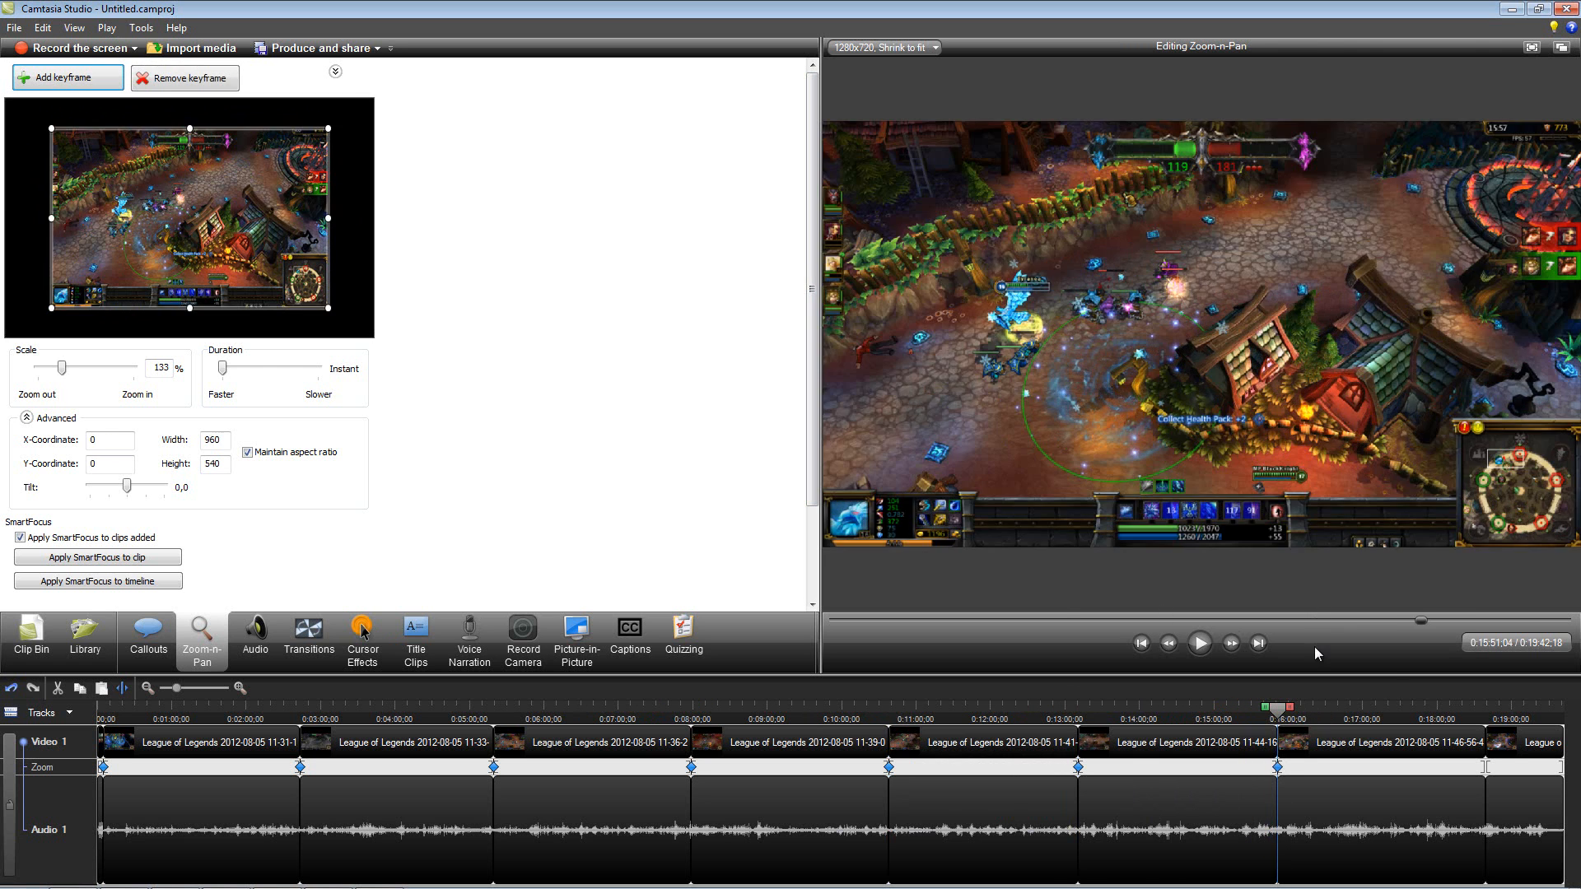
click(1486, 711)
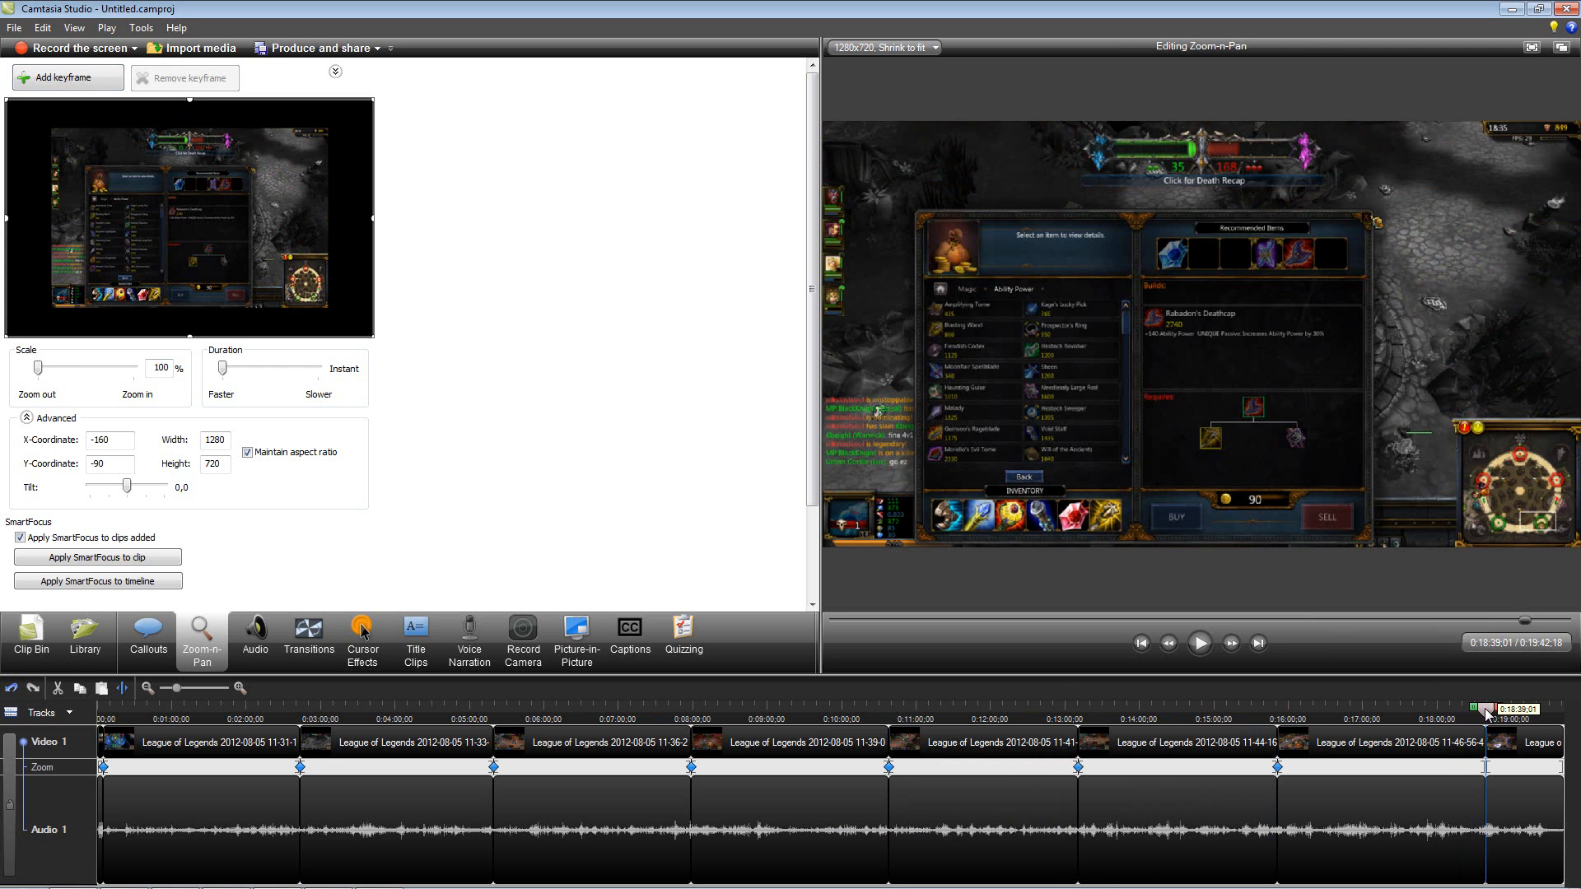
right_click(222, 197)
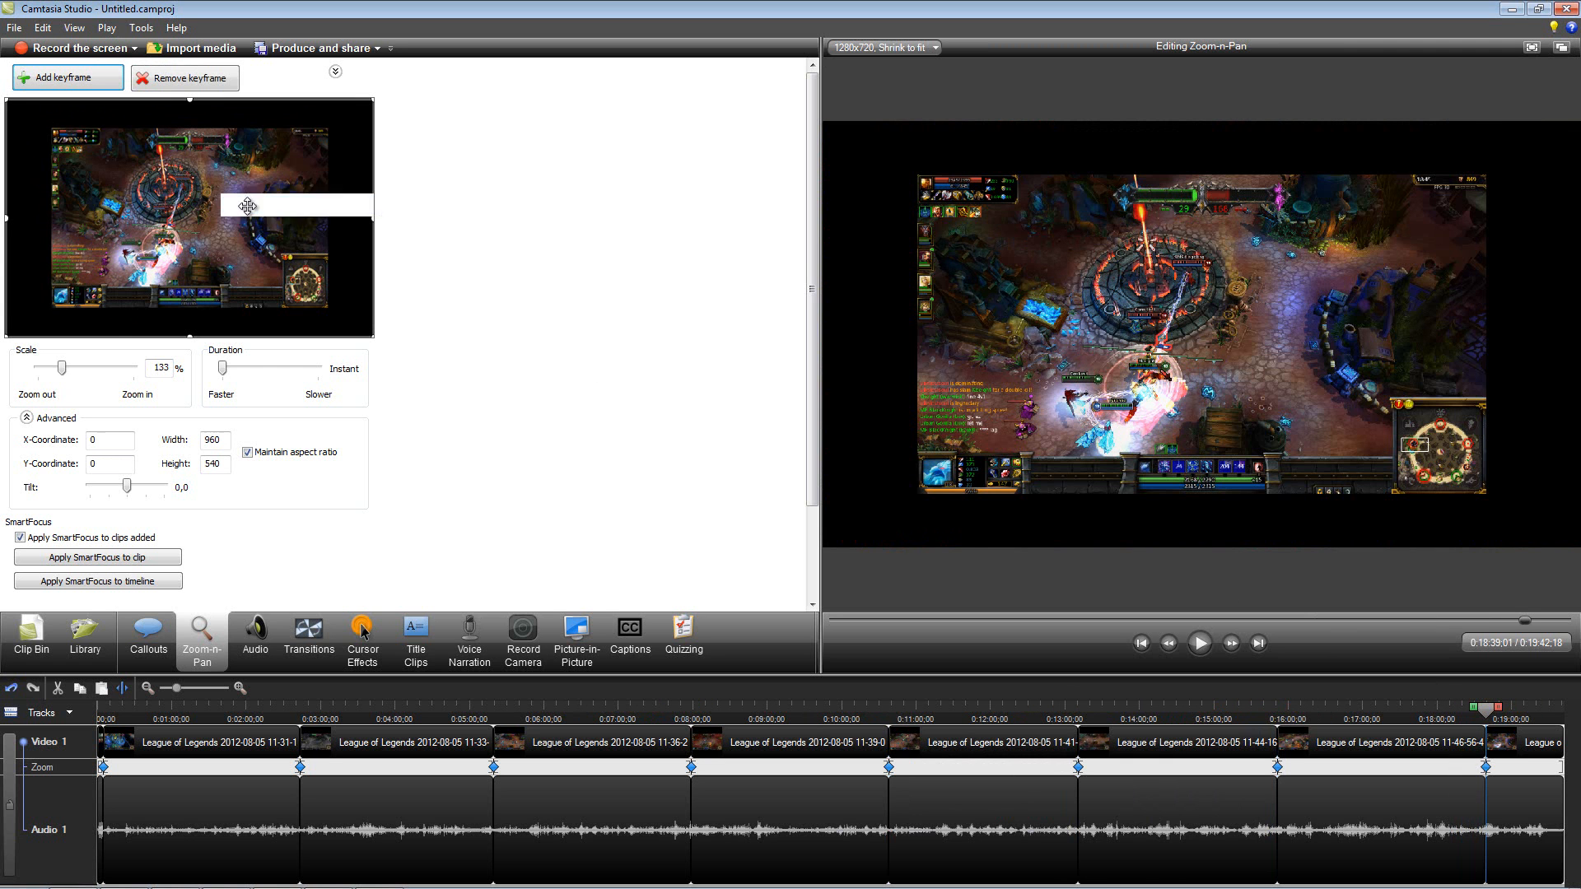
click(280, 205)
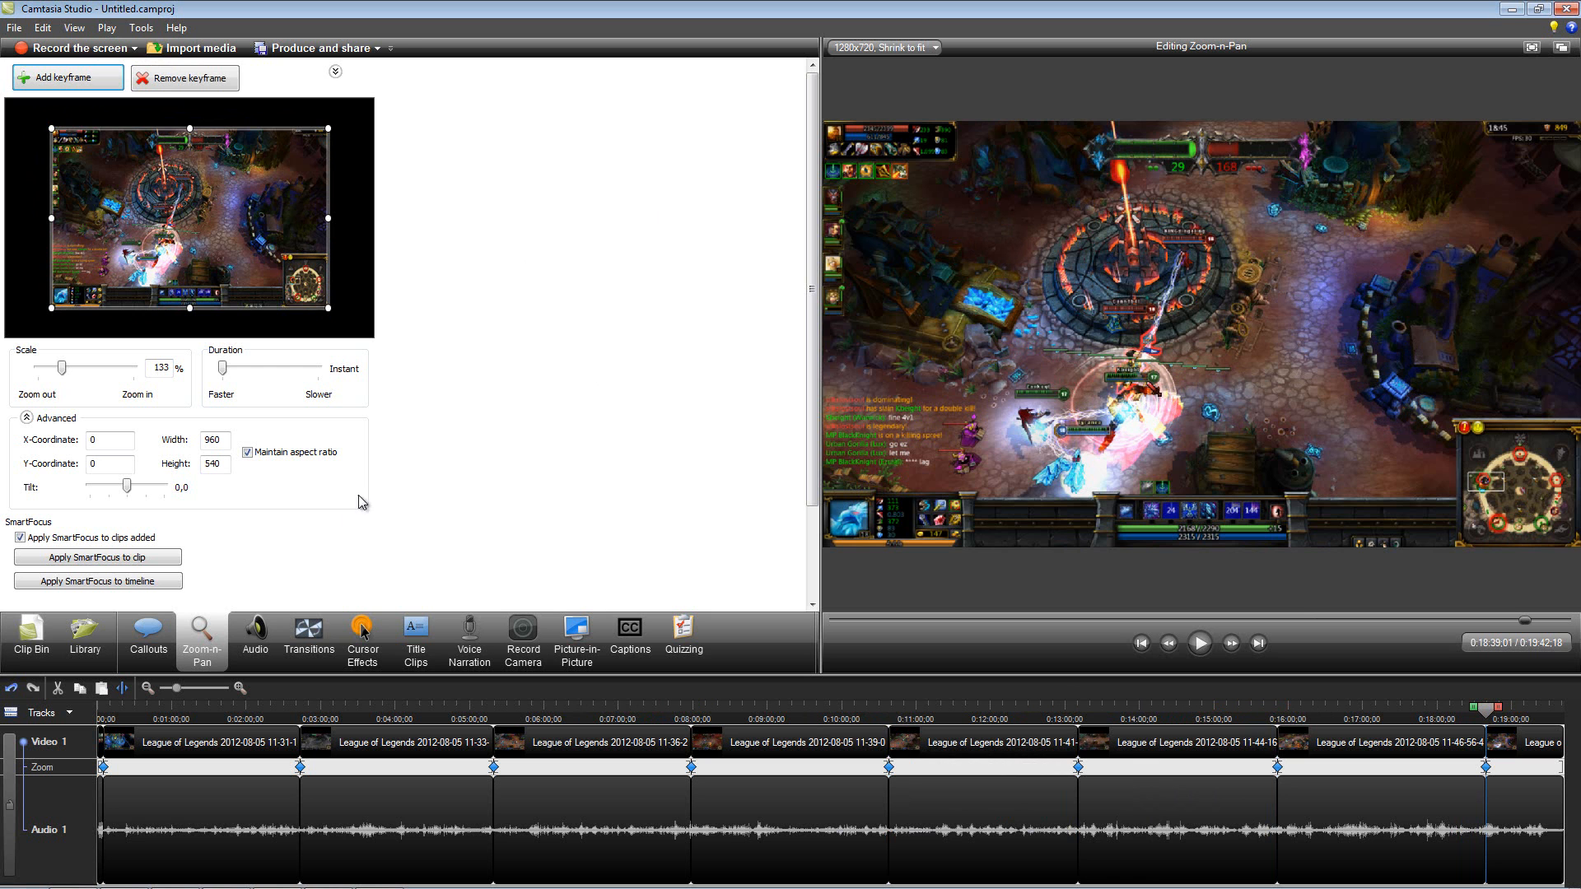
Step: Import the First adacity audio file from the Mp3s folder inside the Audacity folder
click(205, 47)
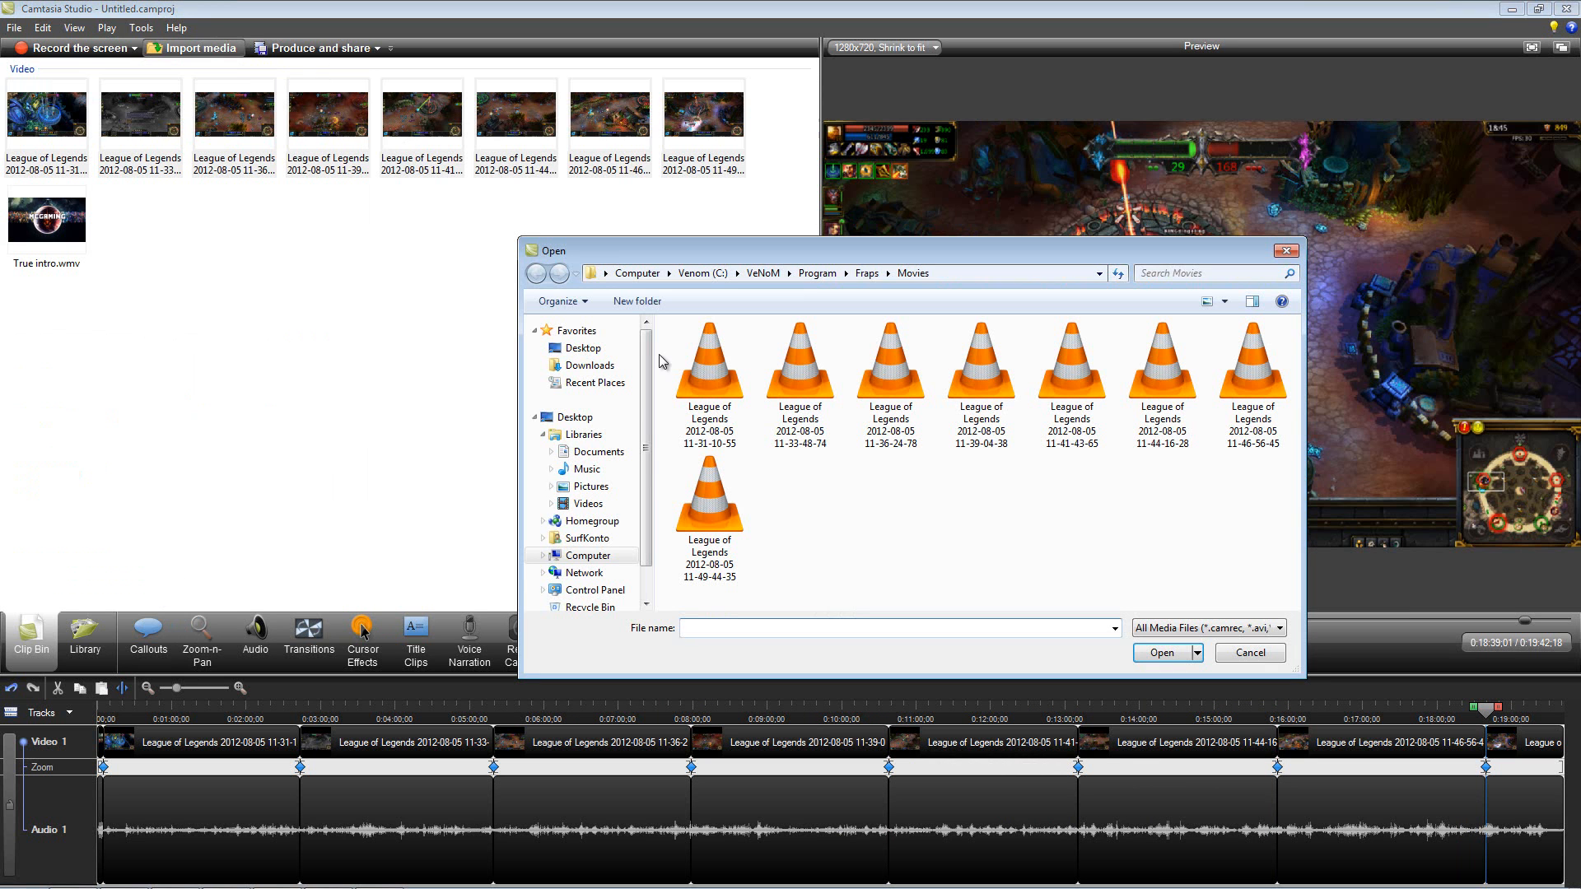
click(574, 354)
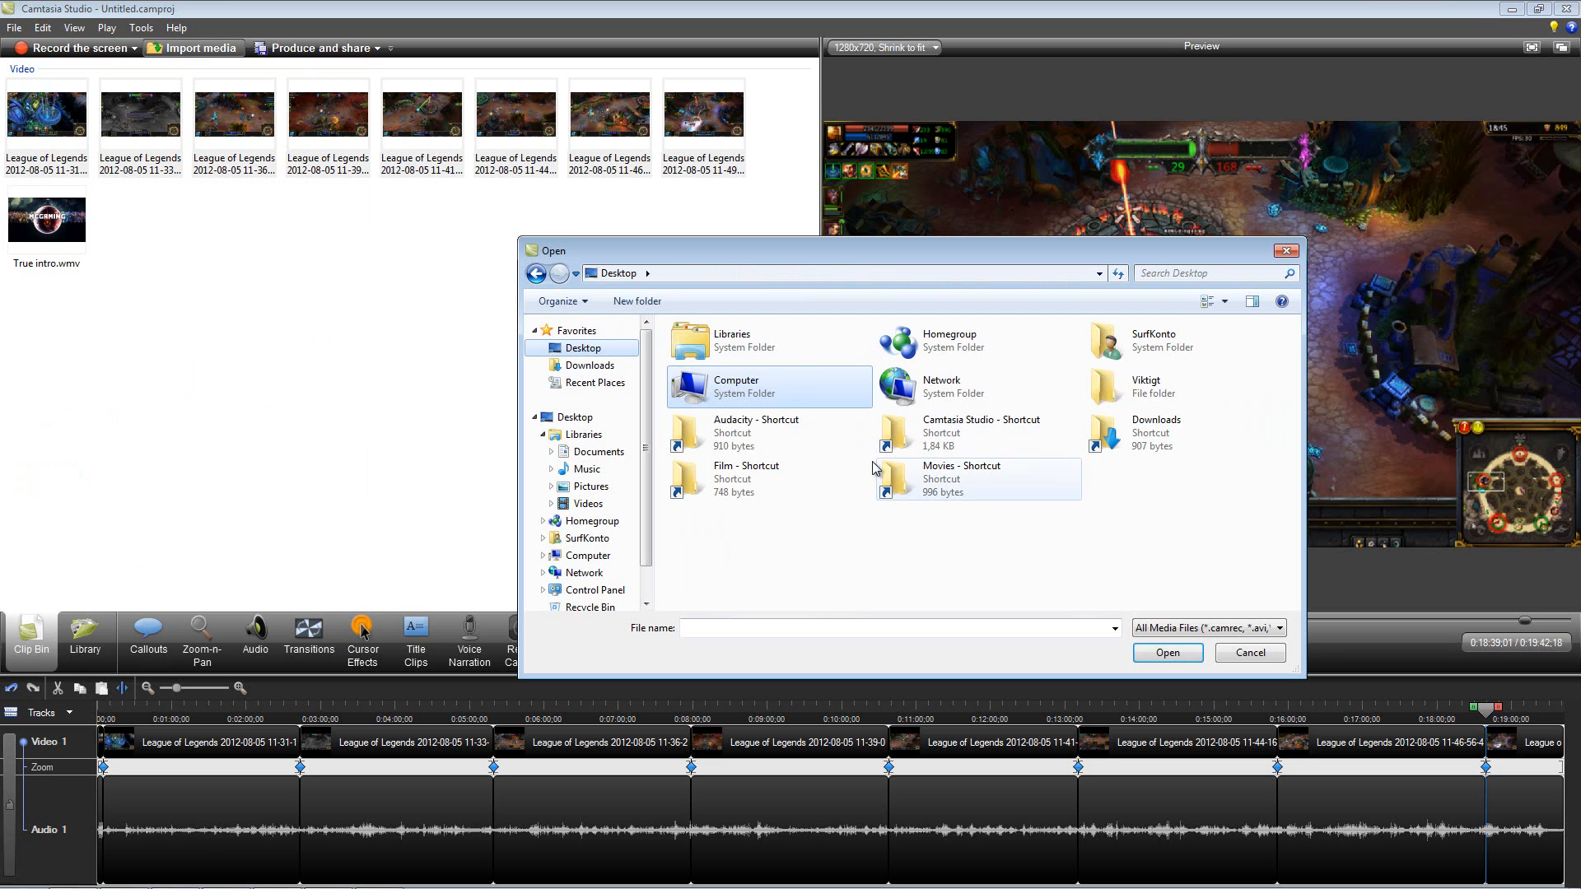
double_click(732, 444)
double_click(707, 350)
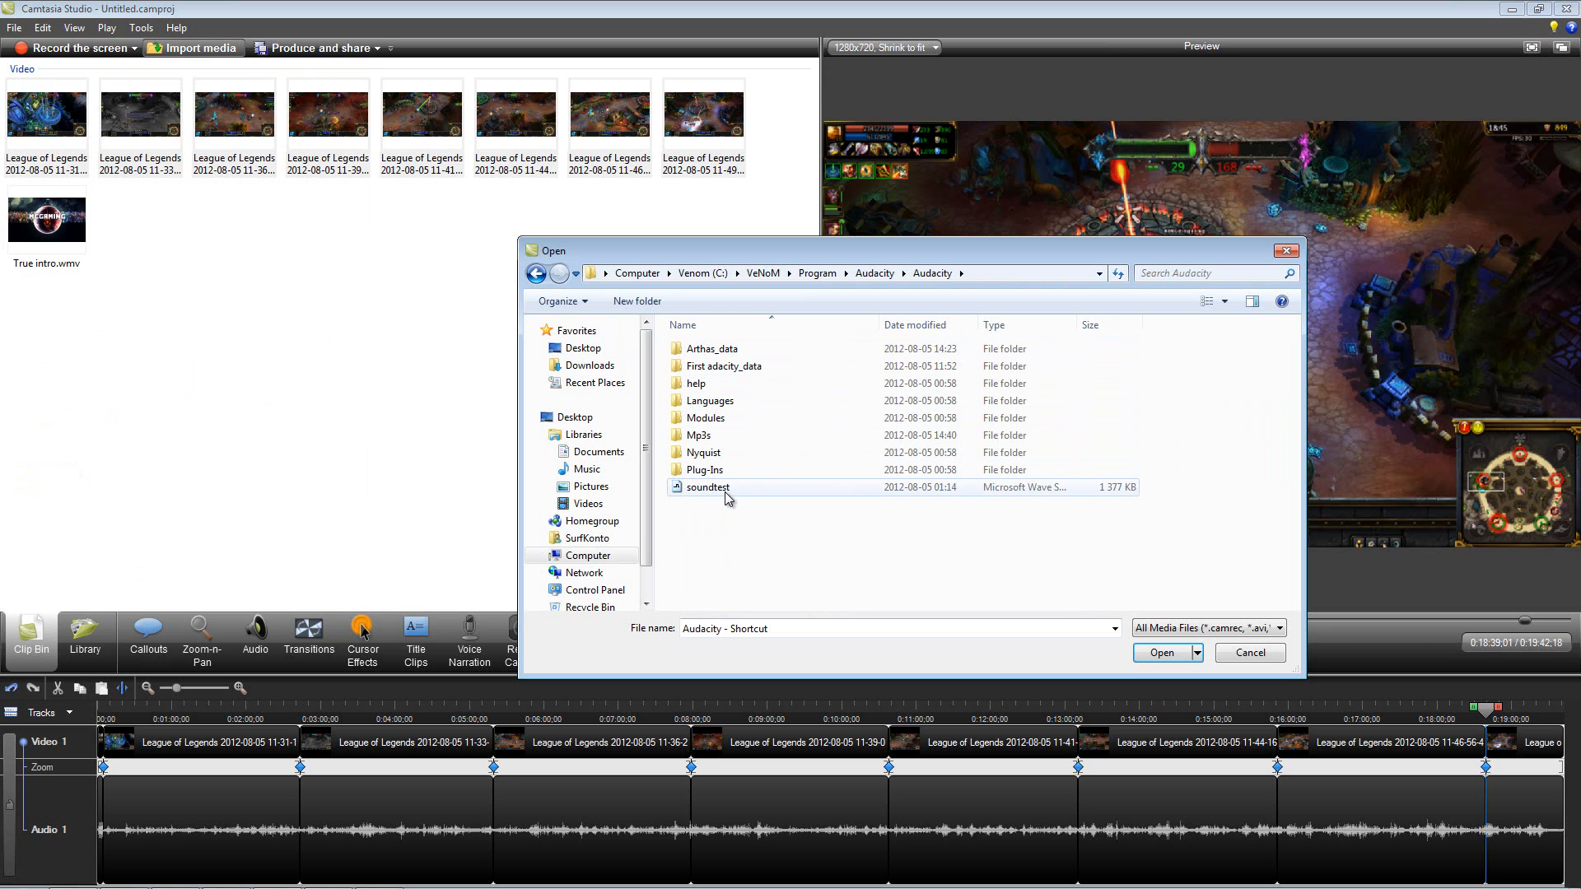
double_click(741, 435)
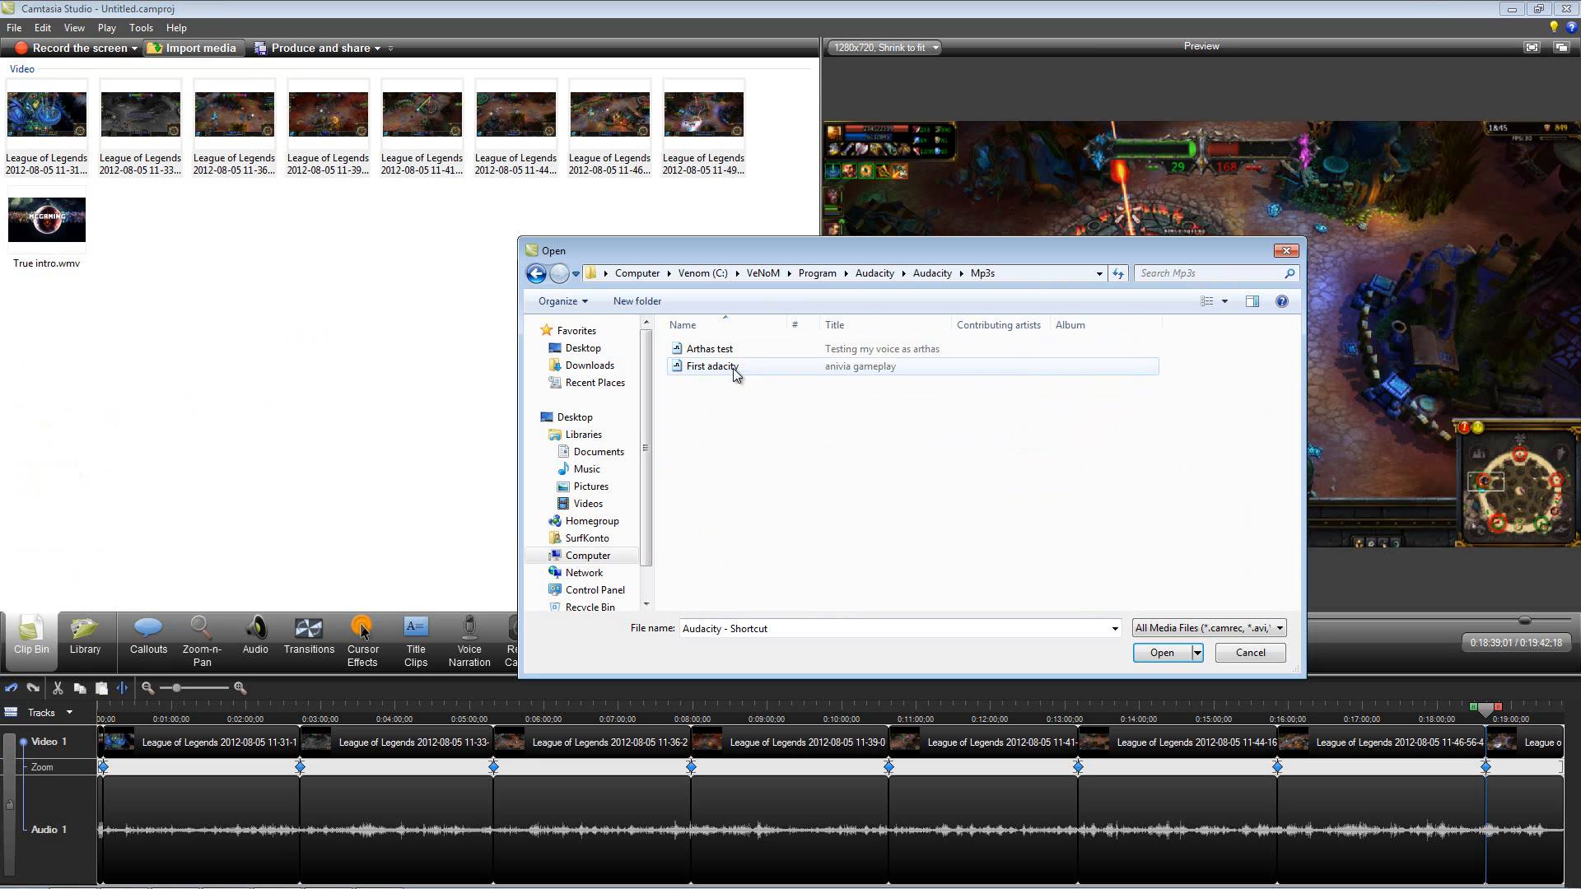
click(734, 370)
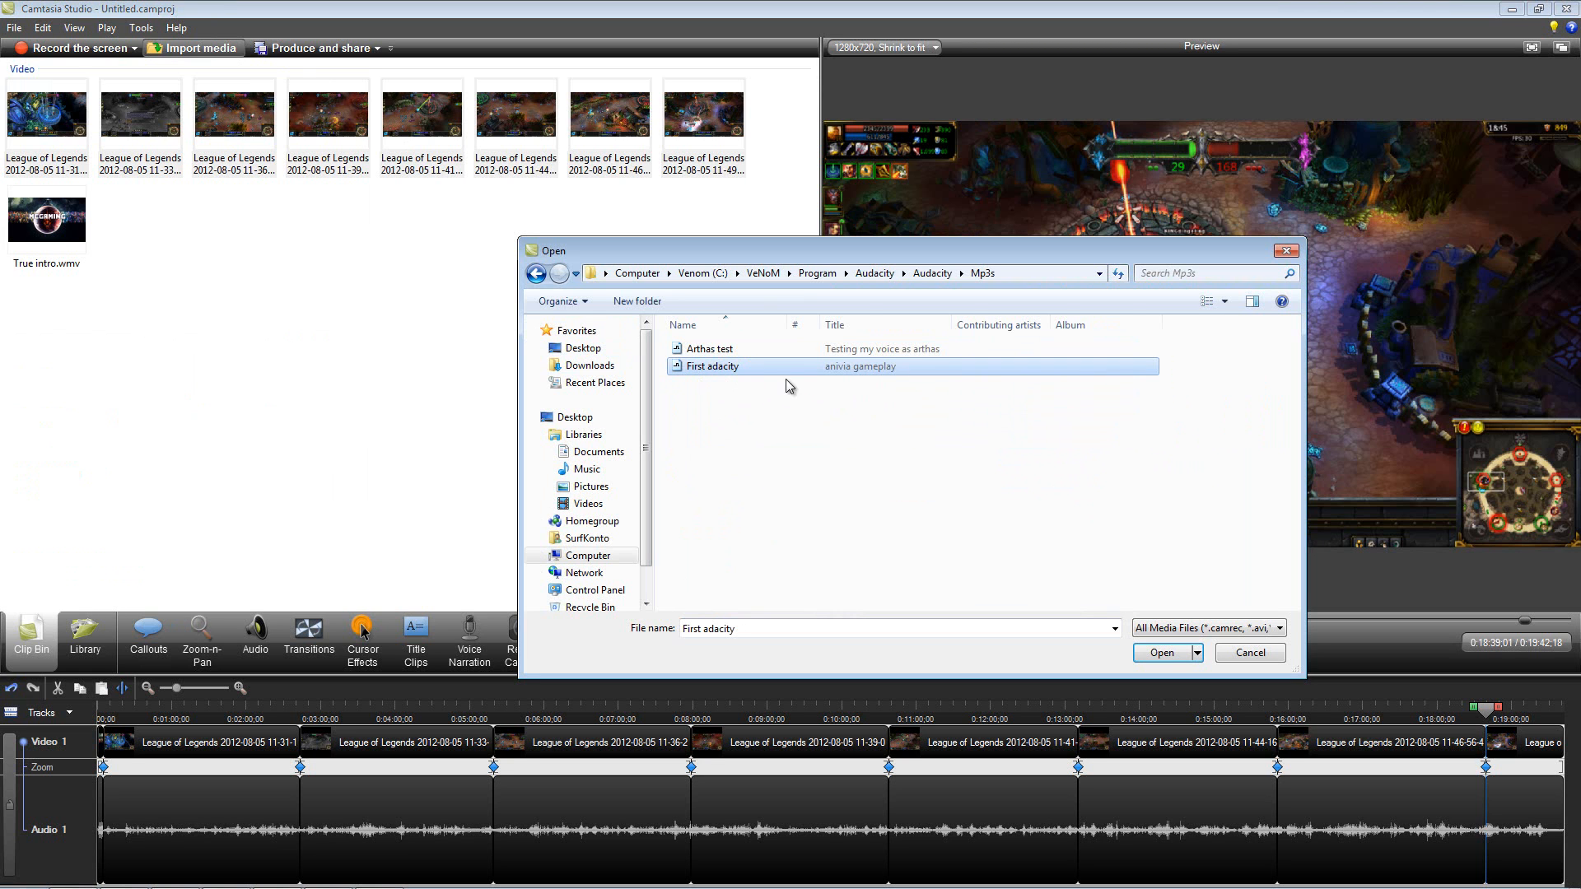
click(1161, 656)
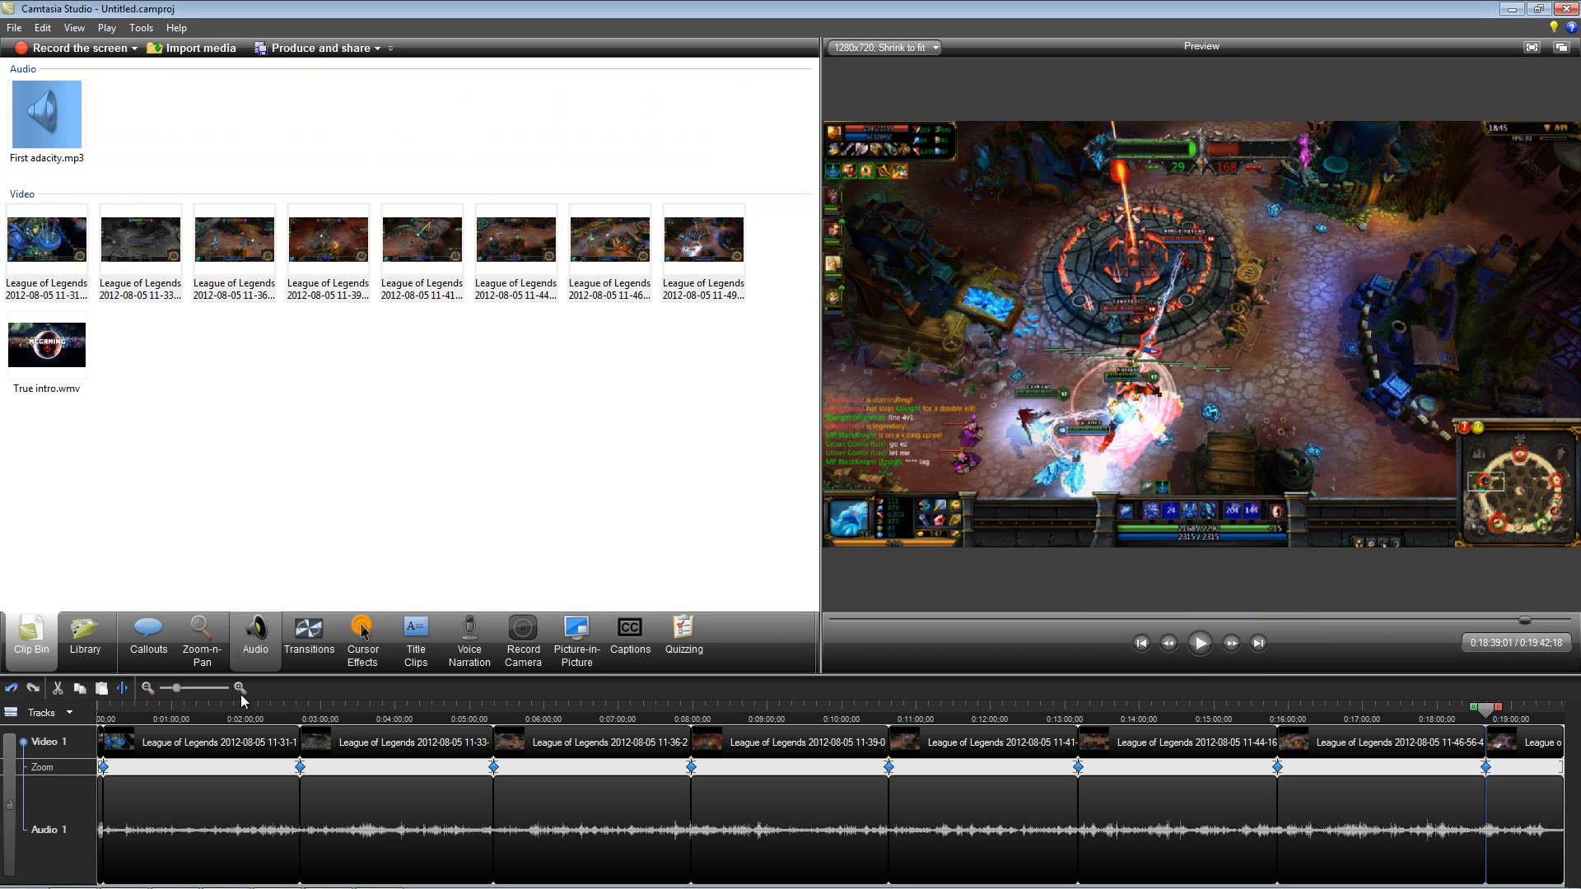
Step: Place First adacity.mp3 at the start of the timeline on the Audio 2 track and raise its volume level
click(838, 620)
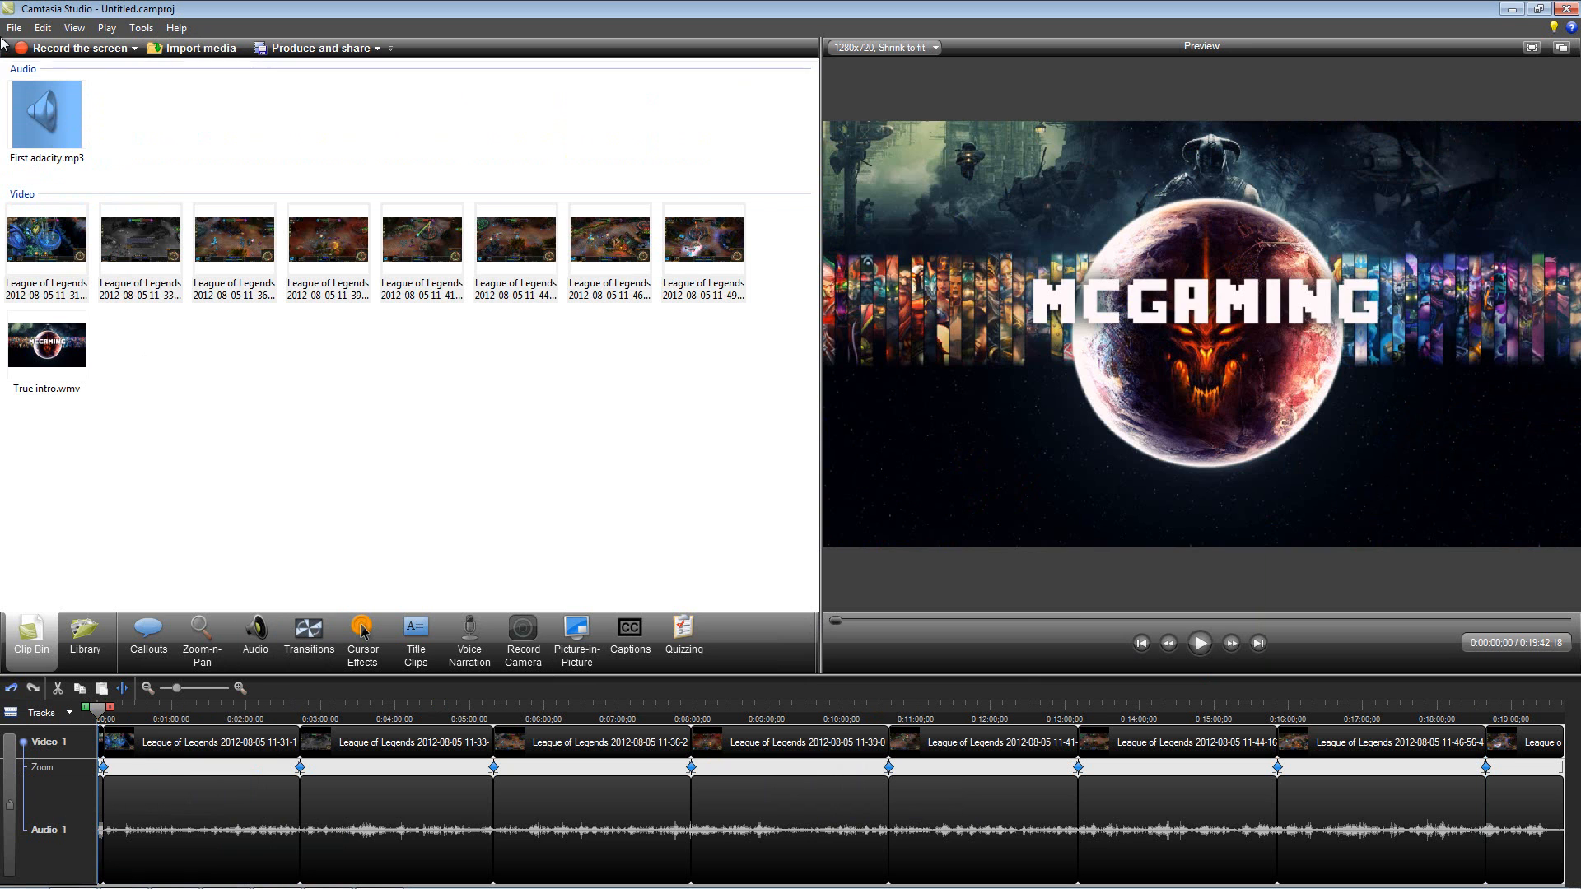
drag(42, 92, 100, 862)
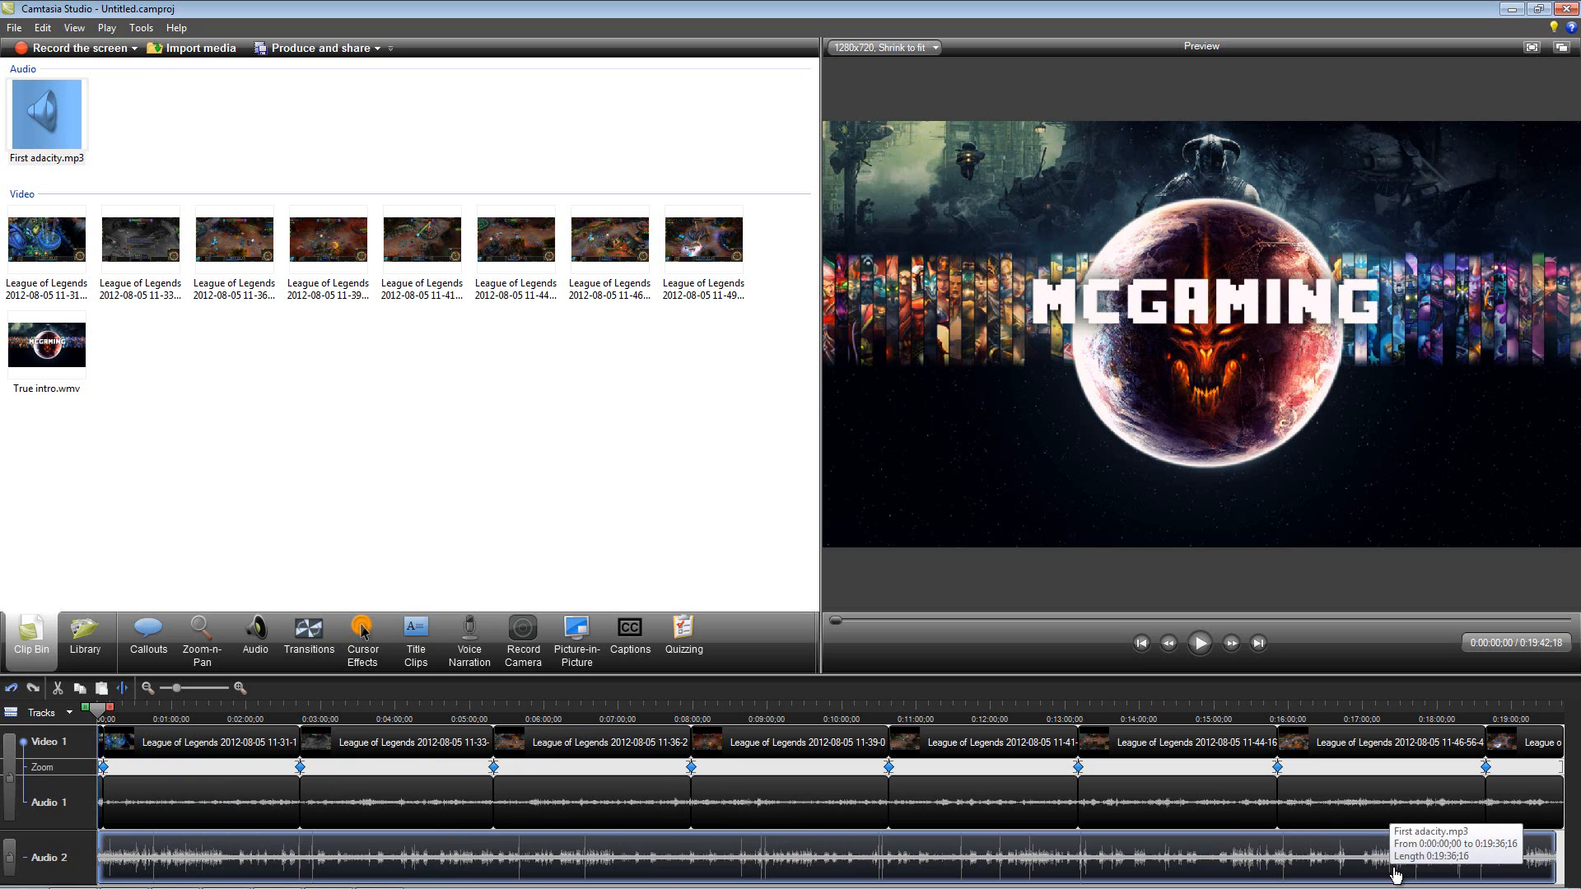
right_click(216, 856)
click(267, 837)
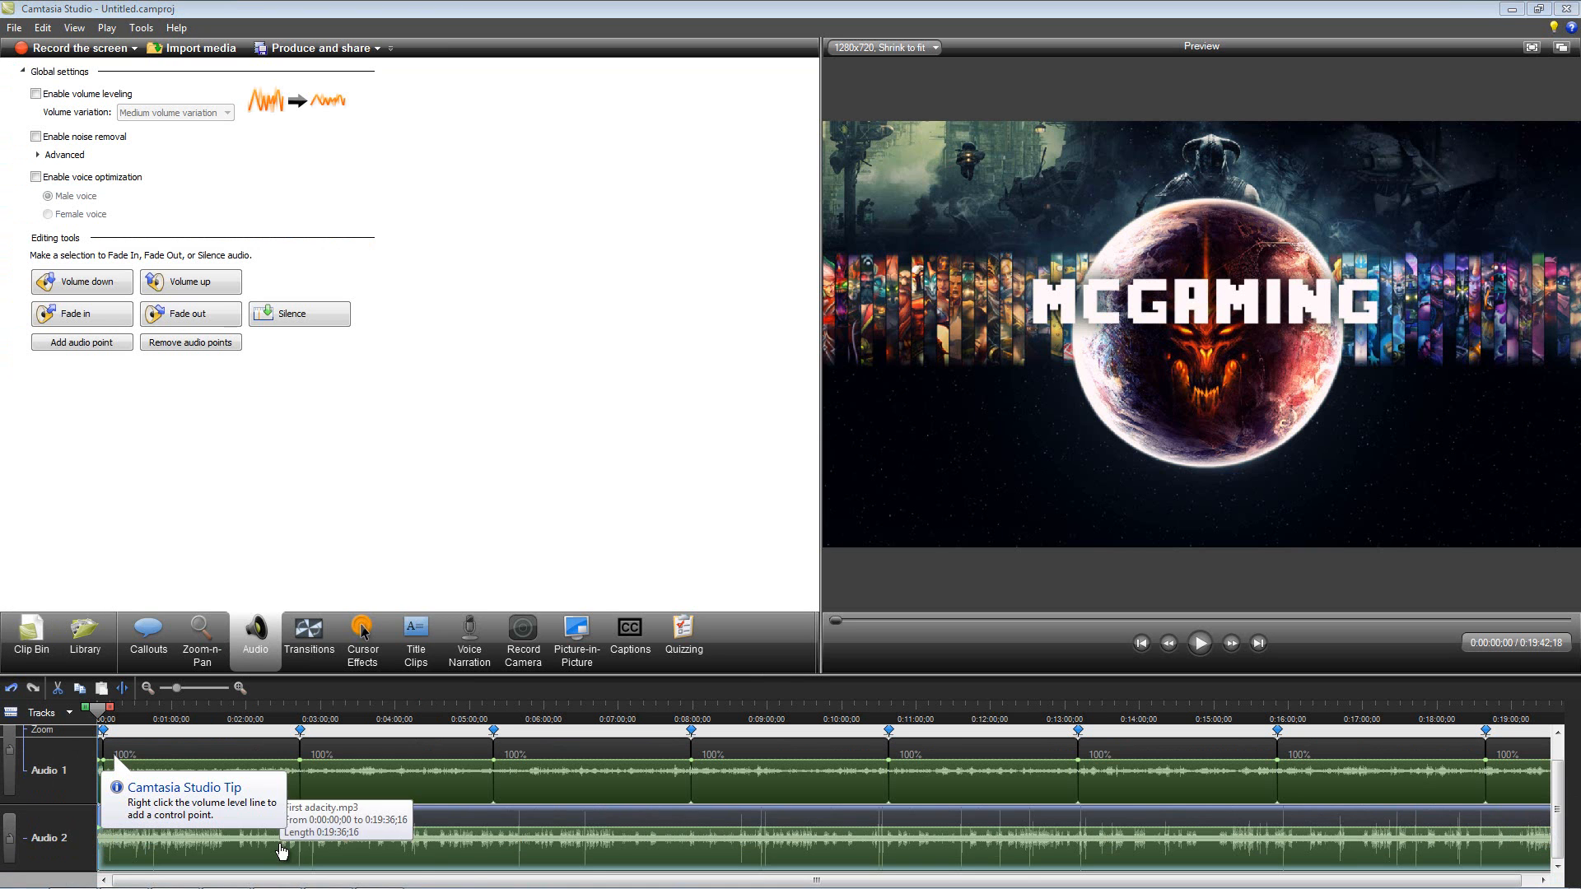
drag(461, 826, 460, 826)
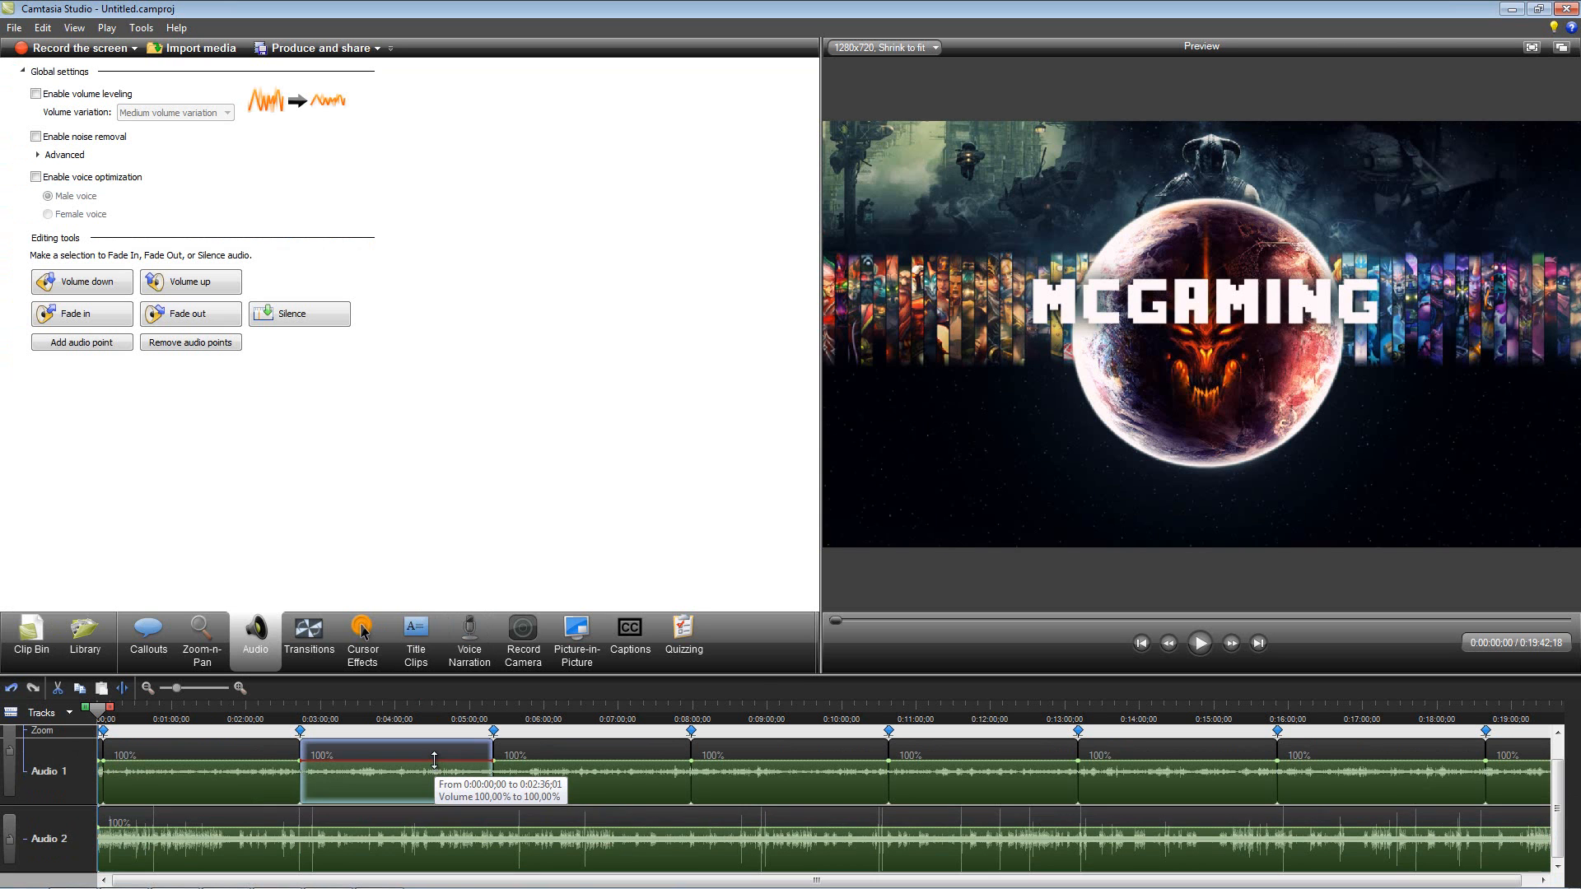
drag(243, 760, 244, 757)
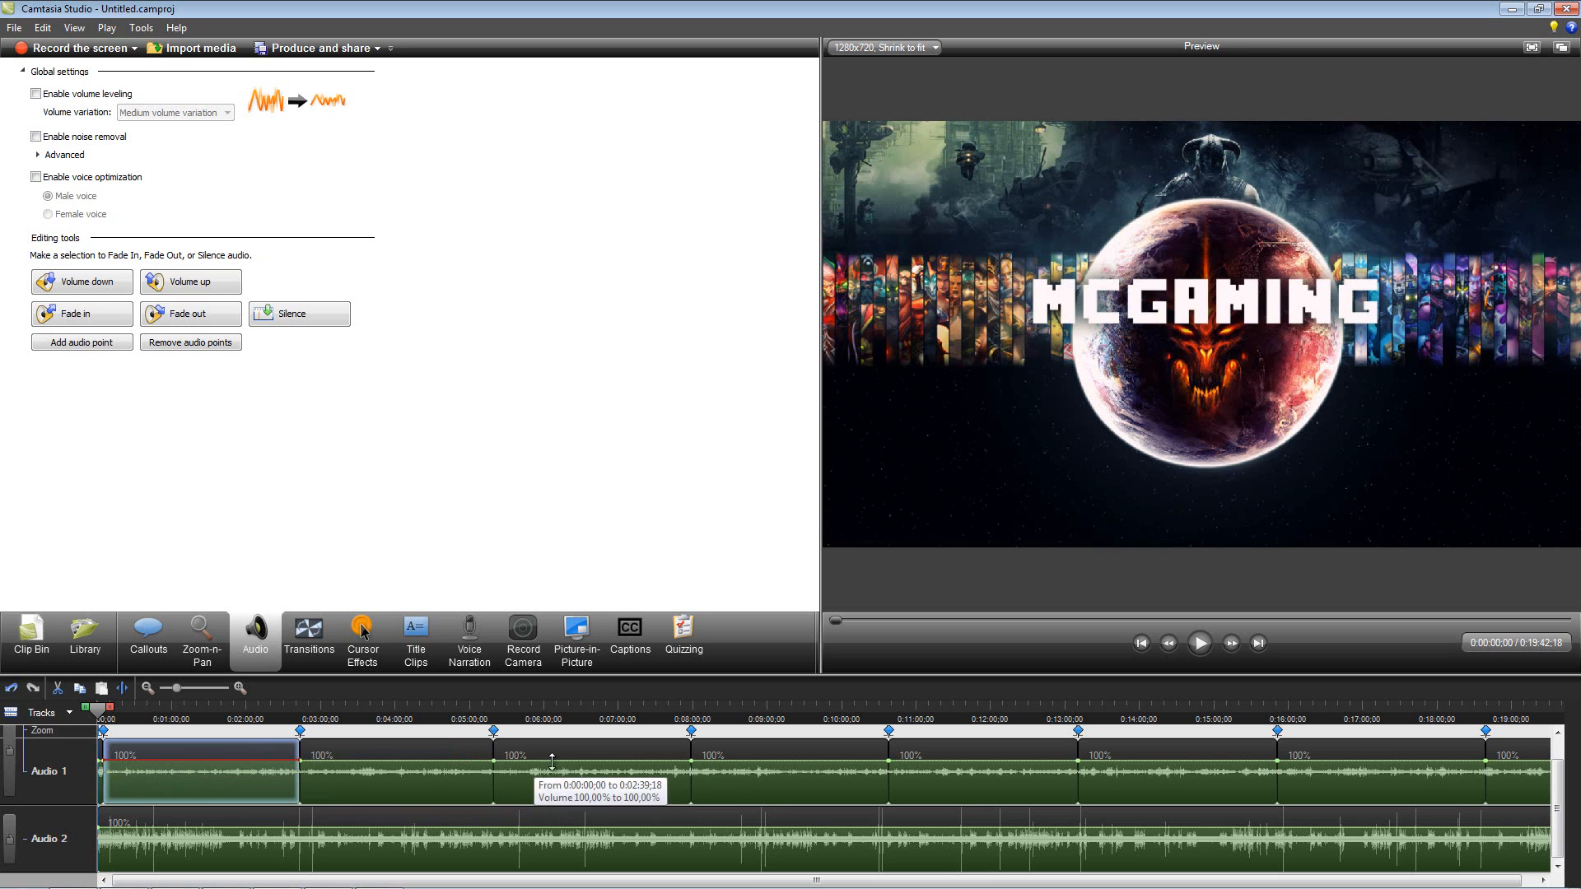
click(414, 830)
drag(413, 830, 413, 819)
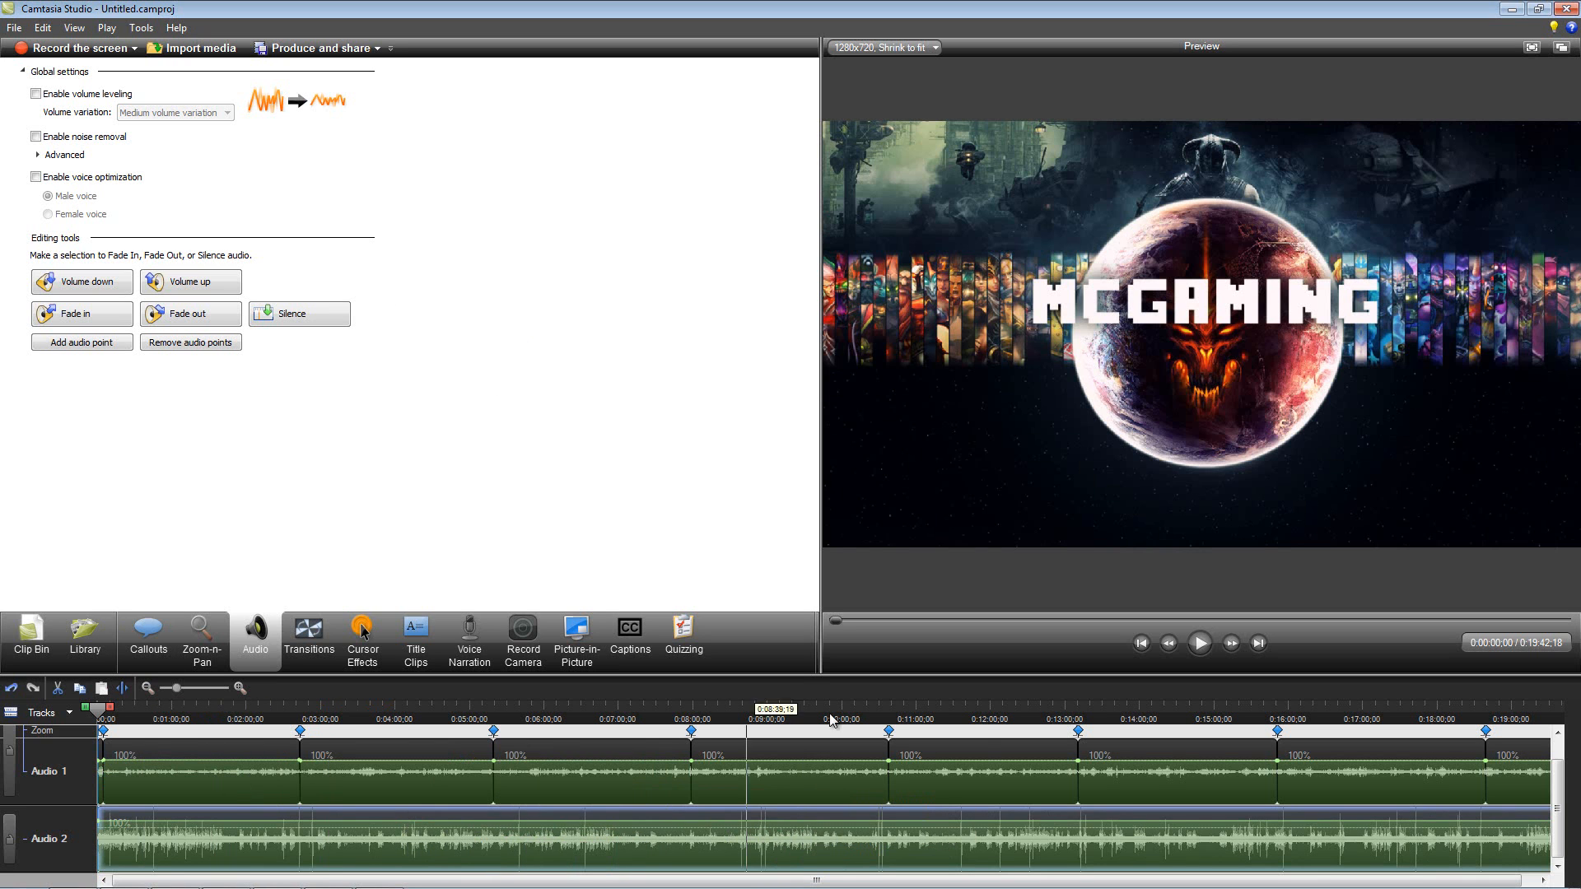
Step: Add a Fade through black transition between True intro.wmv and the first League of Legends clip
drag(150, 705, 101, 715)
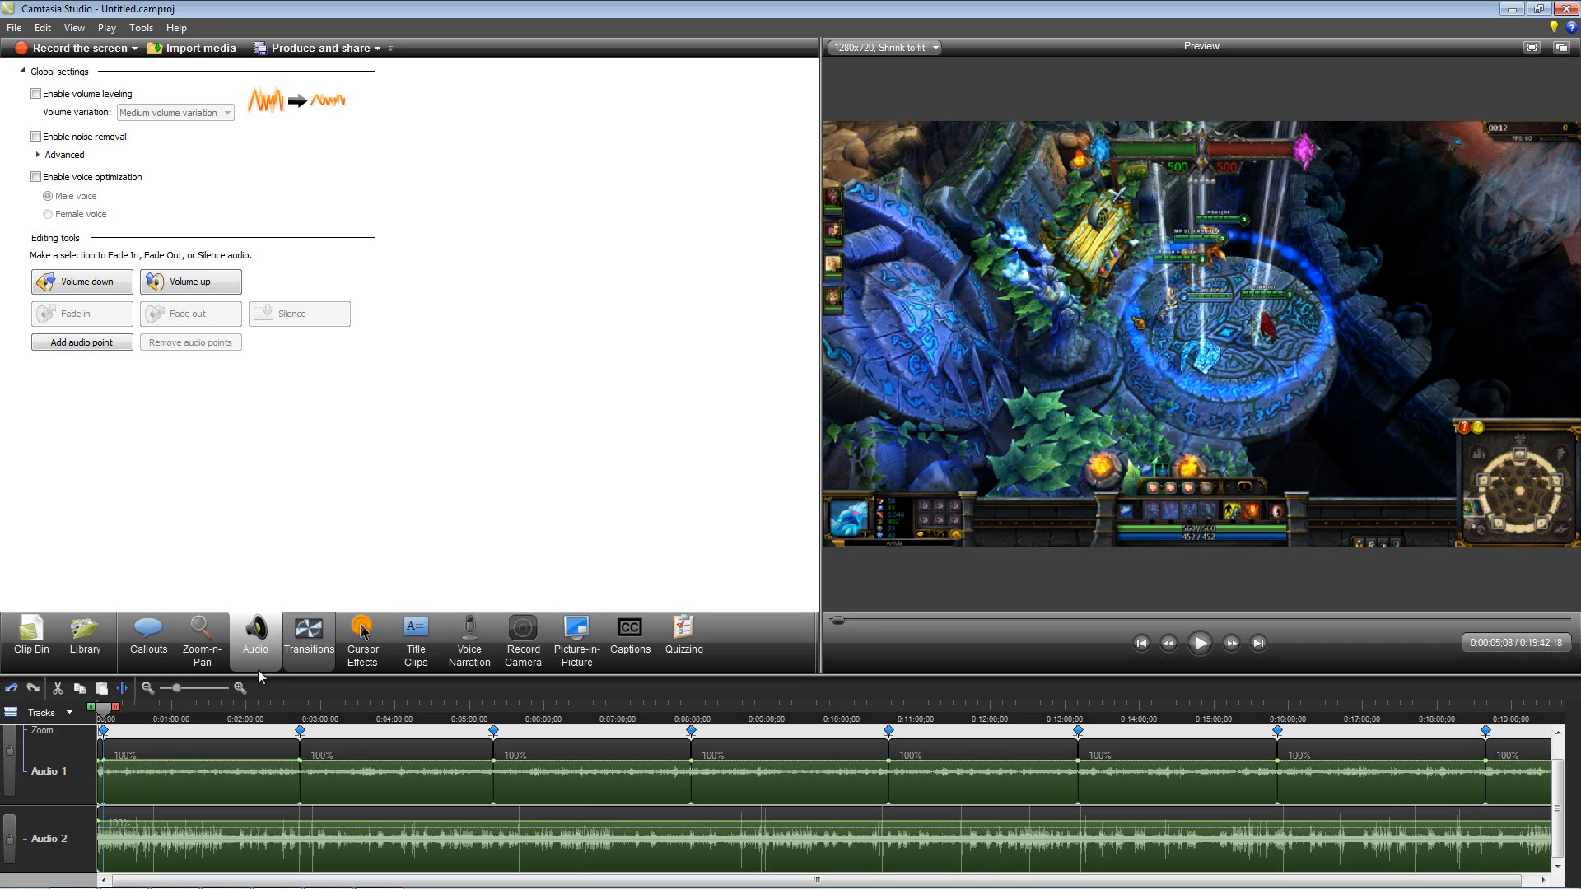
click(321, 631)
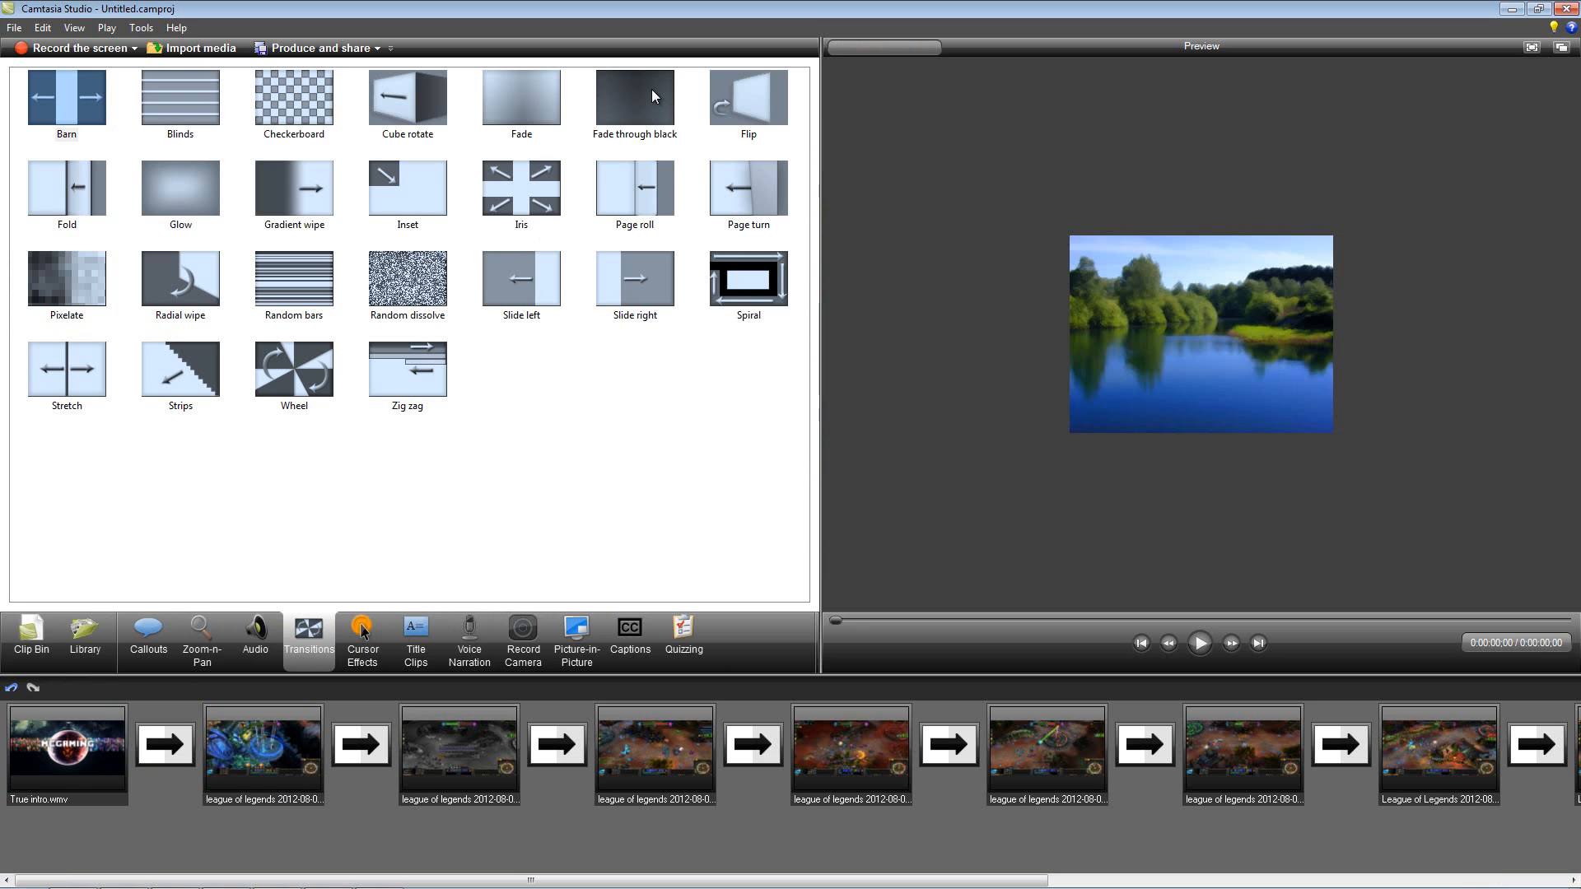
drag(651, 96, 250, 772)
drag(231, 730, 170, 749)
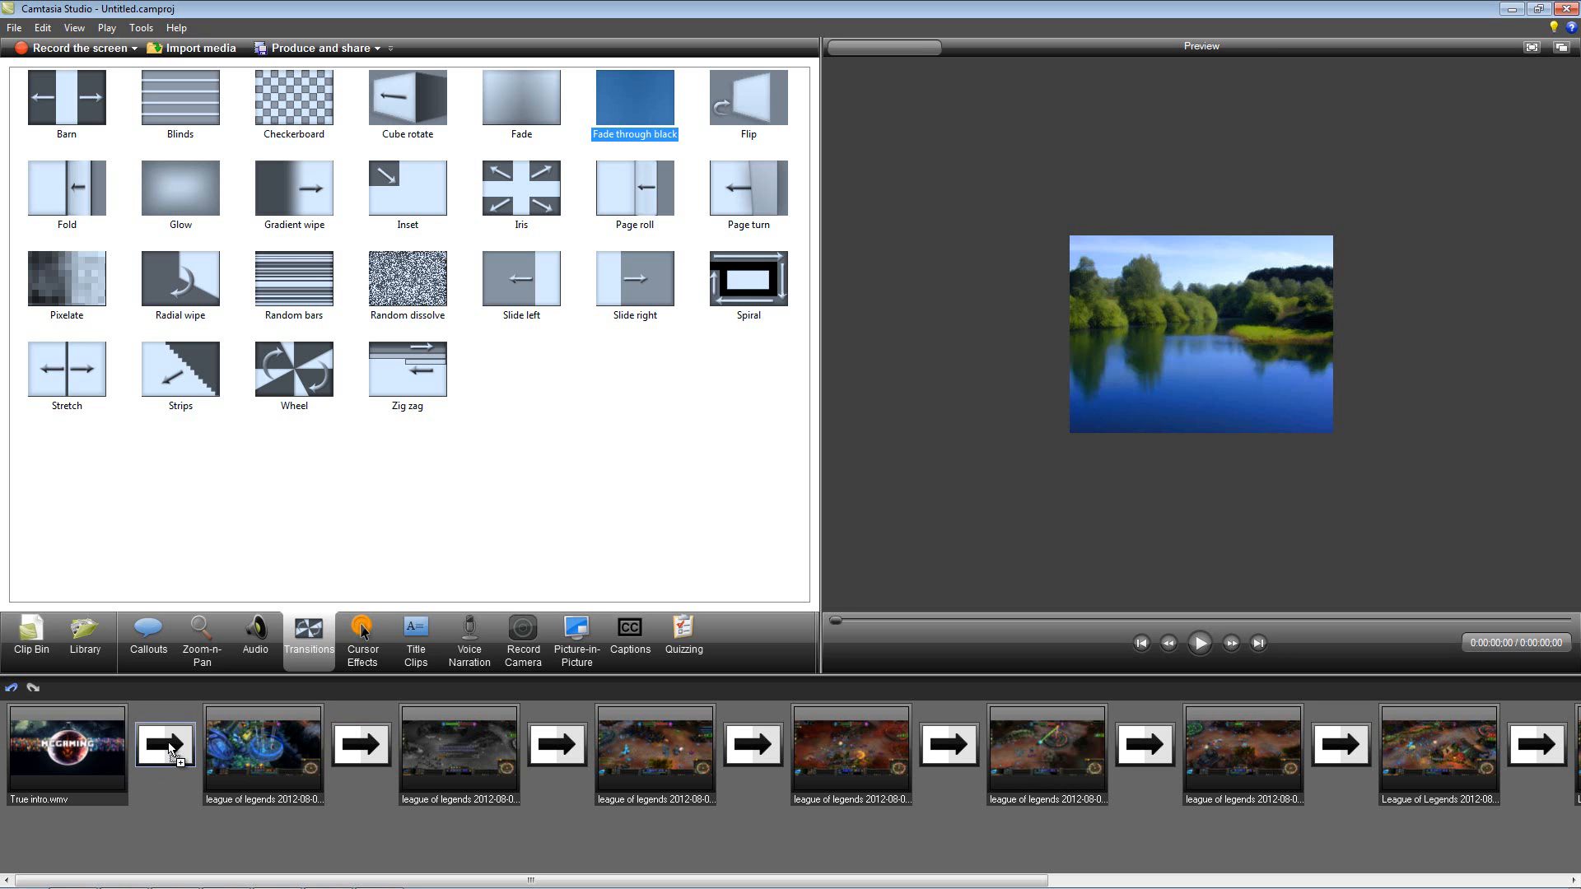
drag(171, 748, 168, 742)
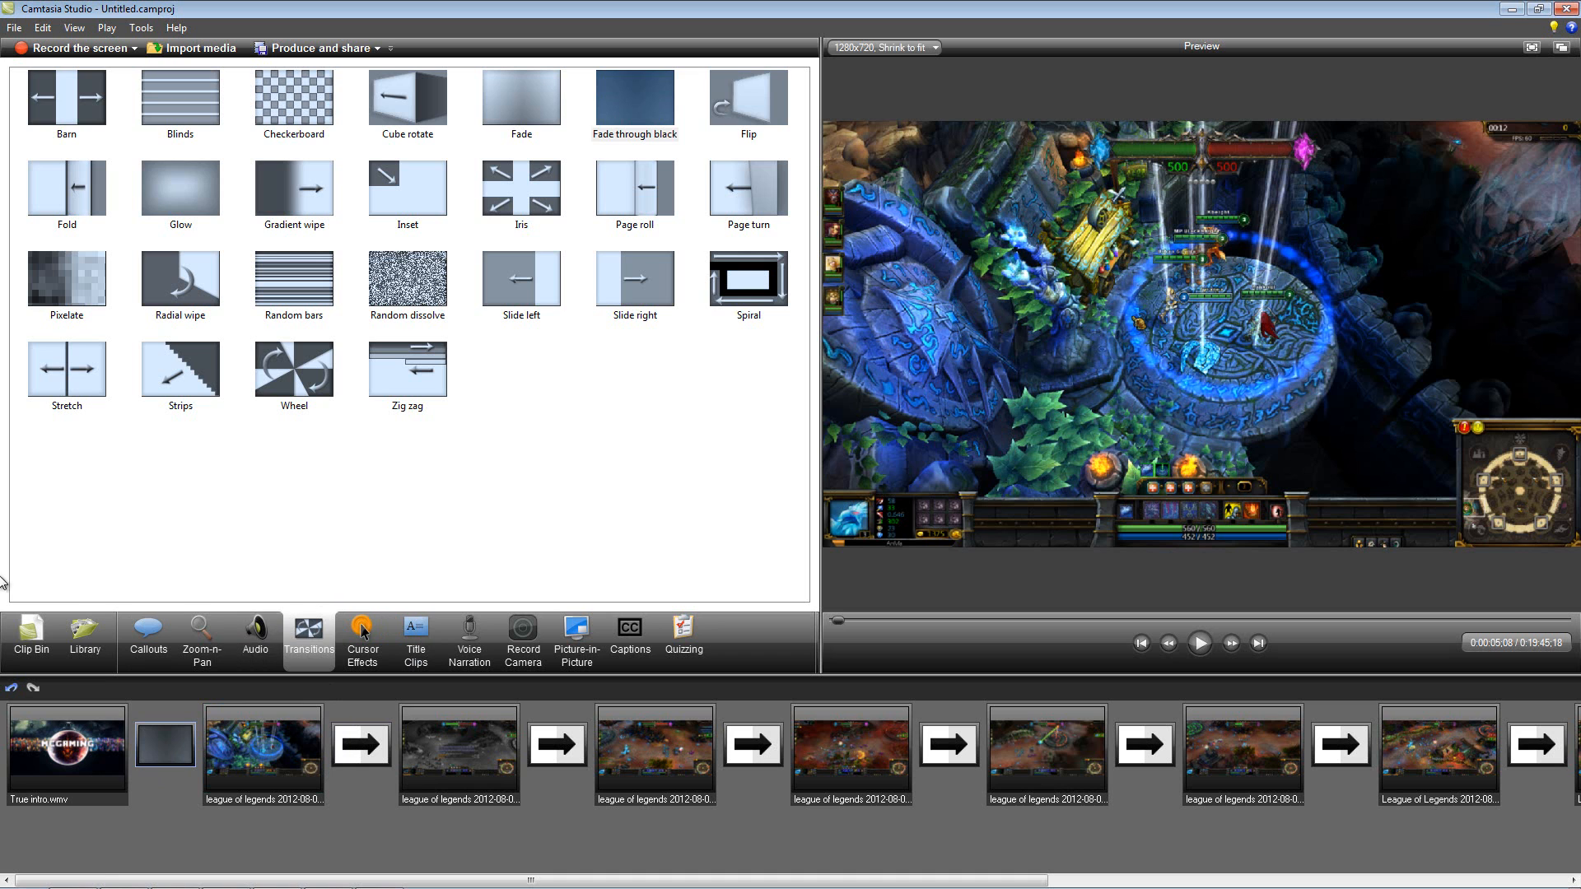
Step: Move the first League of Legends clip and the Audio 2 recording earlier on the timeline to close the gaps after the intro
click(87, 635)
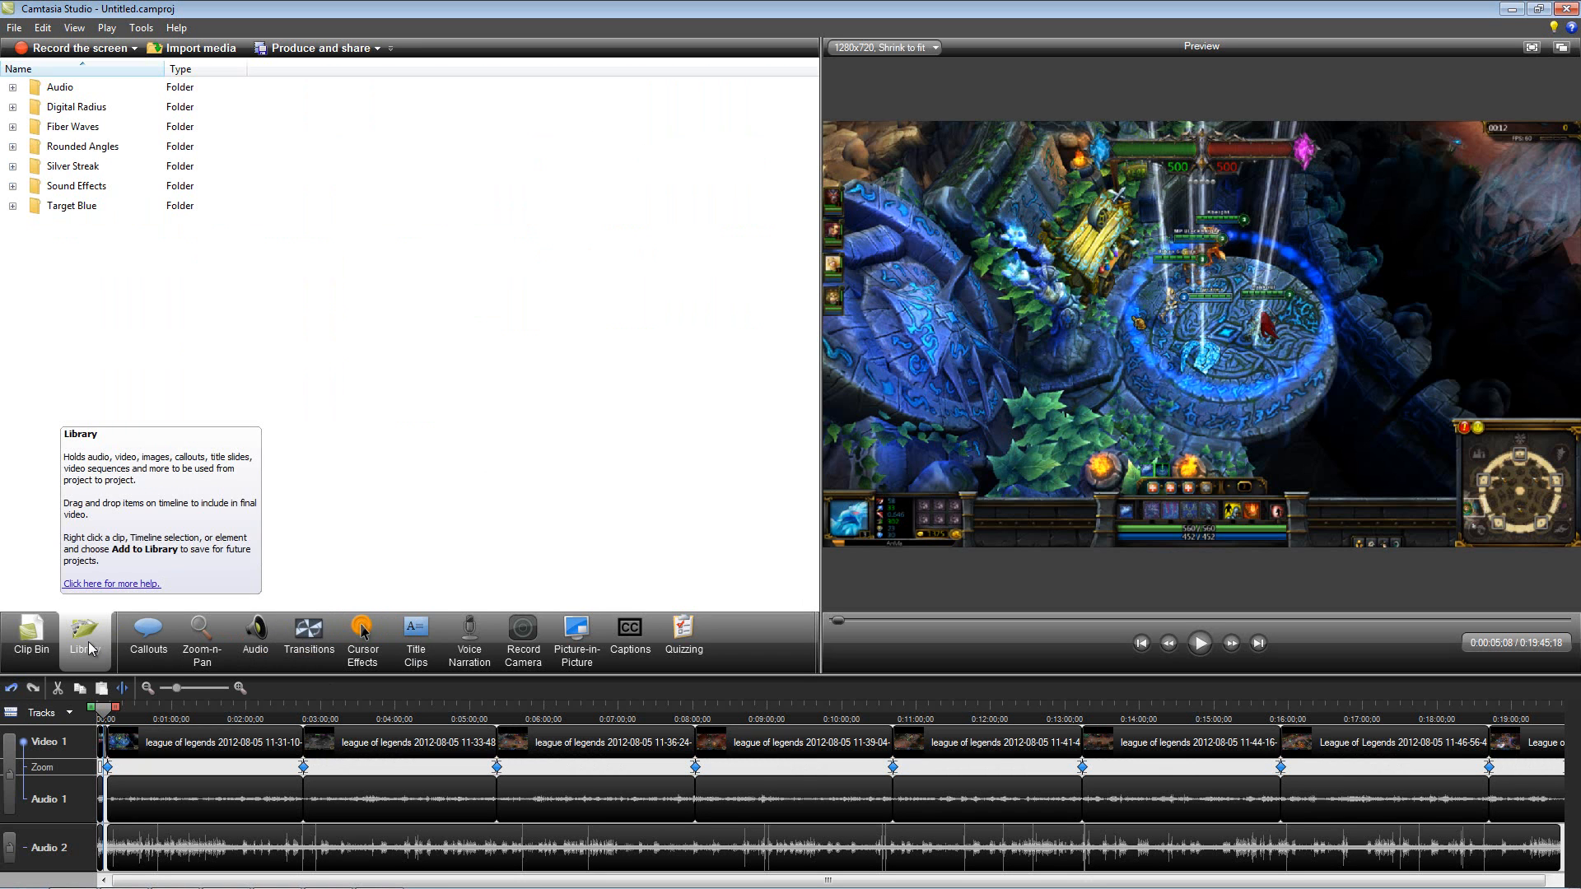
click(31, 634)
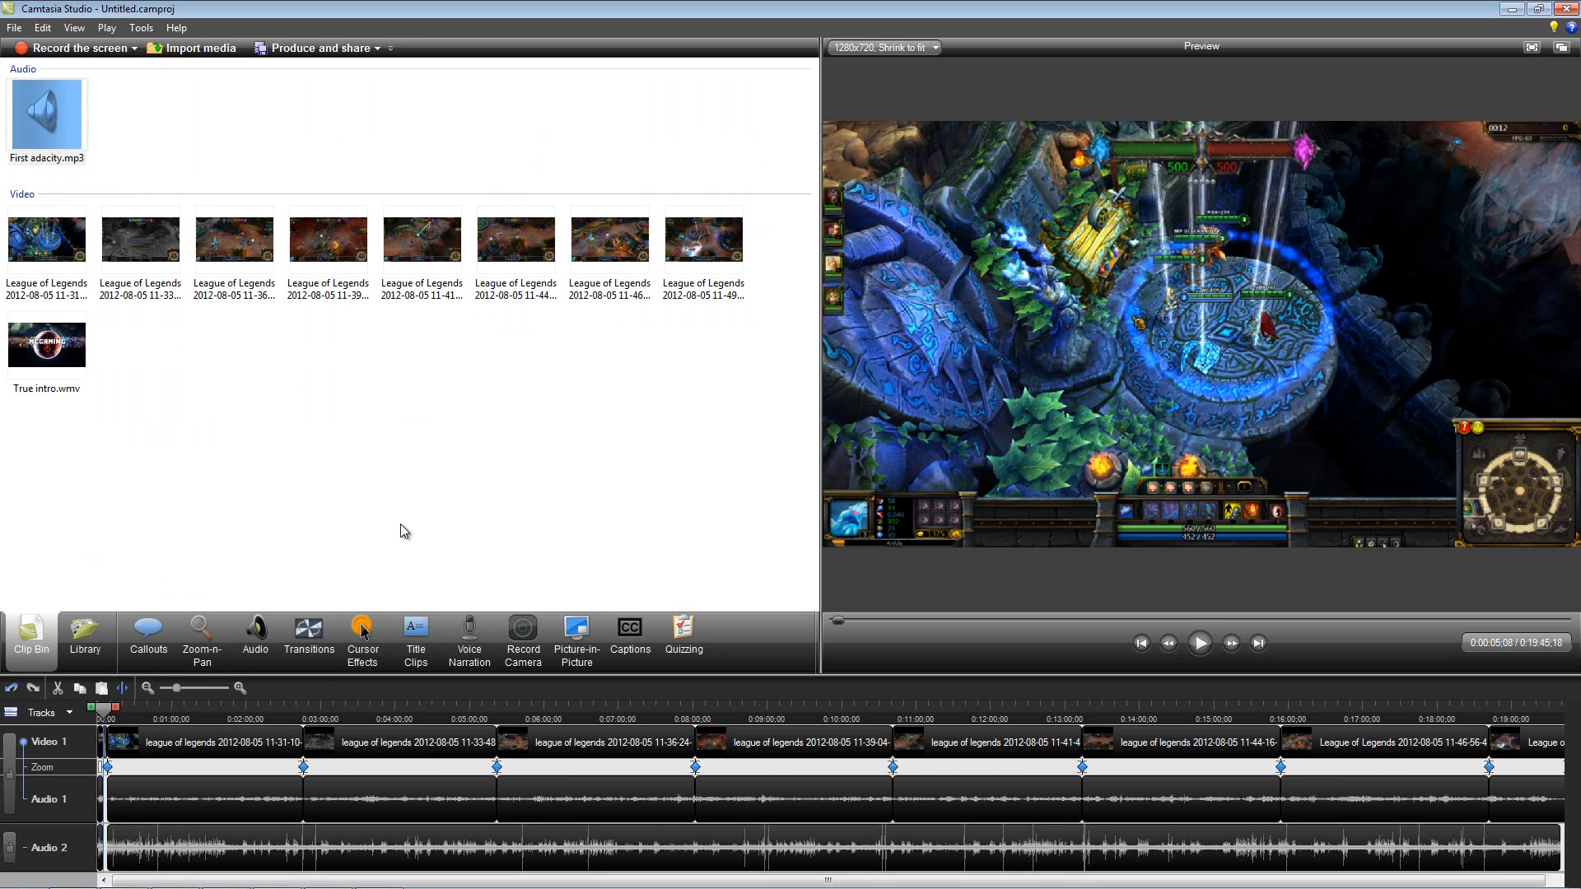
click(134, 800)
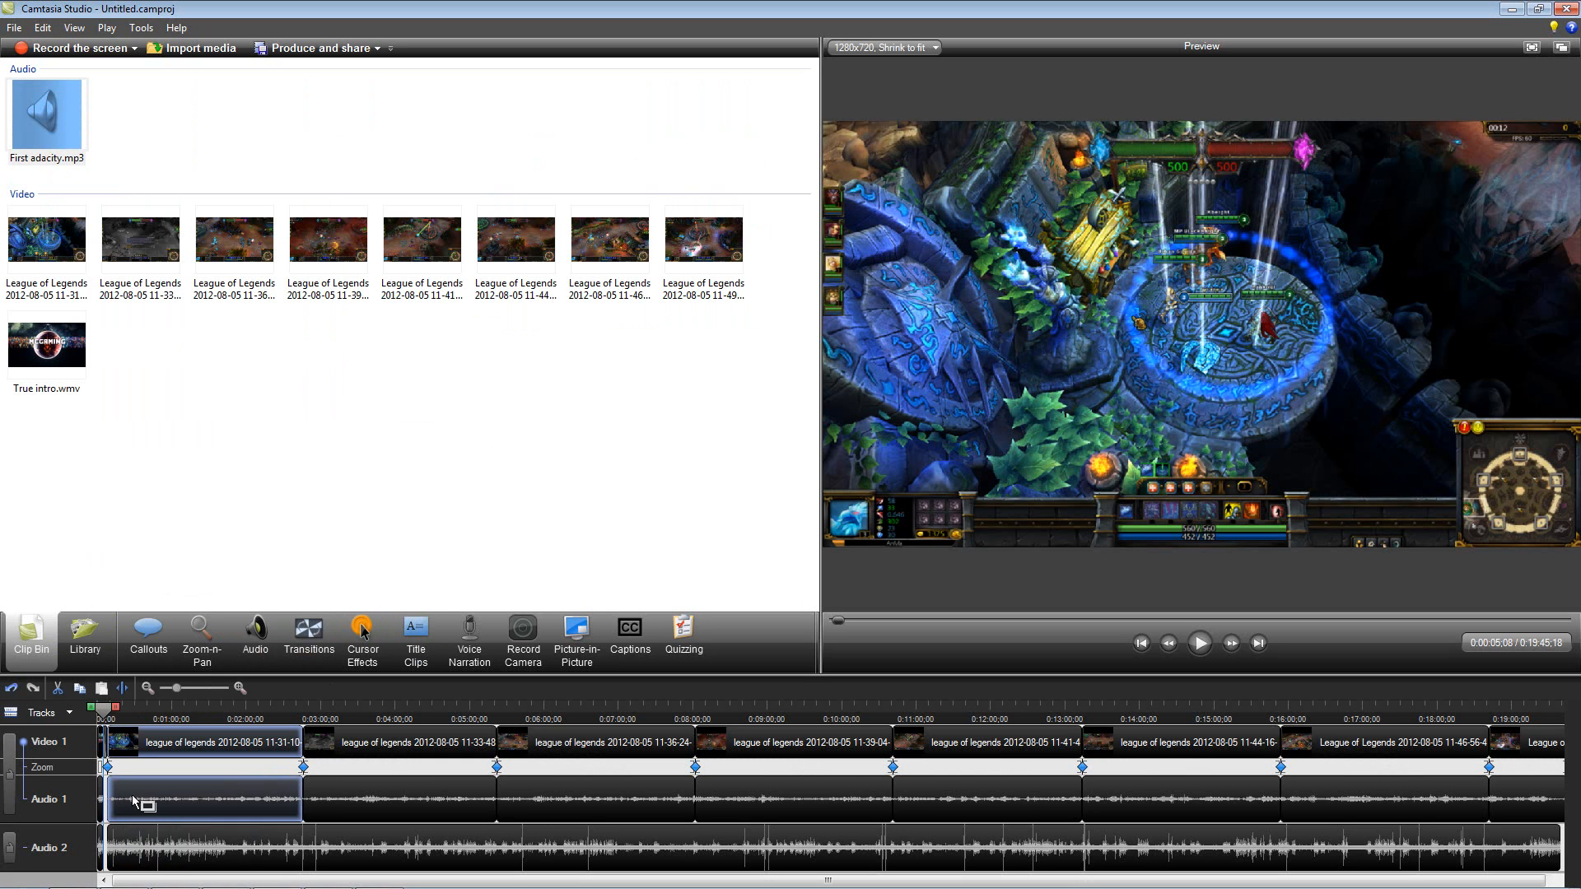
click(172, 844)
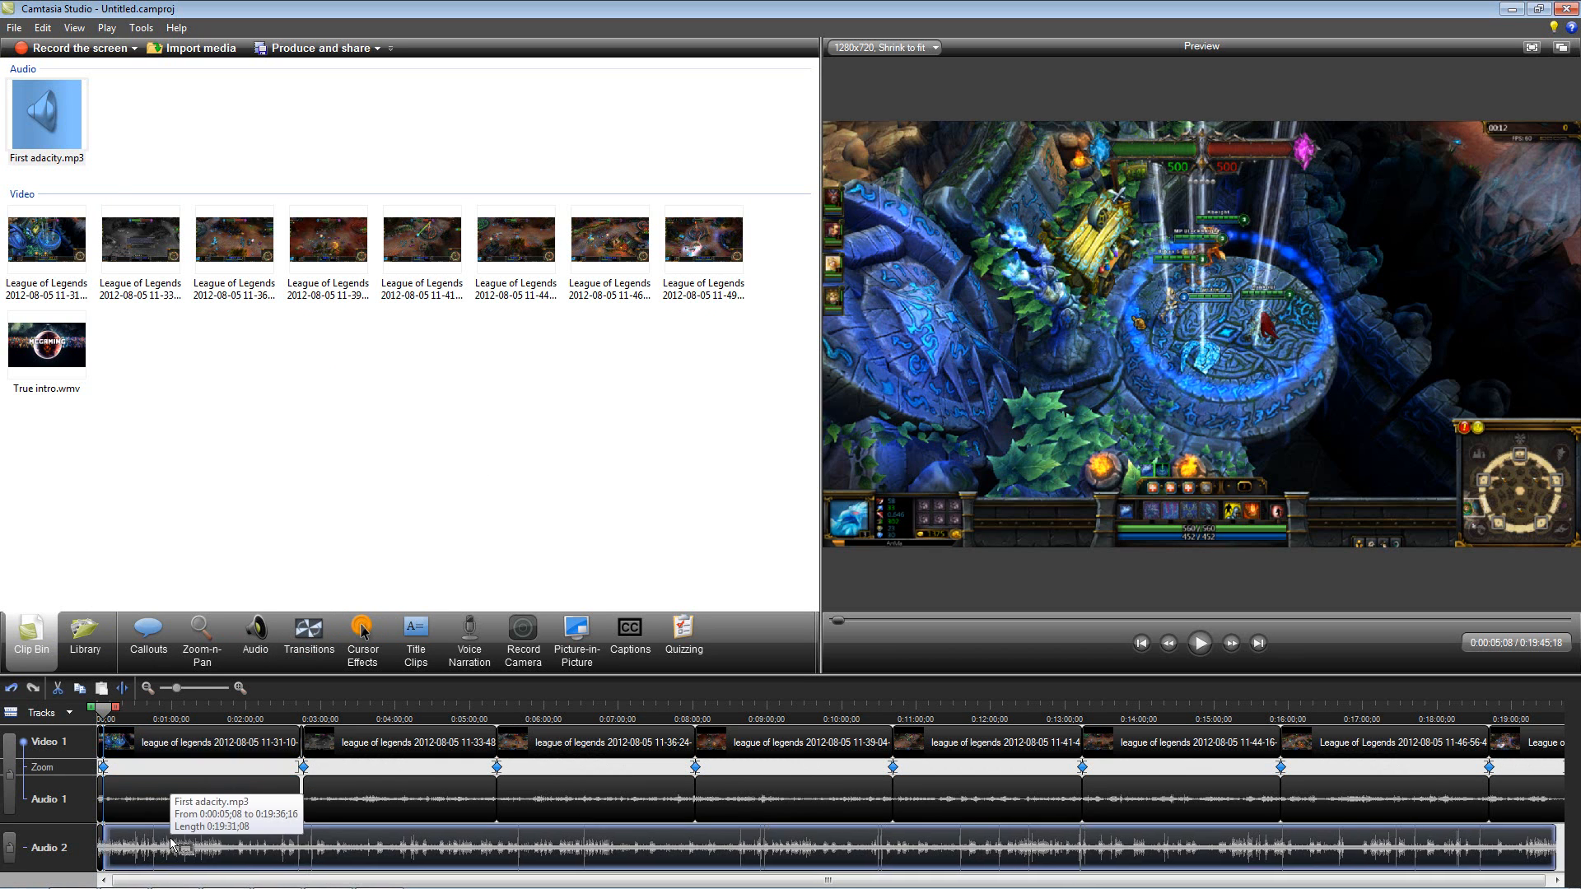
Step: Move the second through eighth League of Legends clips earlier so each directly follows the preceding clip
click(371, 801)
click(579, 801)
drag(578, 800, 573, 802)
drag(757, 797, 739, 797)
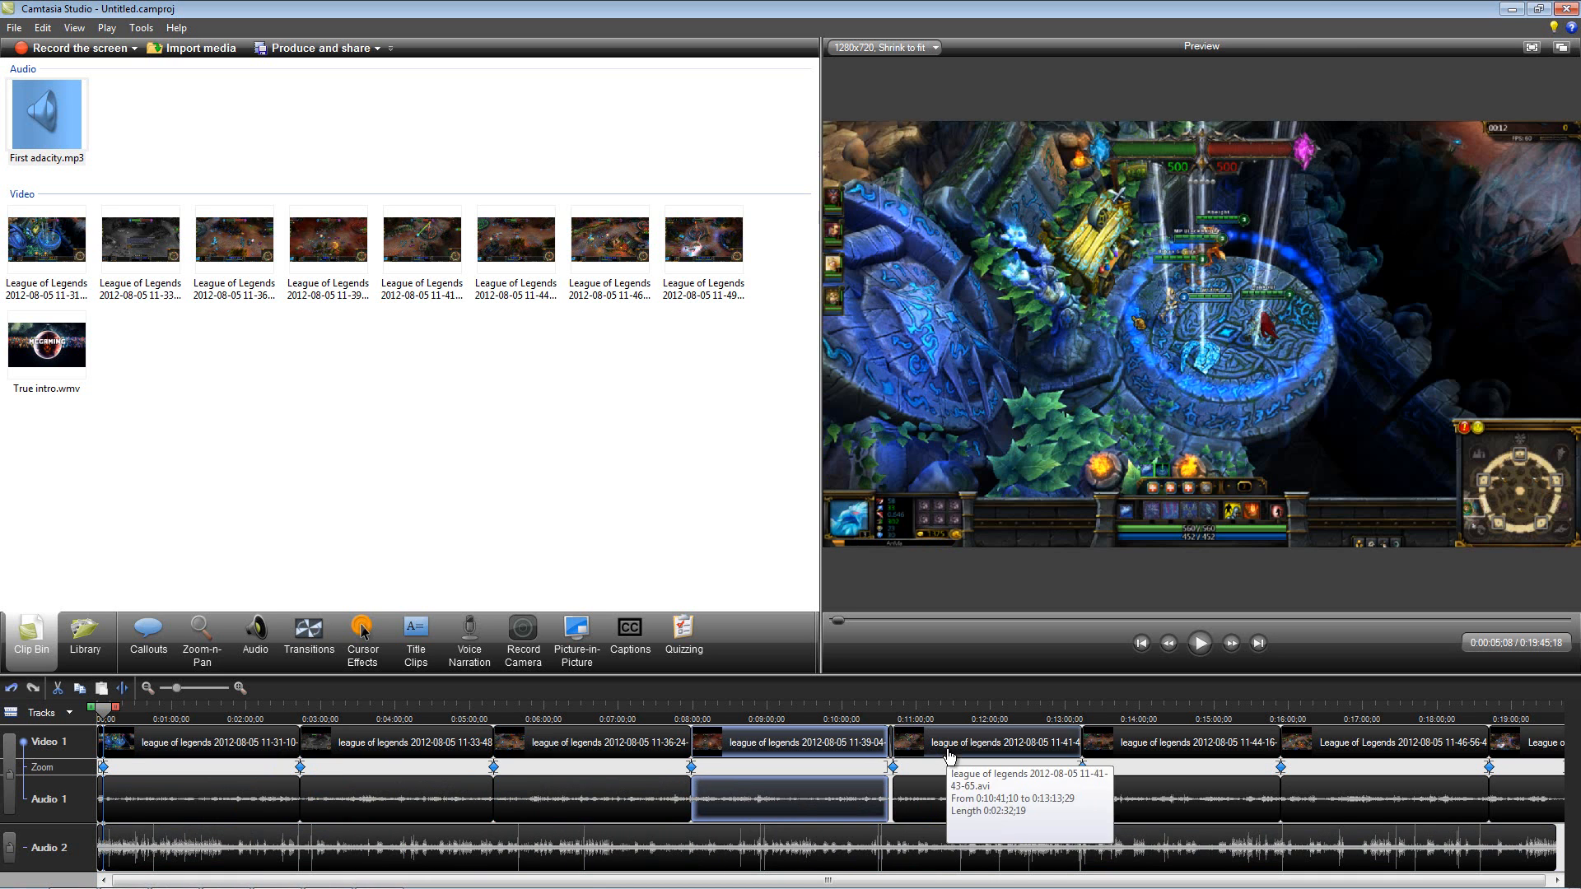
drag(960, 804, 953, 808)
drag(1145, 811, 1138, 813)
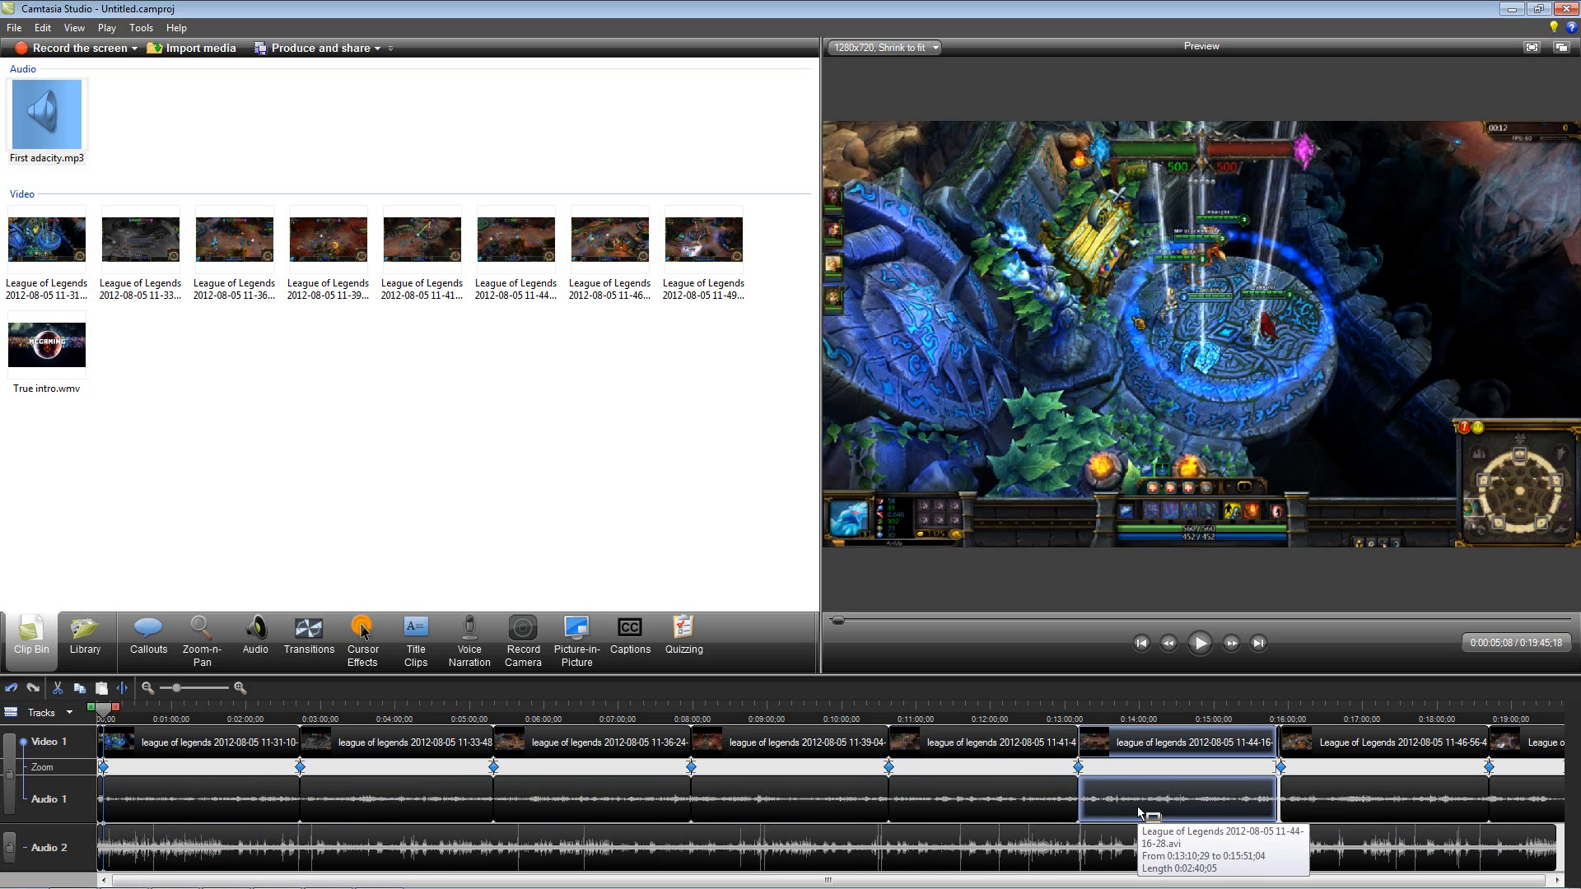
drag(1316, 809, 1313, 809)
drag(1522, 800, 1519, 801)
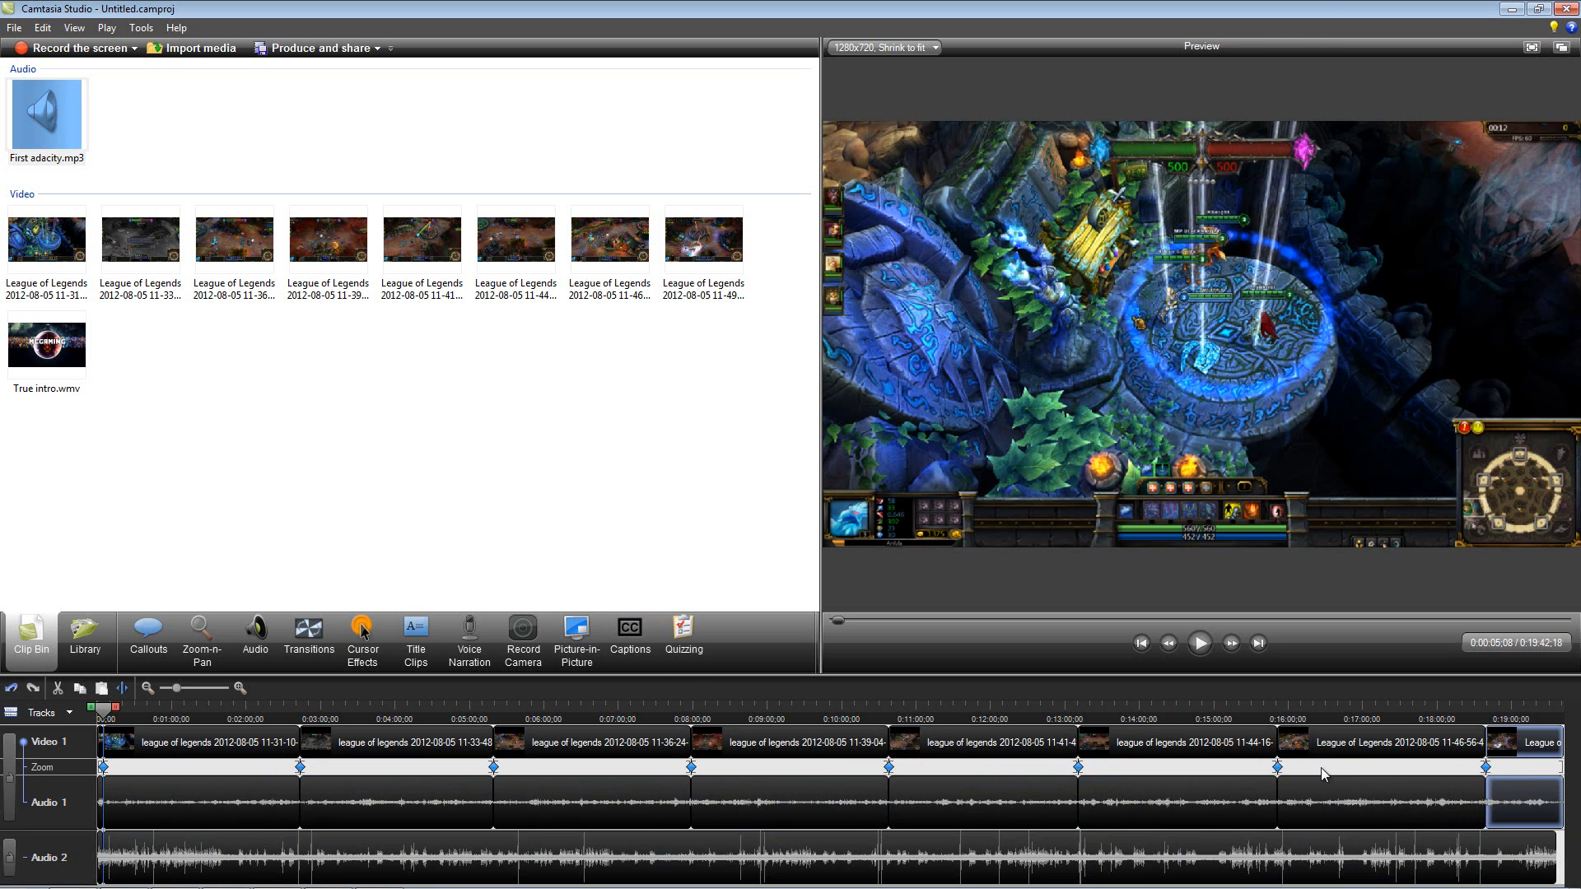
Step: Edit the Web production preset, renaming it HD1080 2x and choosing WMV - Windows Media video as the file format
click(119, 857)
click(315, 49)
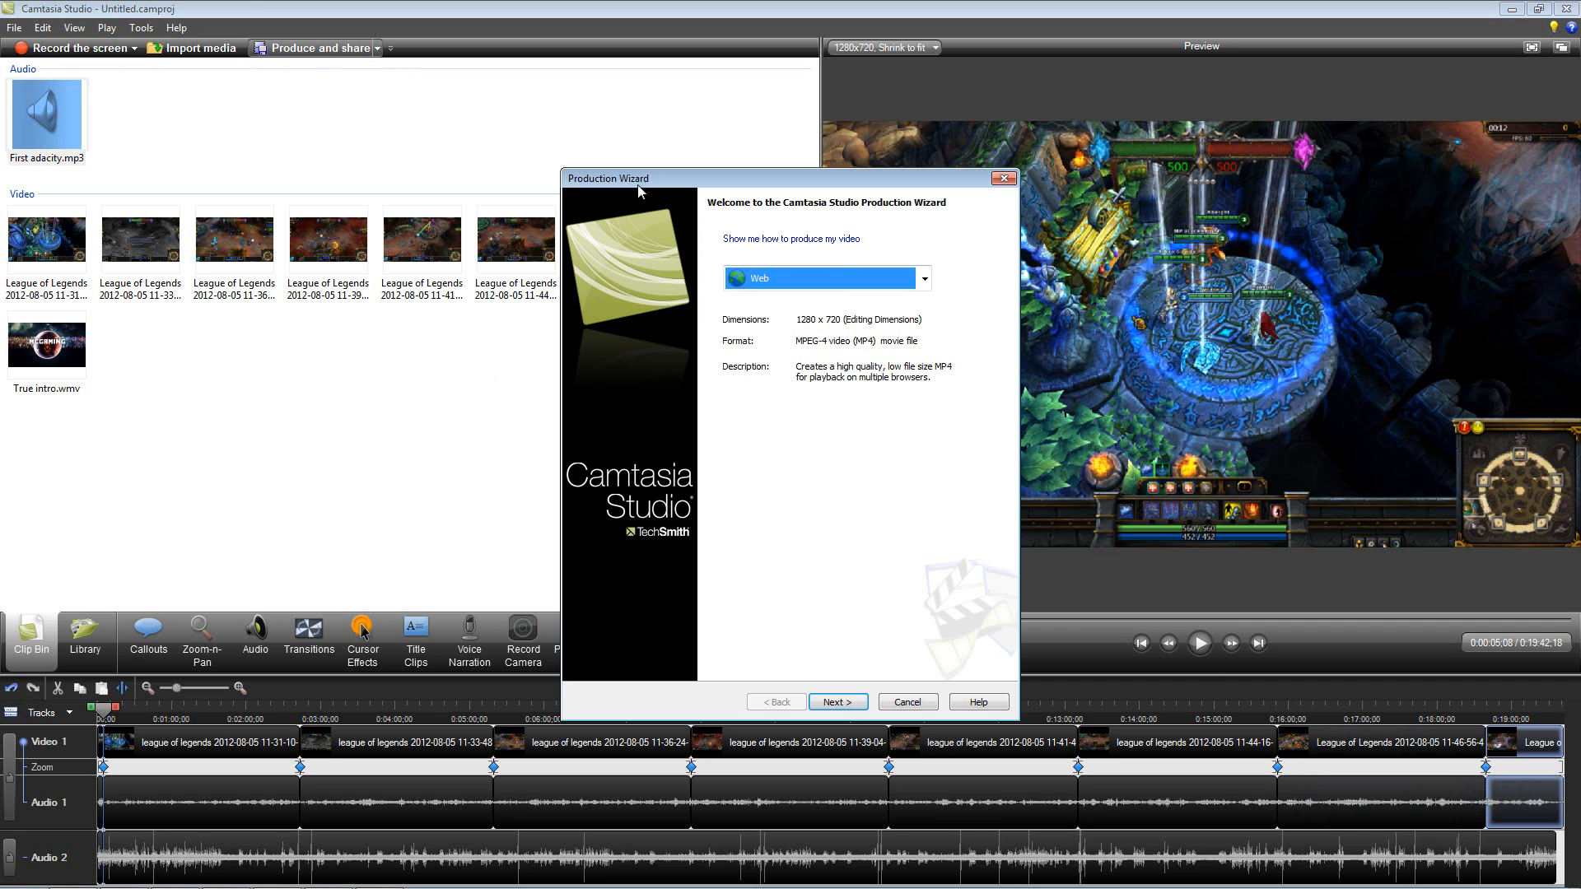
click(923, 278)
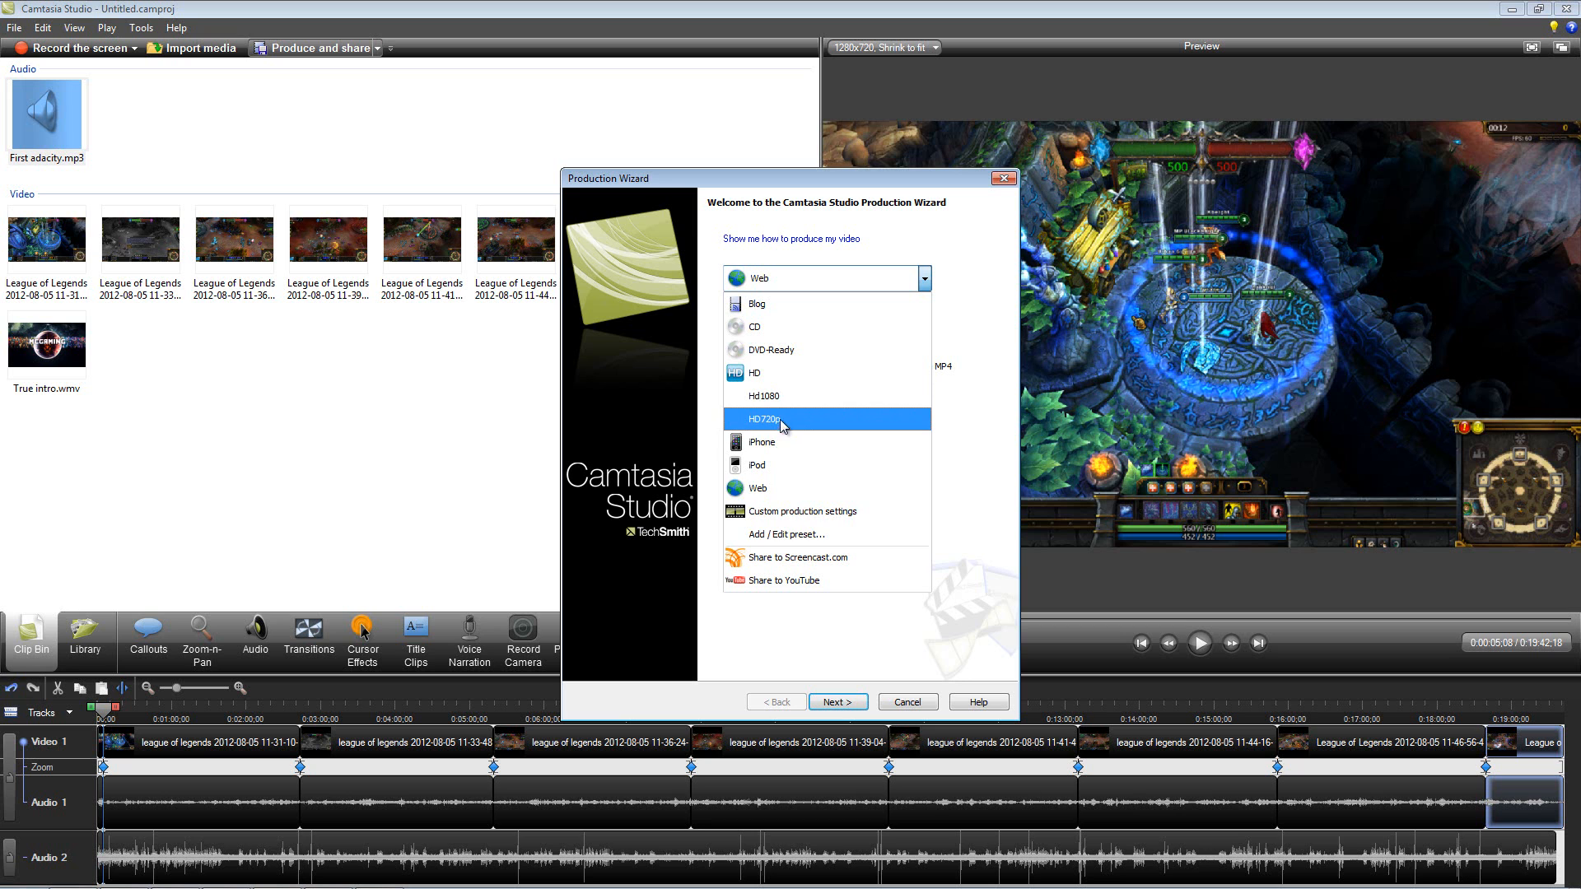
click(835, 538)
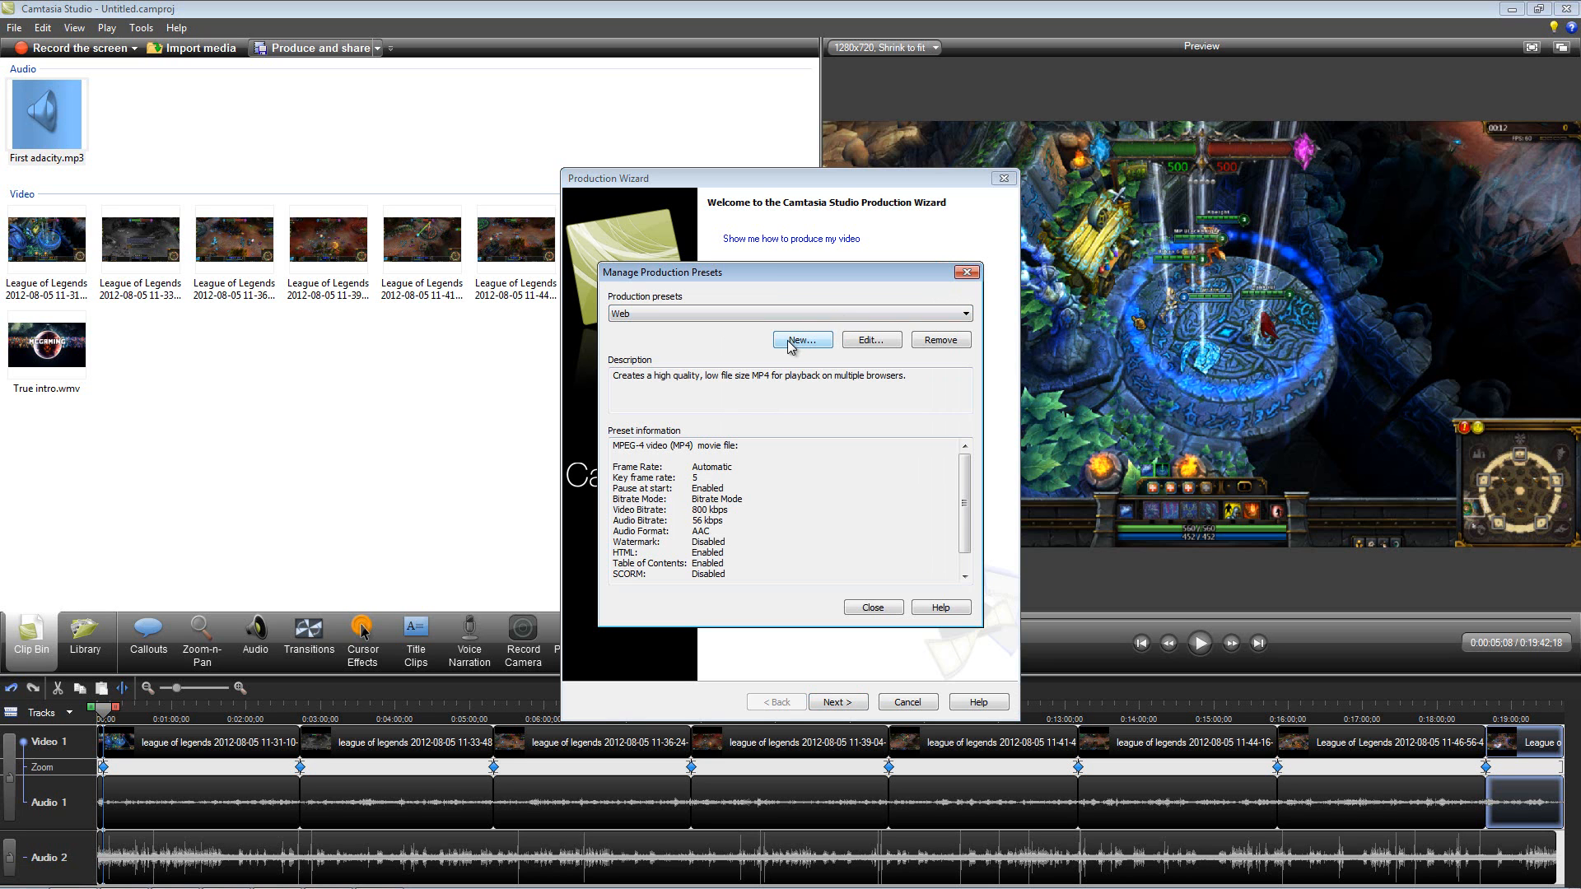
click(861, 344)
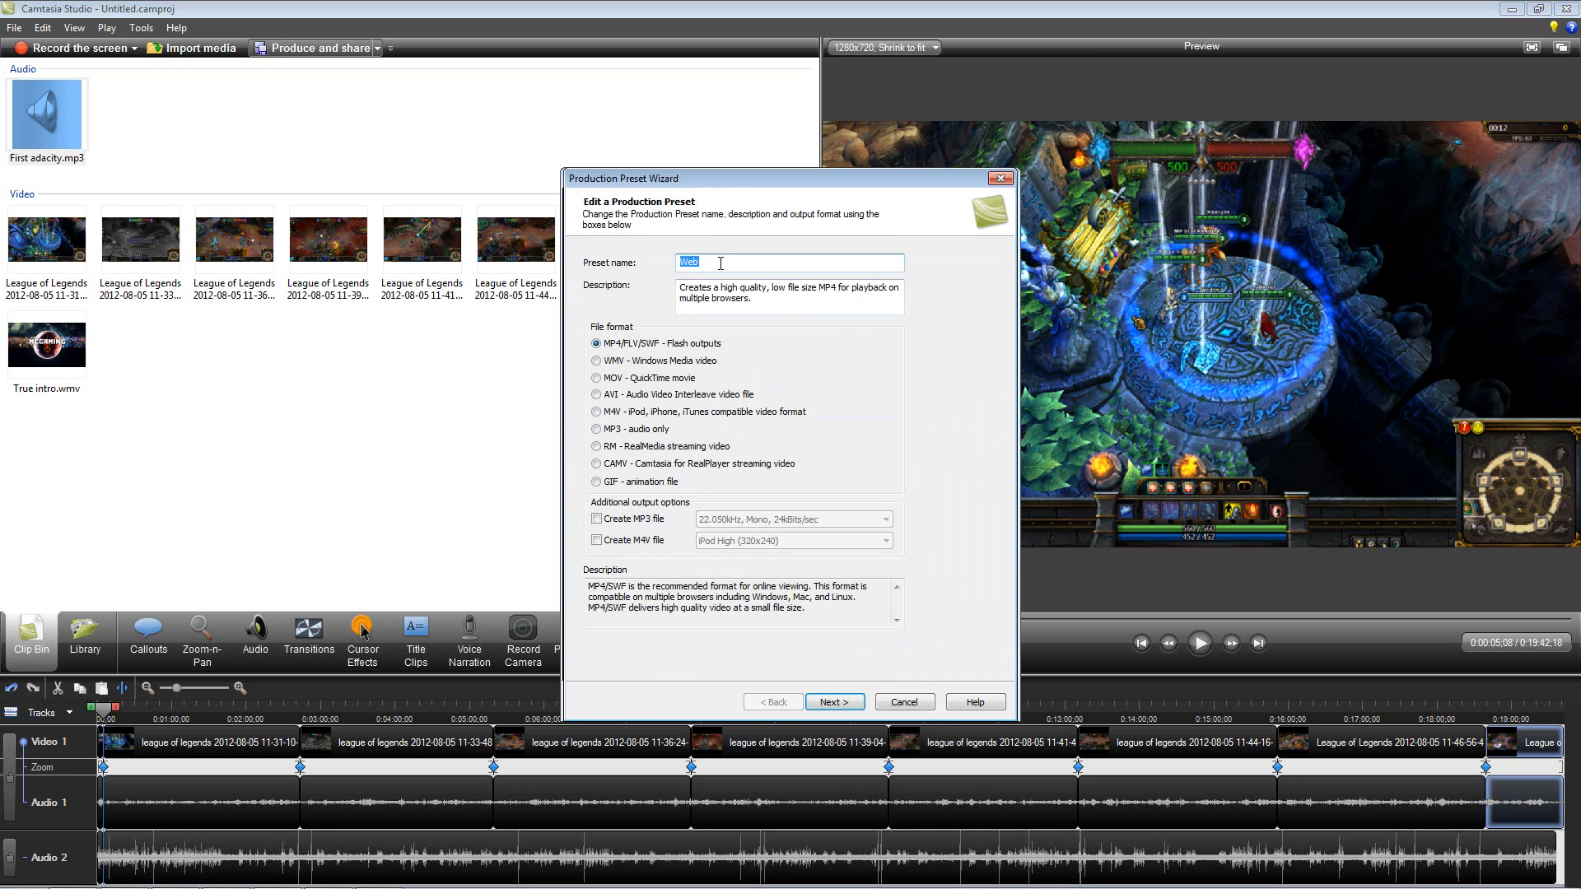
text(HD1080 2x)
click(596, 362)
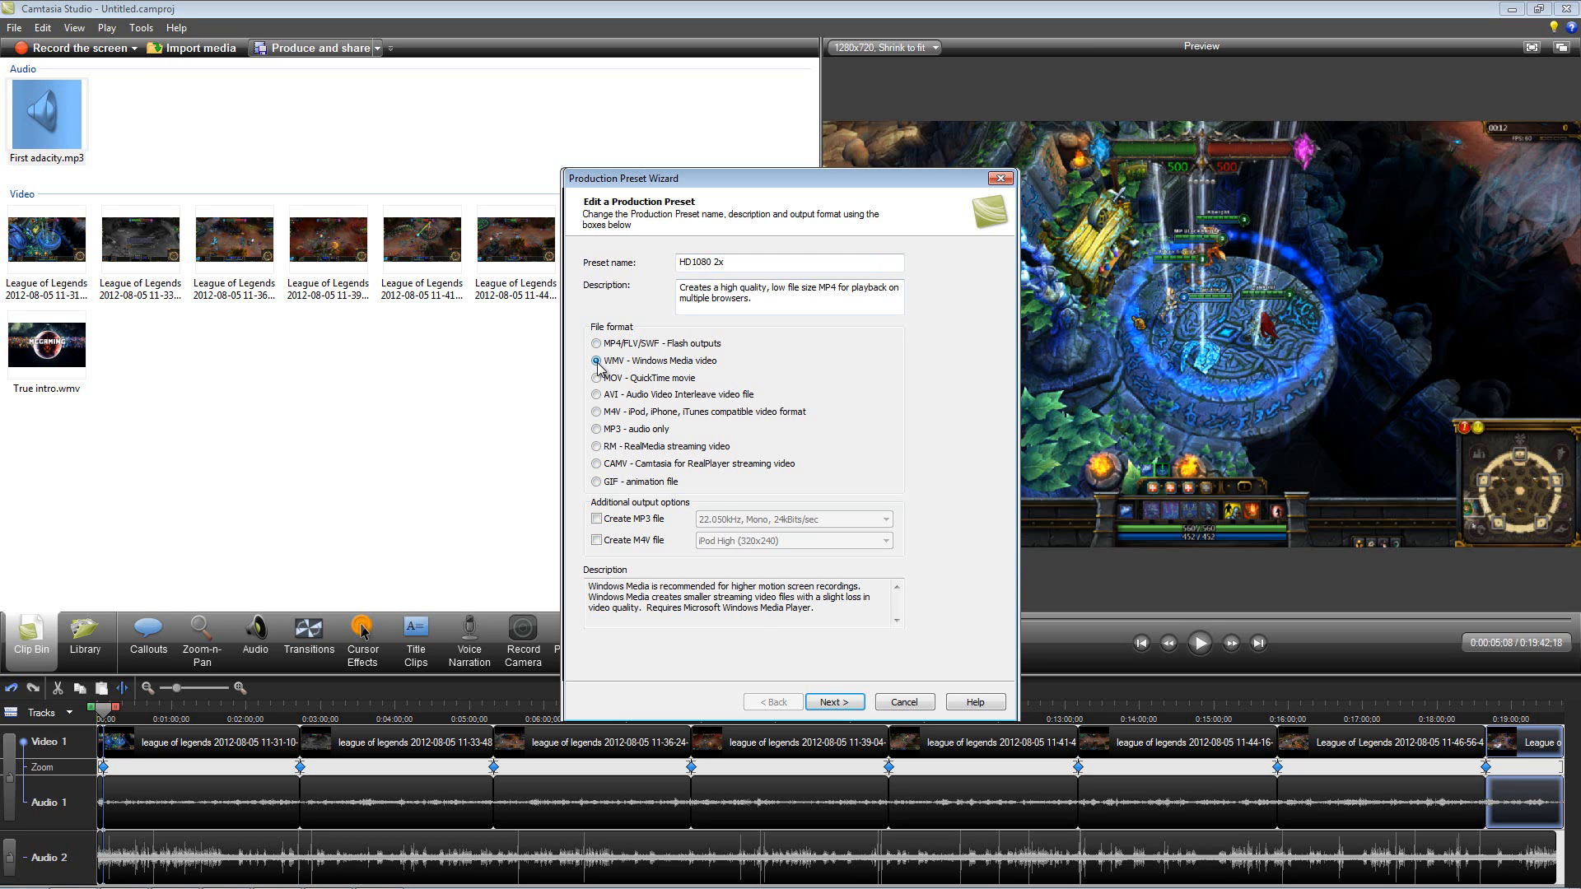
click(830, 705)
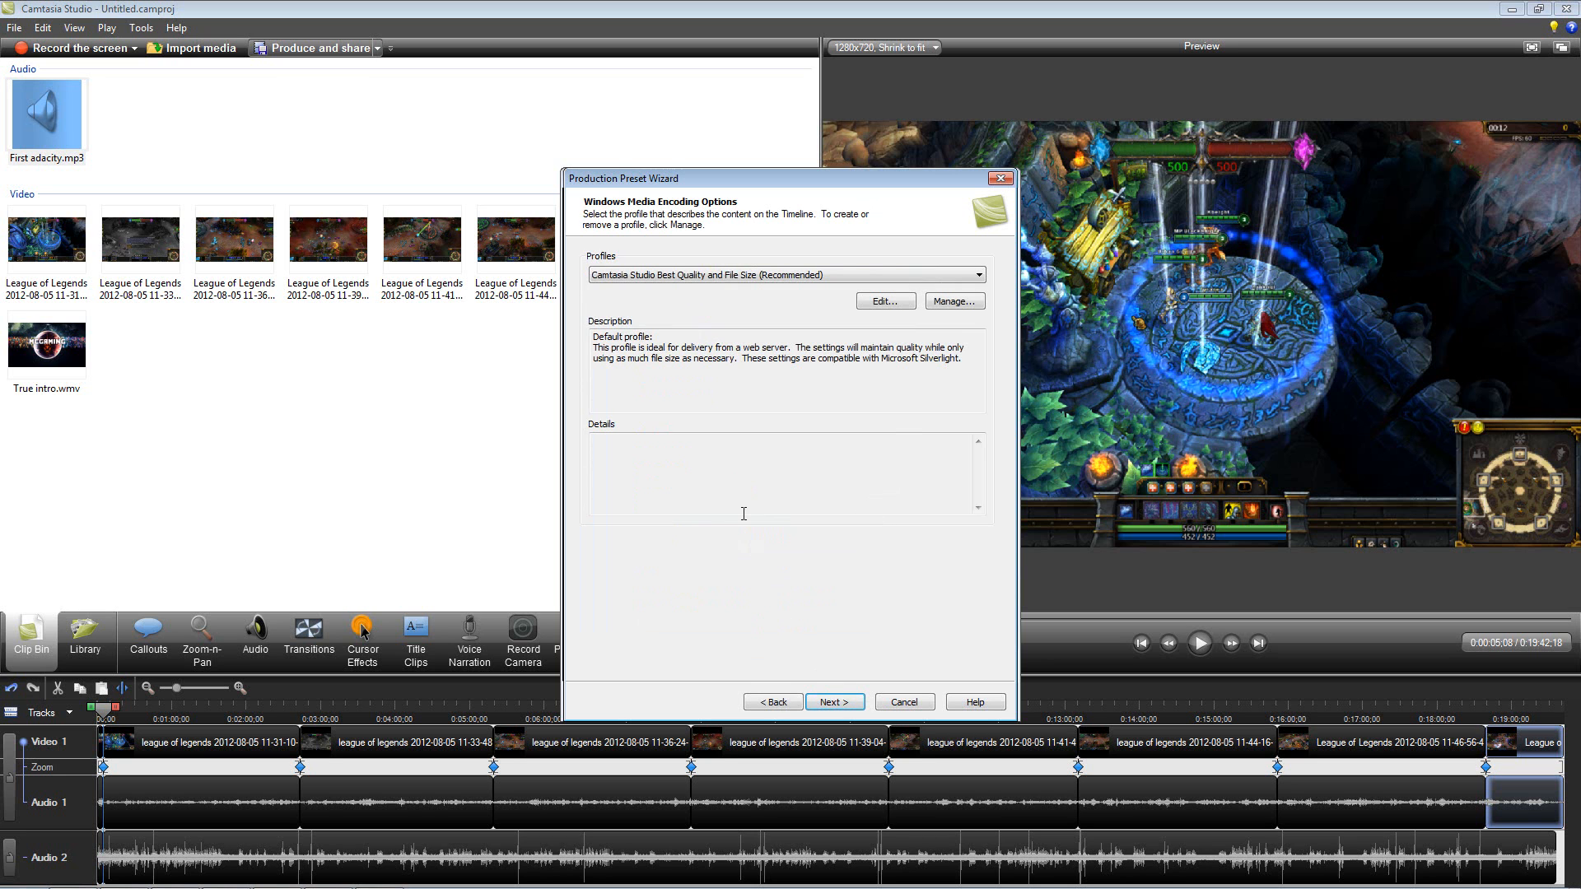
Step: Keep the default encoding profile and set the preset's custom video size to 1920 wide by 1080 high
click(827, 702)
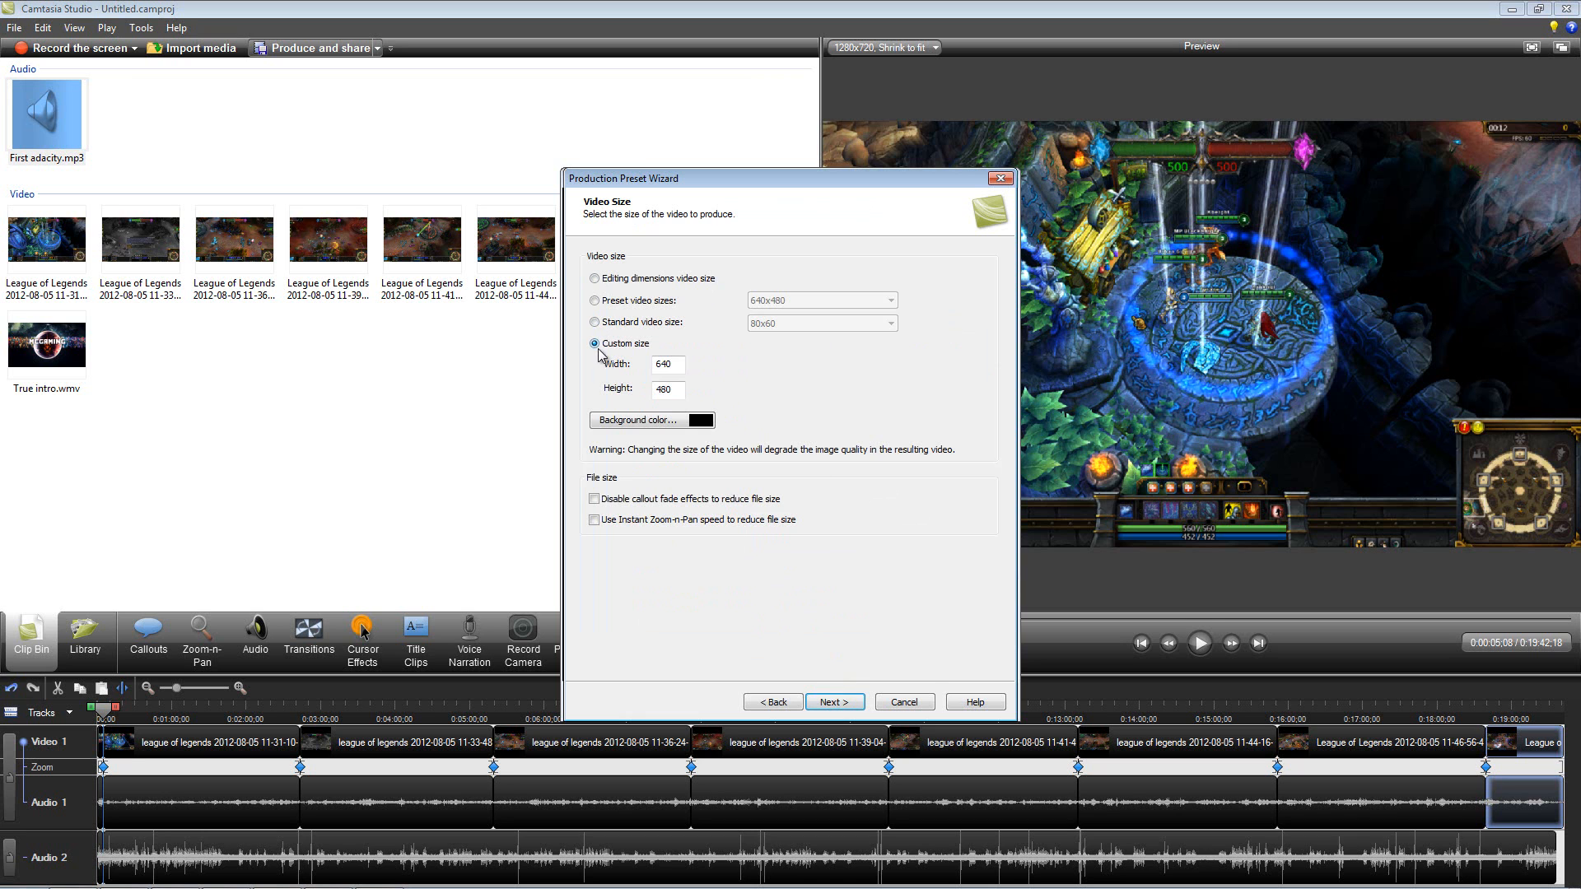
key(Tab)
text(198)
key(Tab)
text(1020)
click(681, 368)
key(BackSpace)
key(BackSpace)
text(20)
click(684, 393)
key(BackSpace)
key(BackSpace)
text(80)
click(838, 704)
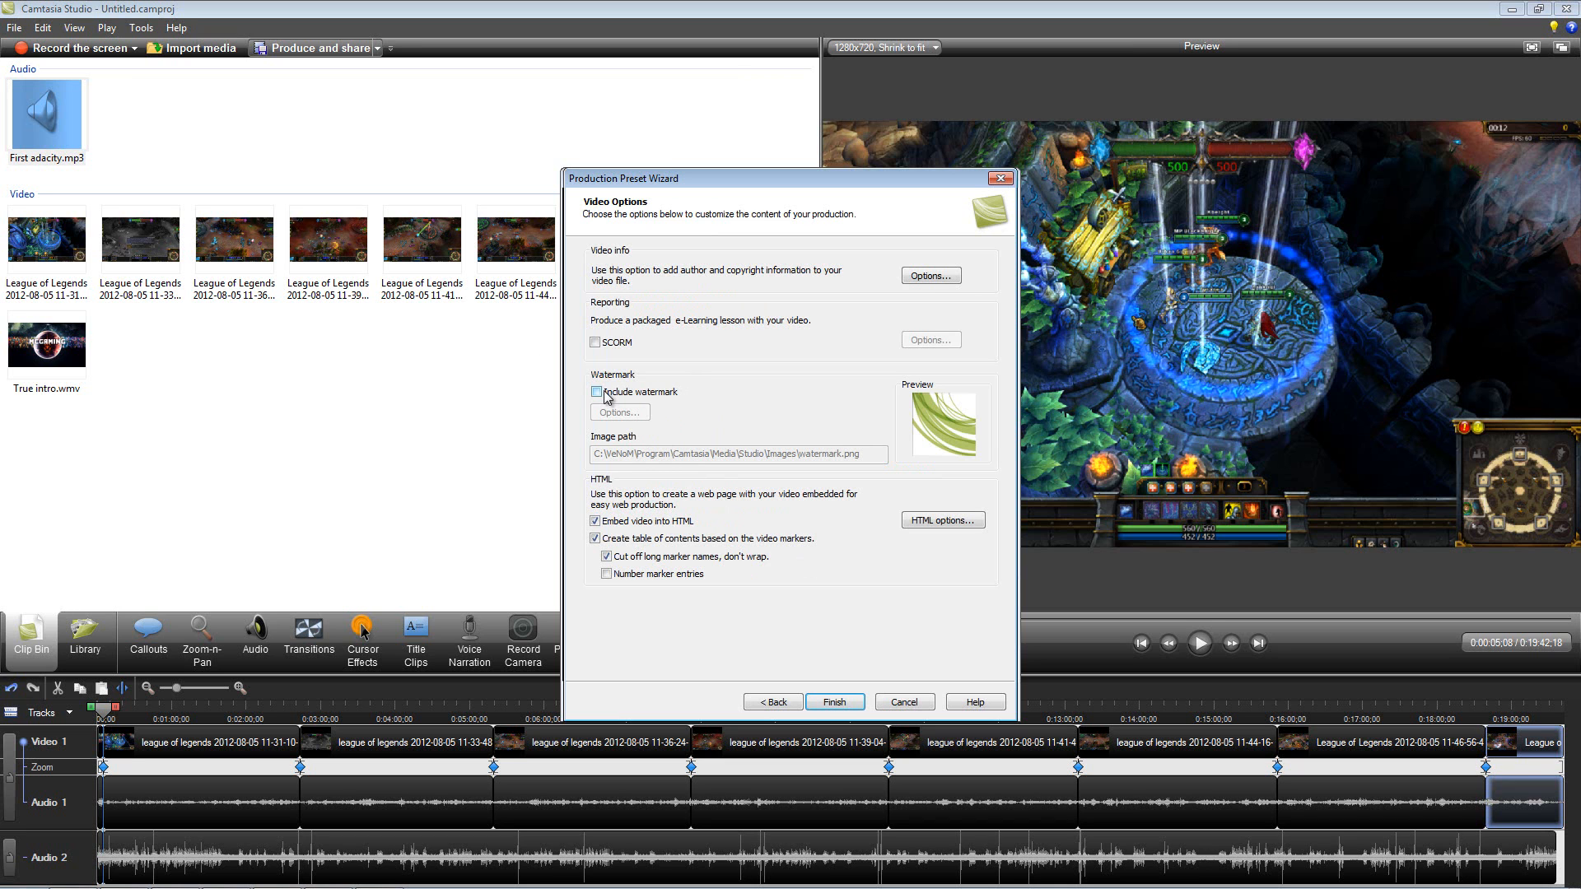
Step: Save the preset with the default video options and choose HD1080 2x for producing the video
click(835, 702)
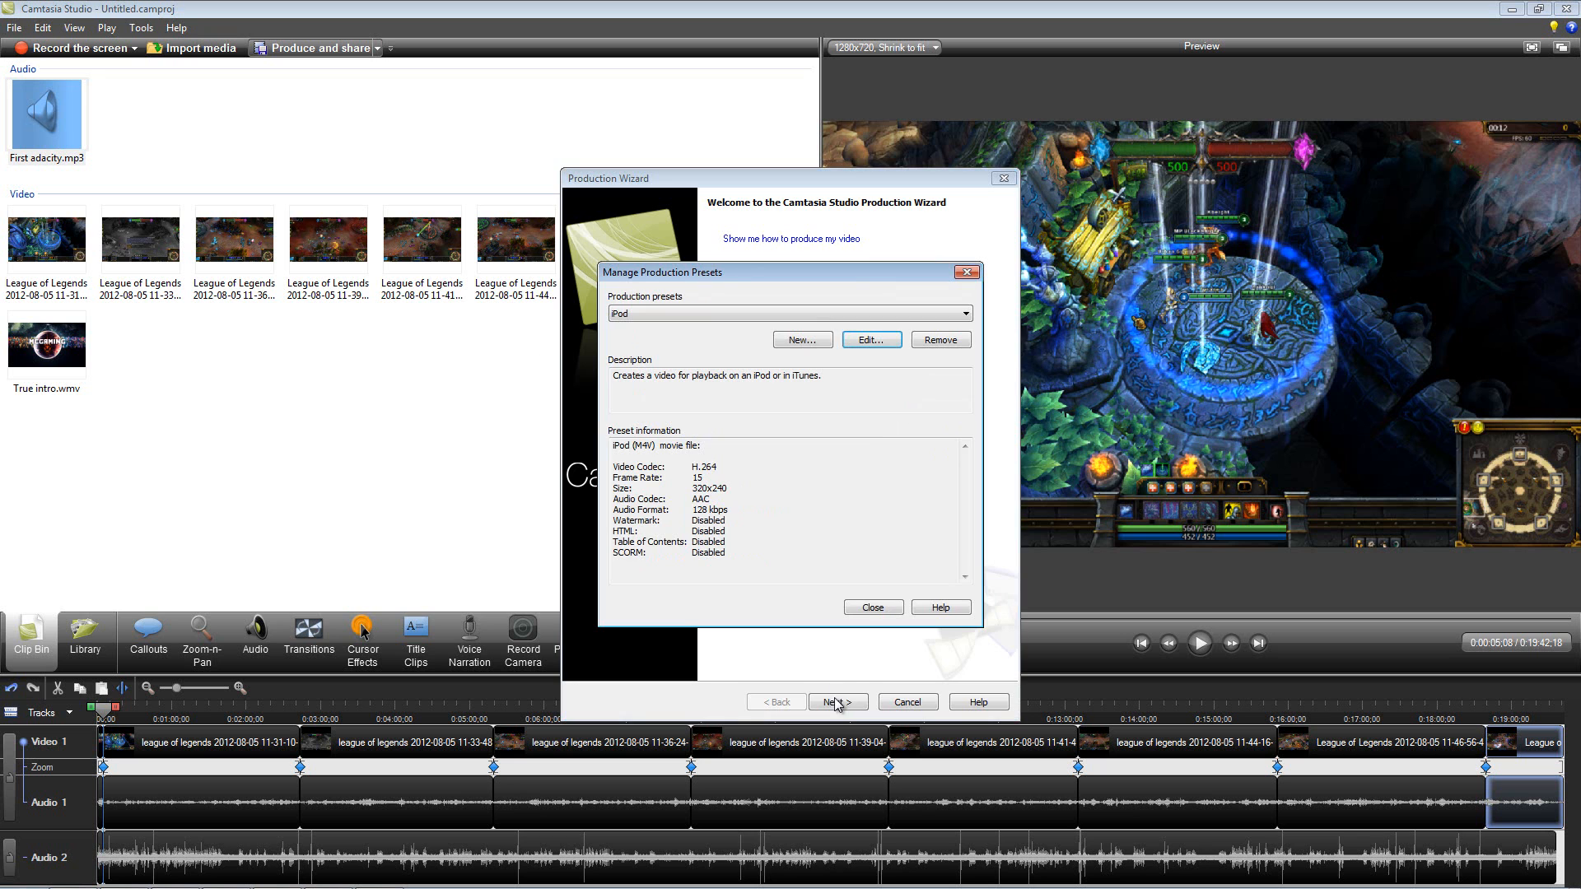
click(895, 611)
click(923, 276)
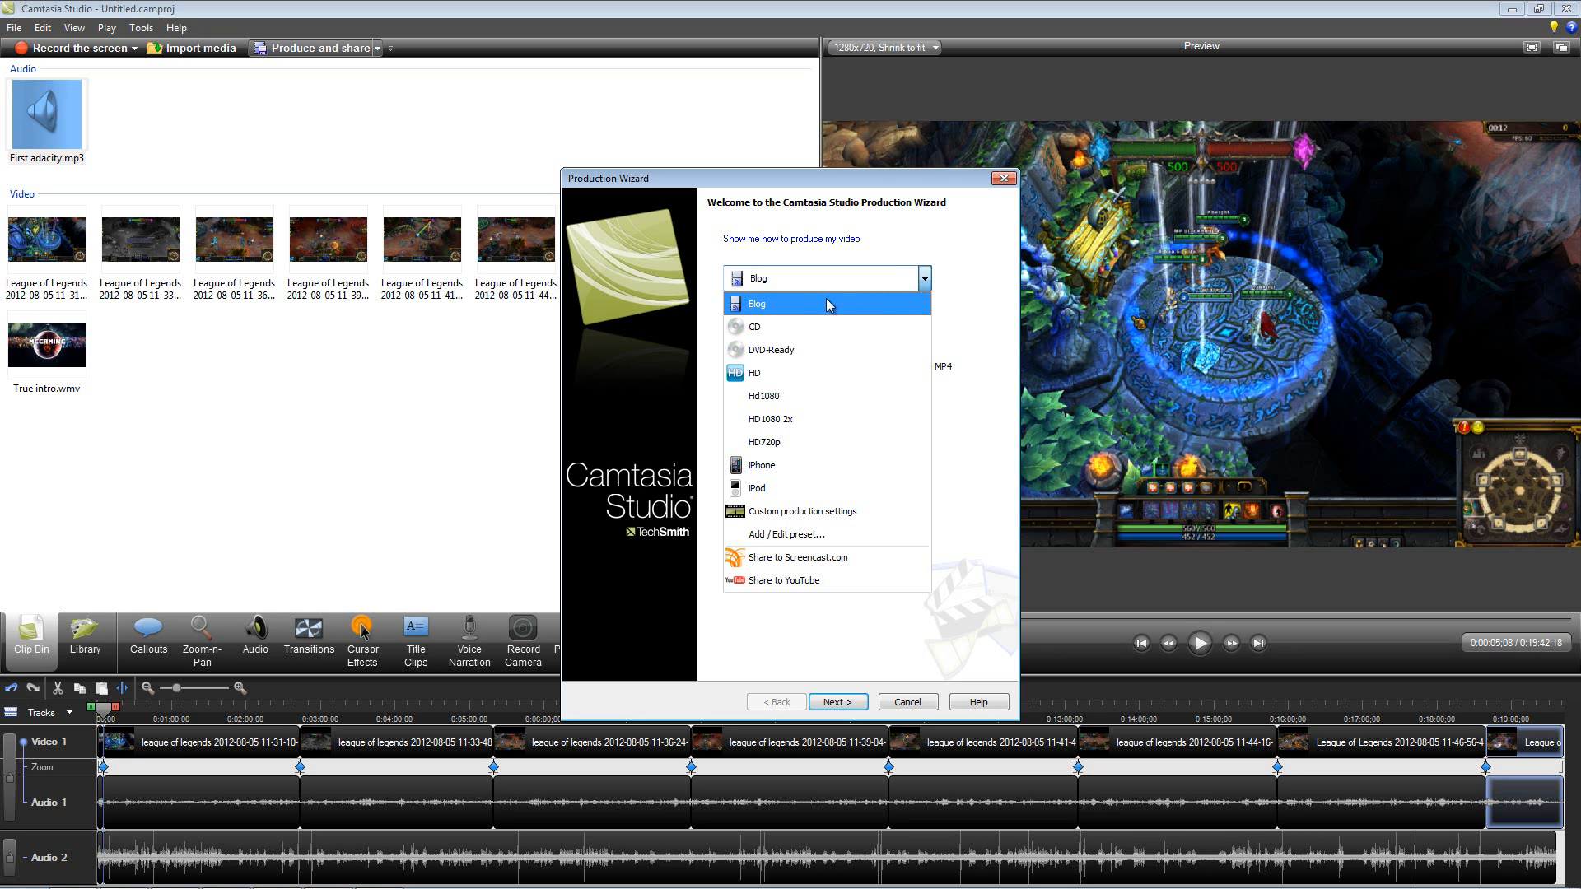
click(800, 423)
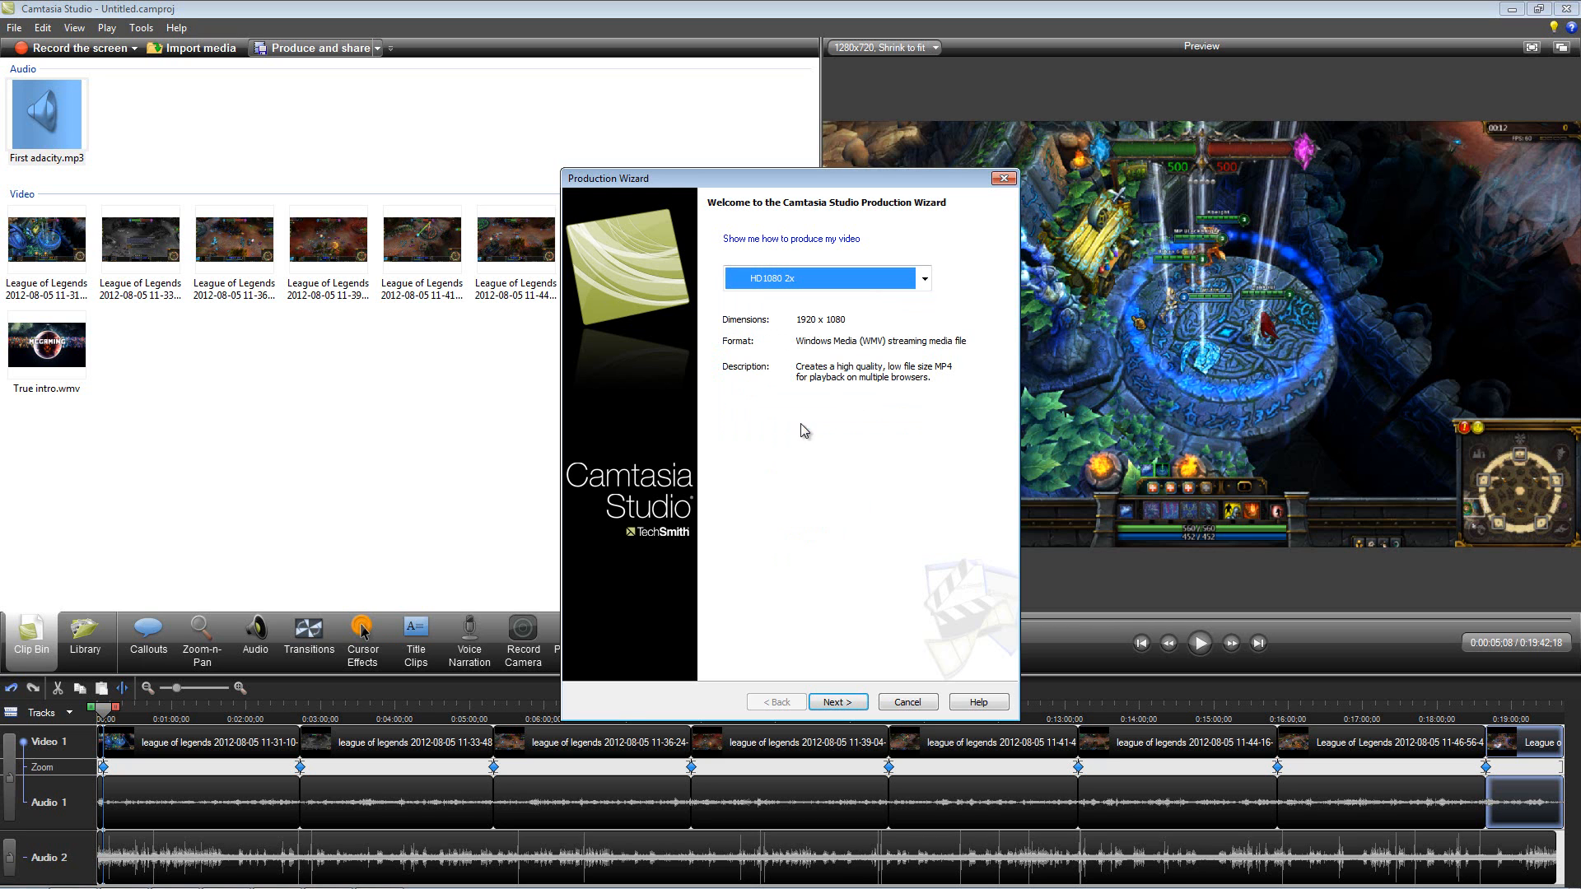
click(836, 701)
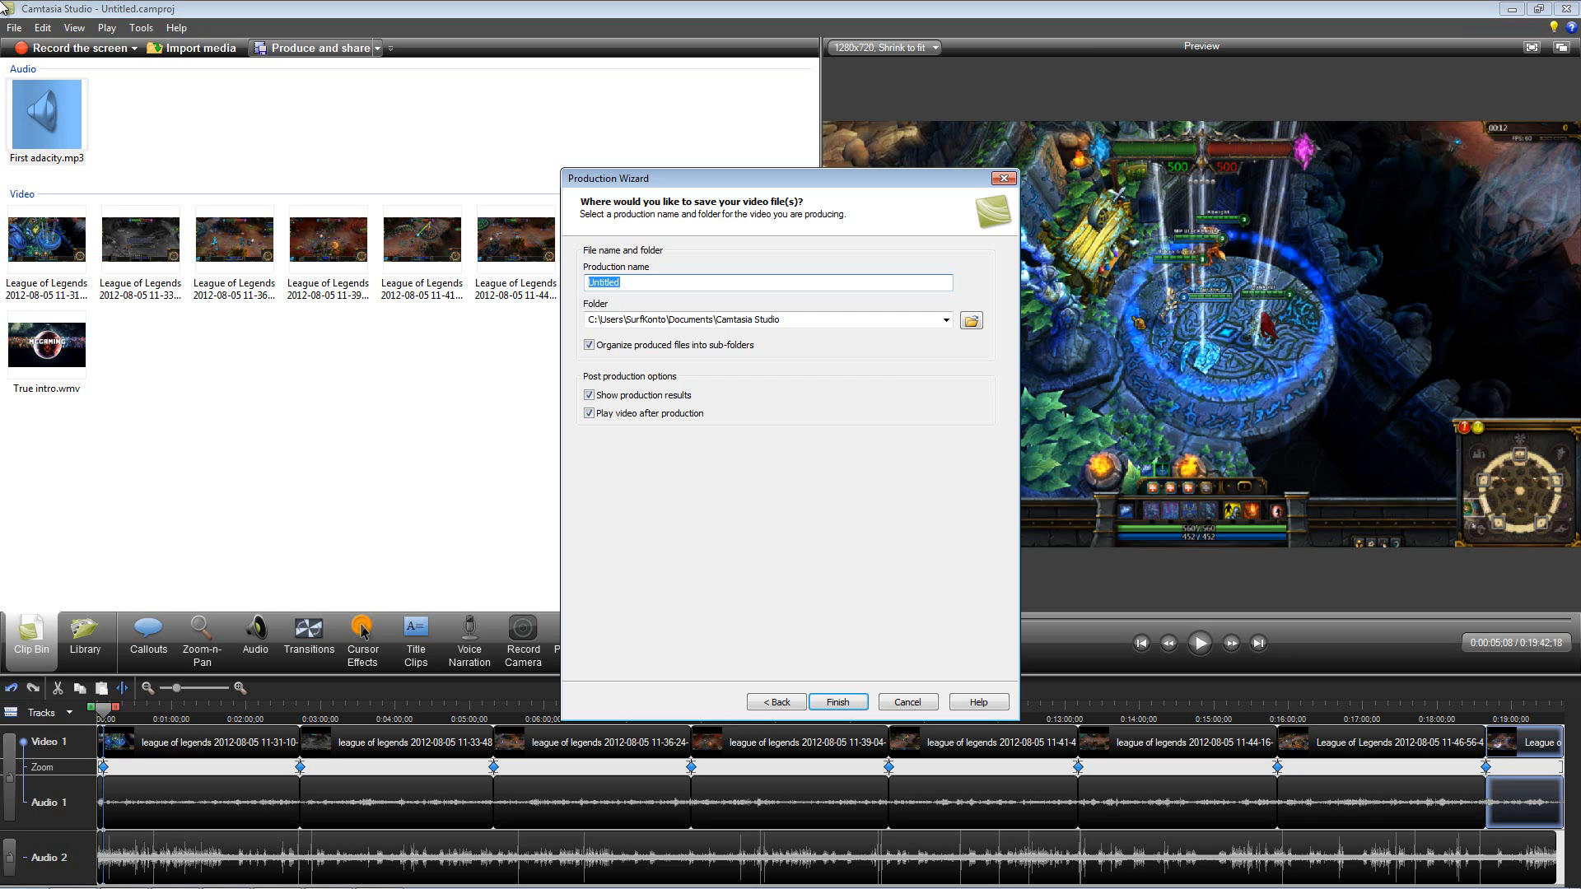
Step: Name the production "Tutorial on how to produce" and start rendering the project
text(Tutorial on how to produce)
click(839, 703)
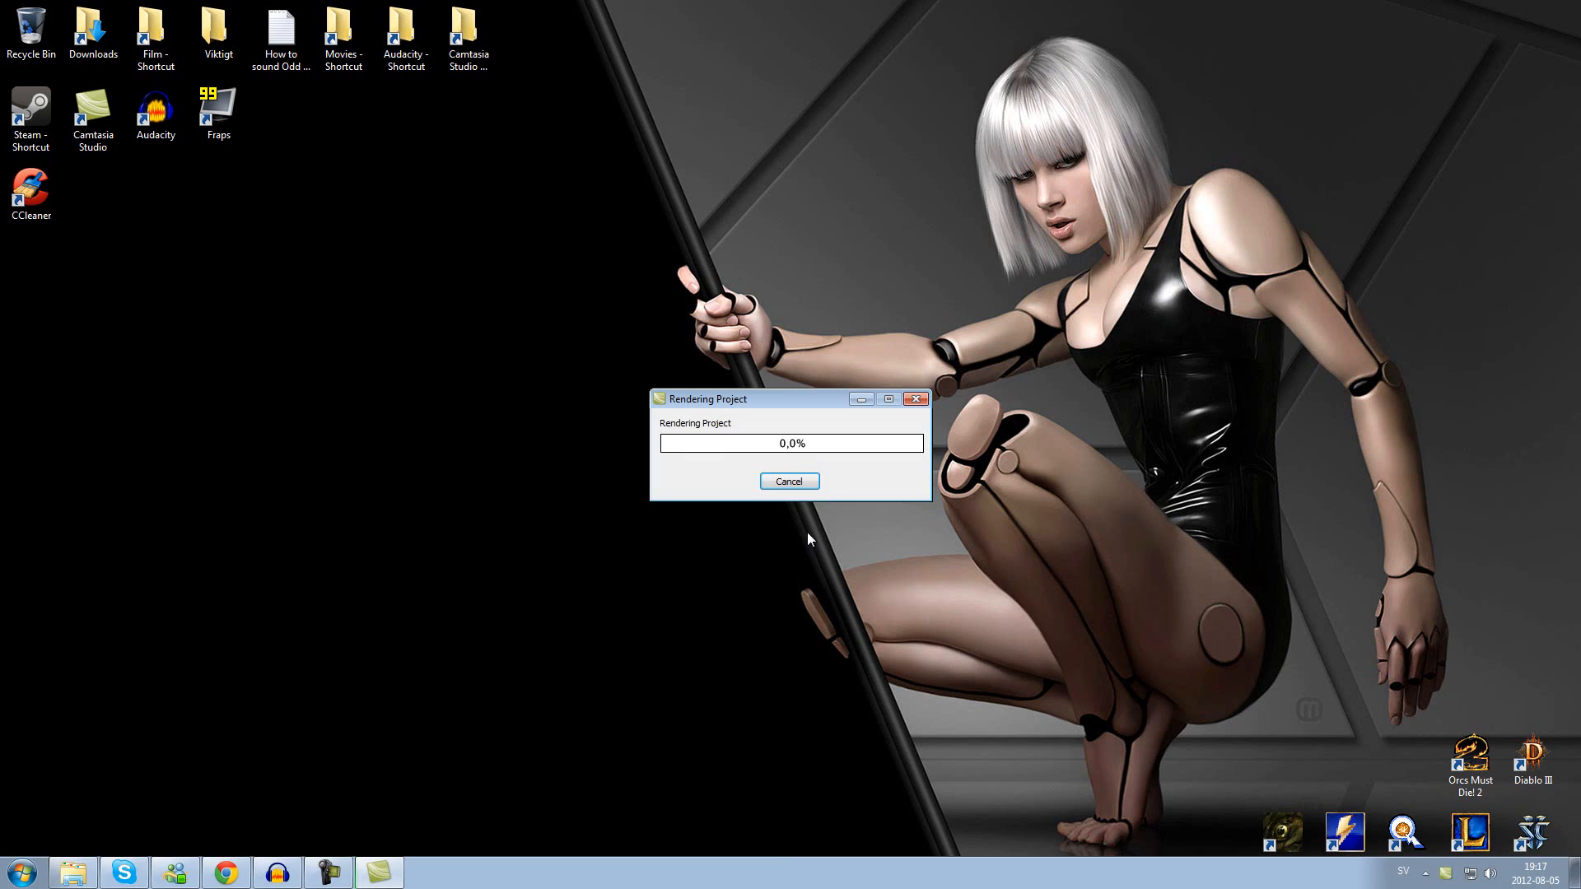
Step: Cancel the project rendering and close the Production Wizard
click(807, 485)
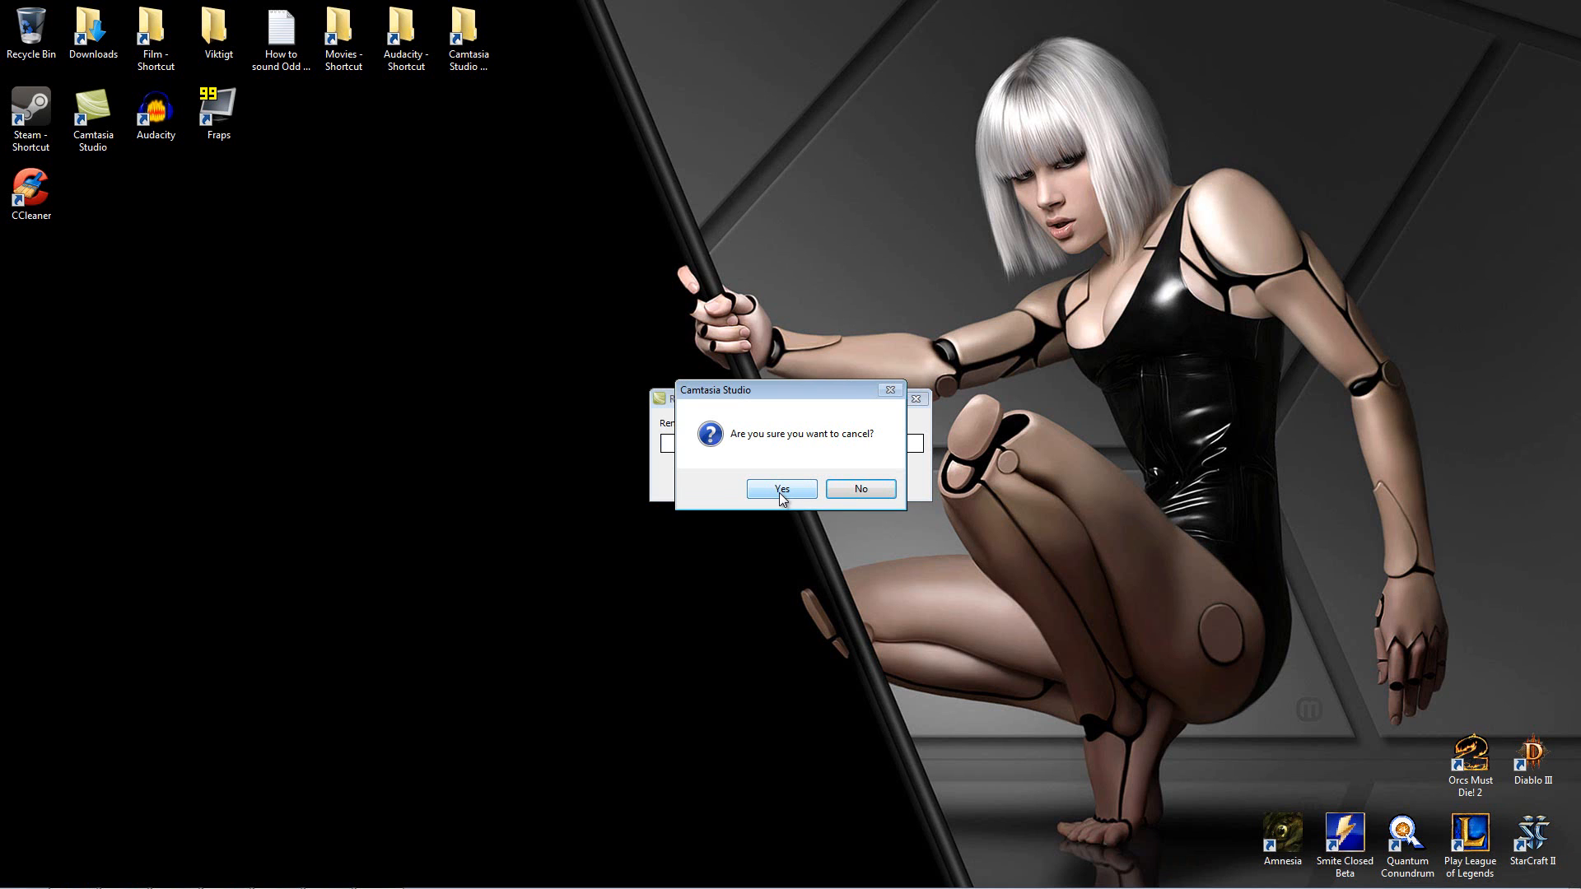
click(780, 491)
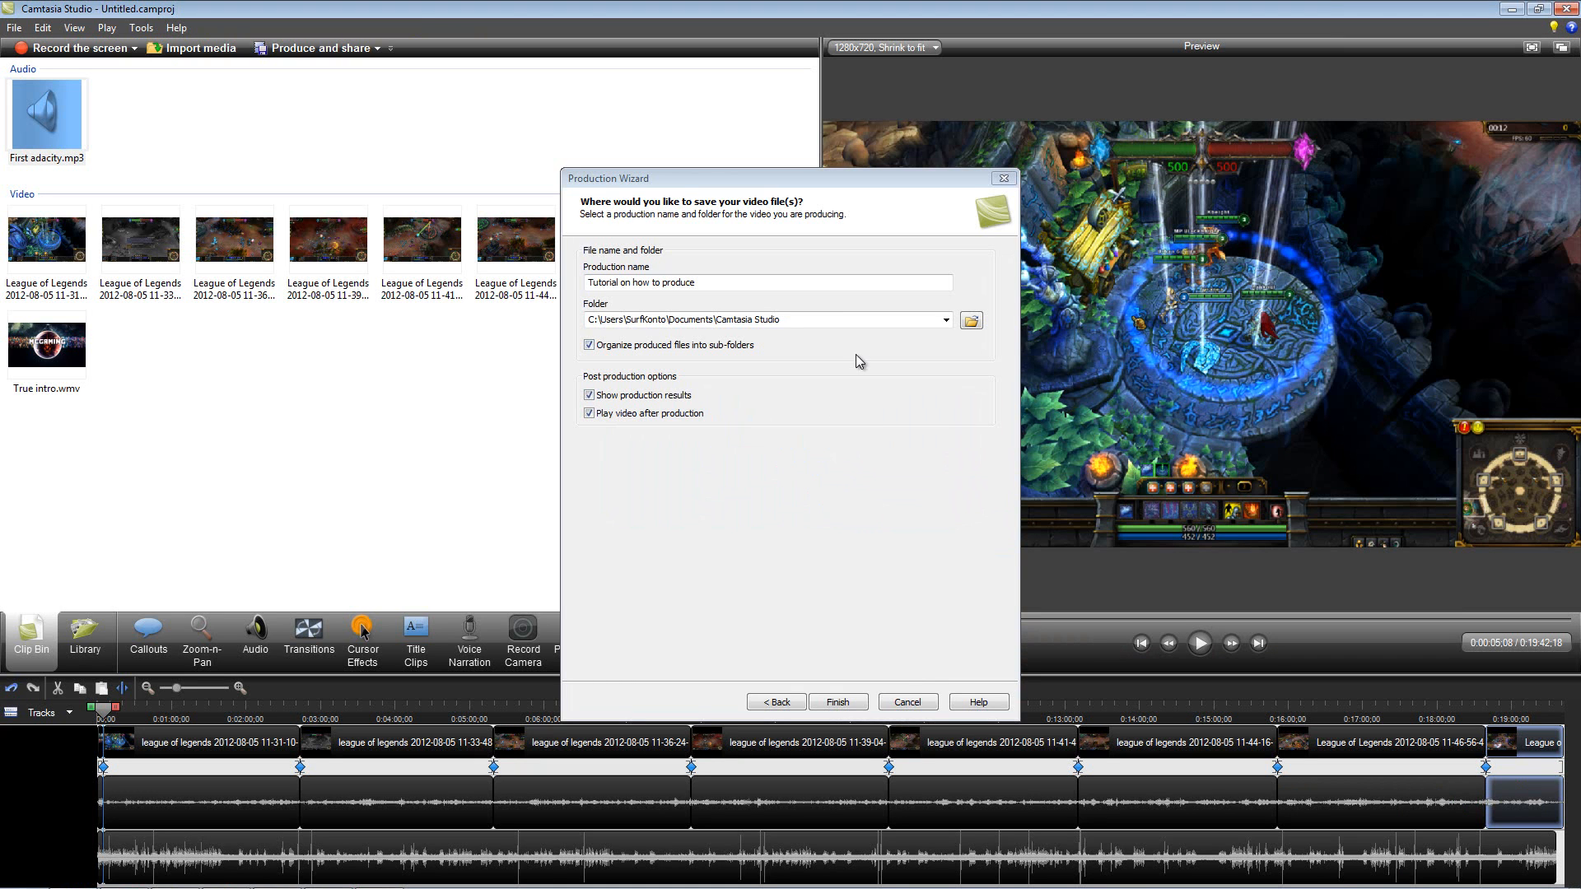
click(915, 698)
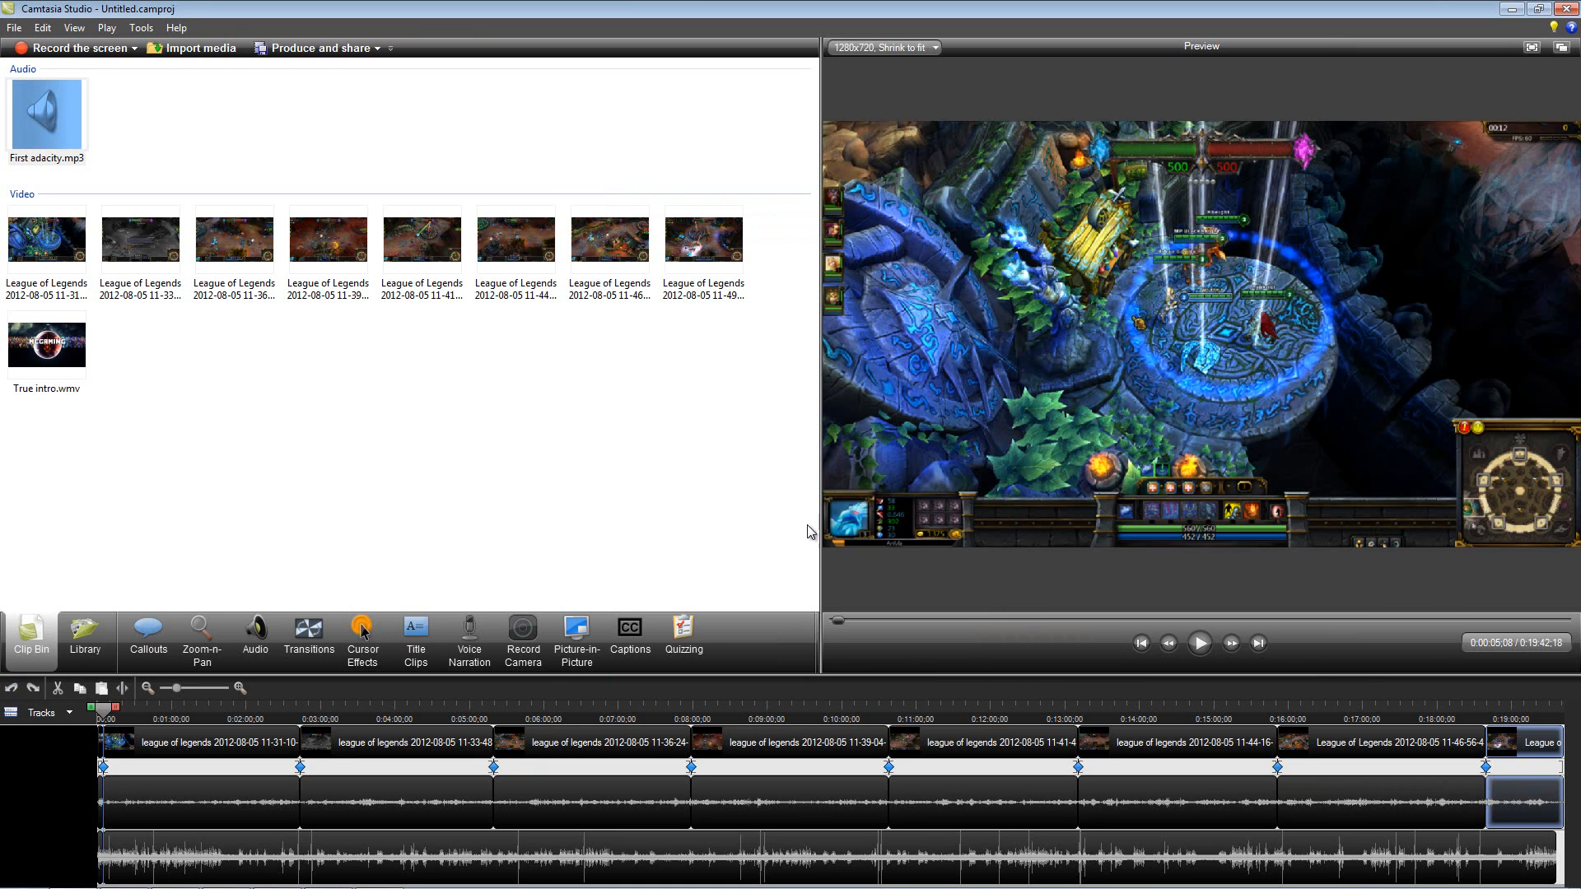
click(1511, 9)
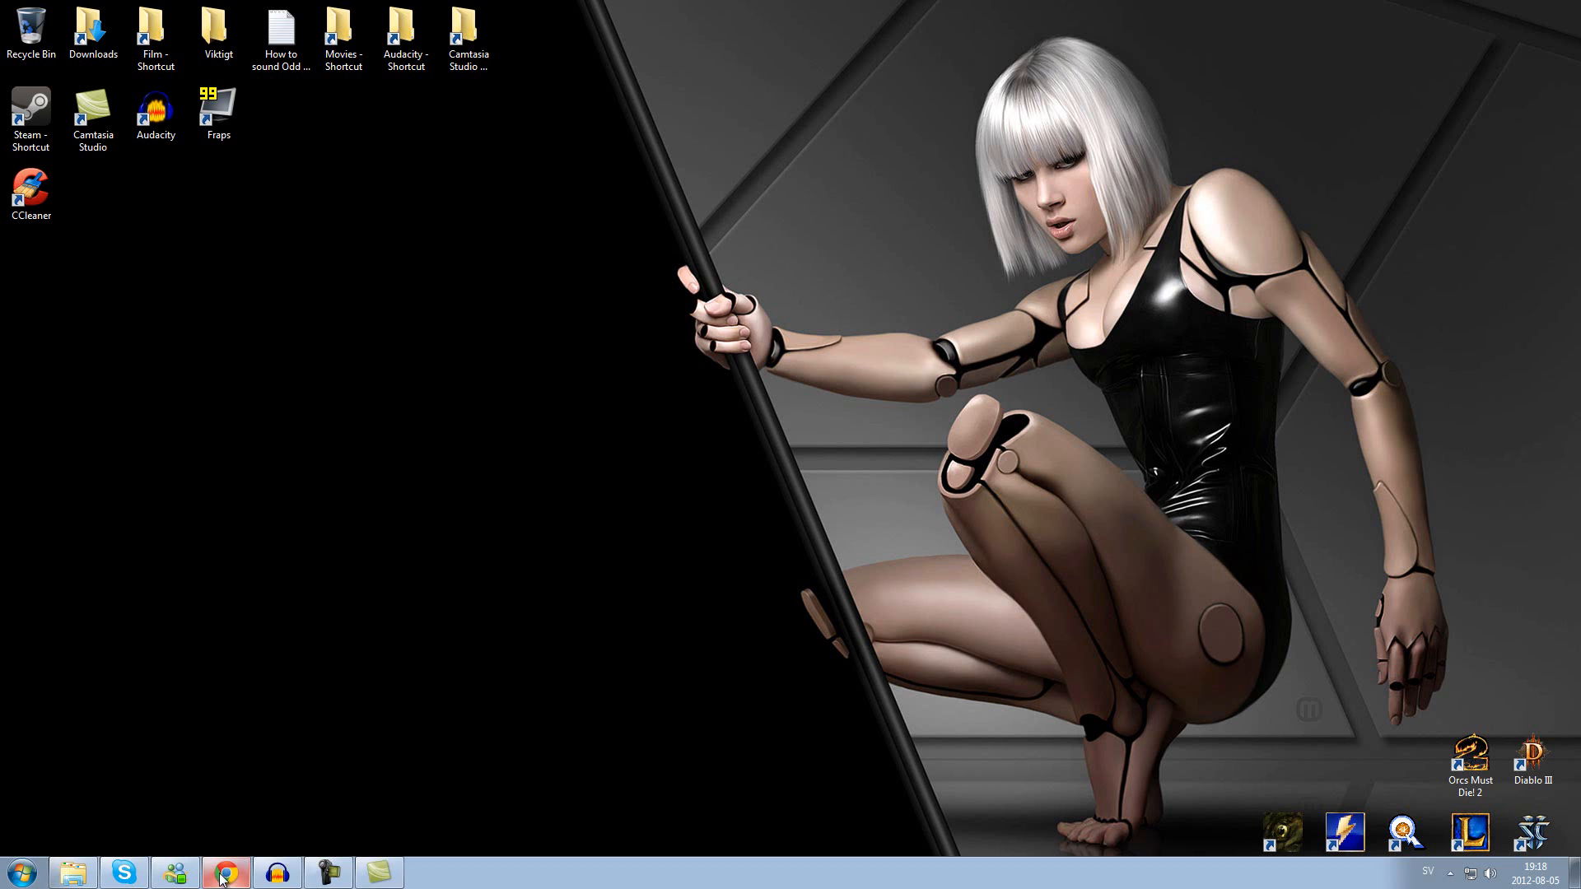
click(329, 873)
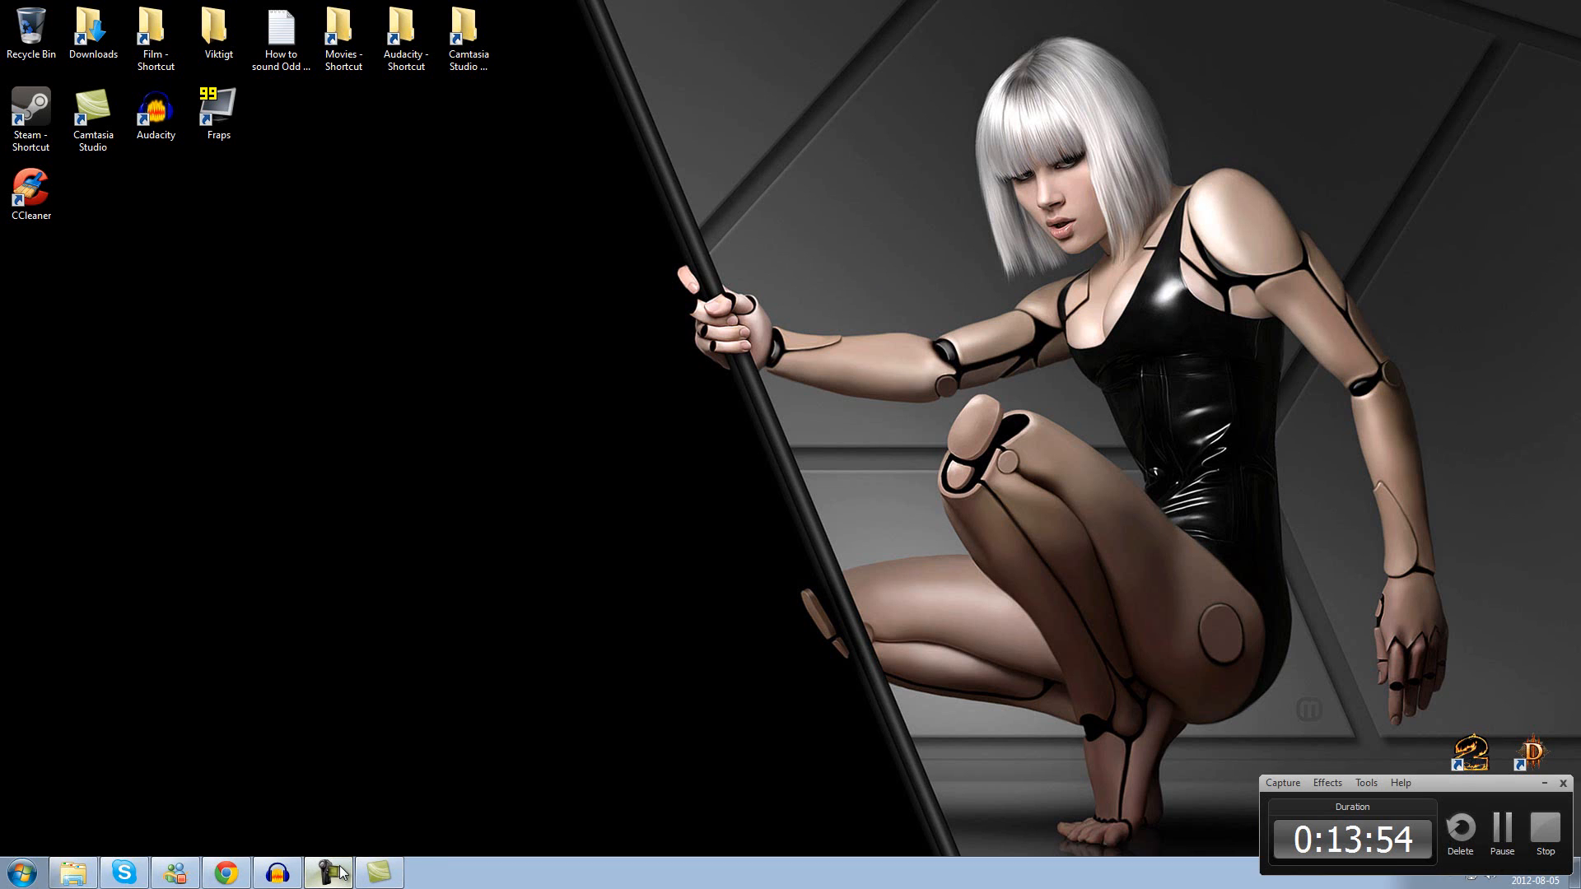
click(1540, 784)
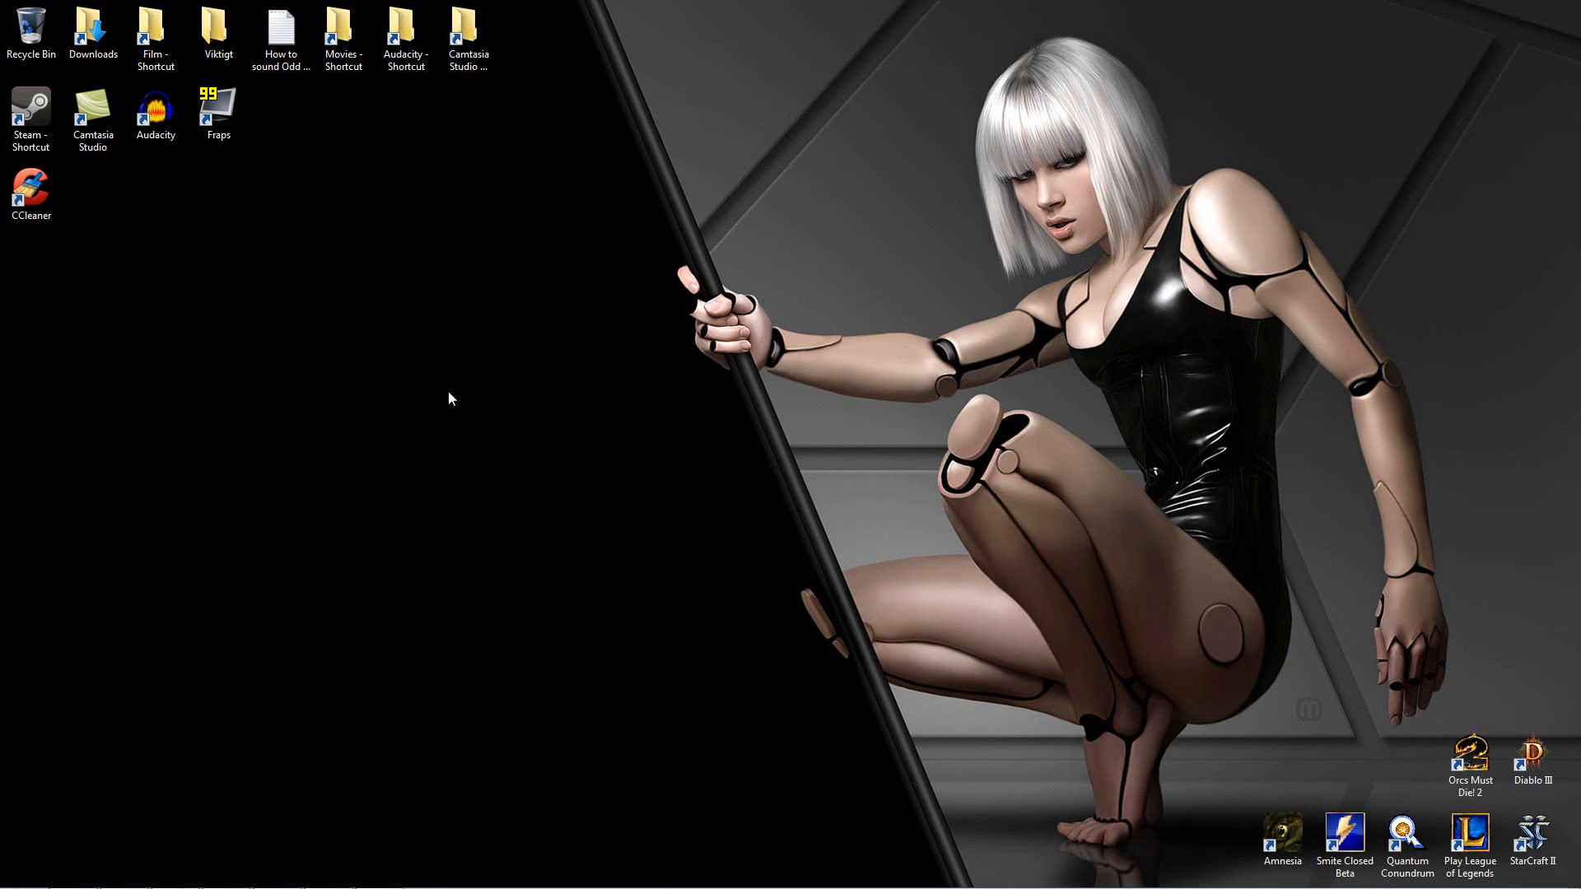
mouse_move(402, 871)
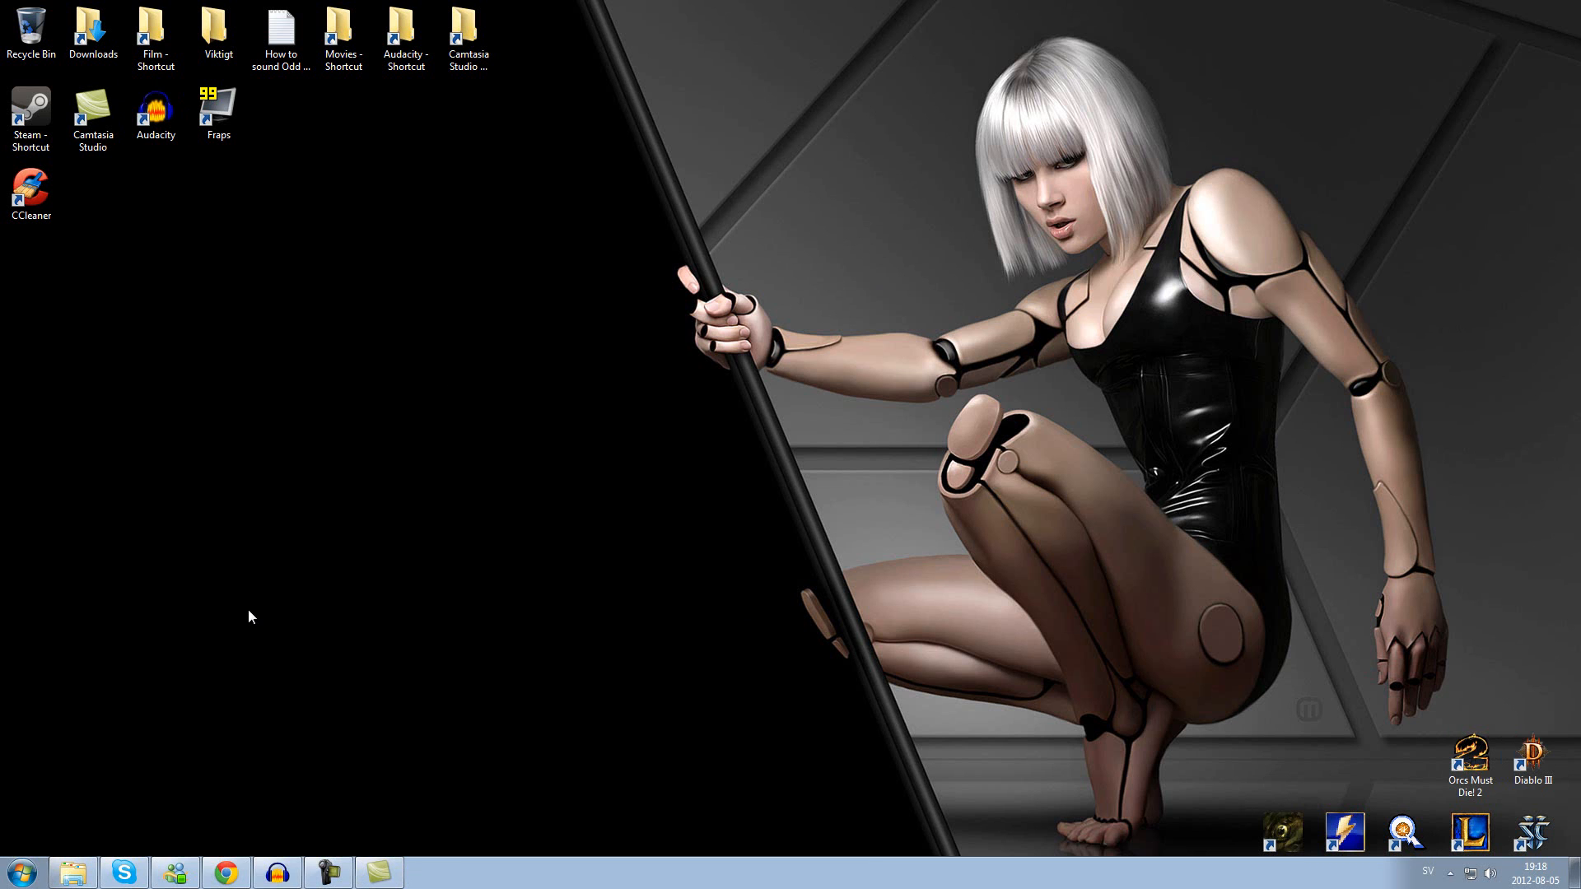
click(379, 871)
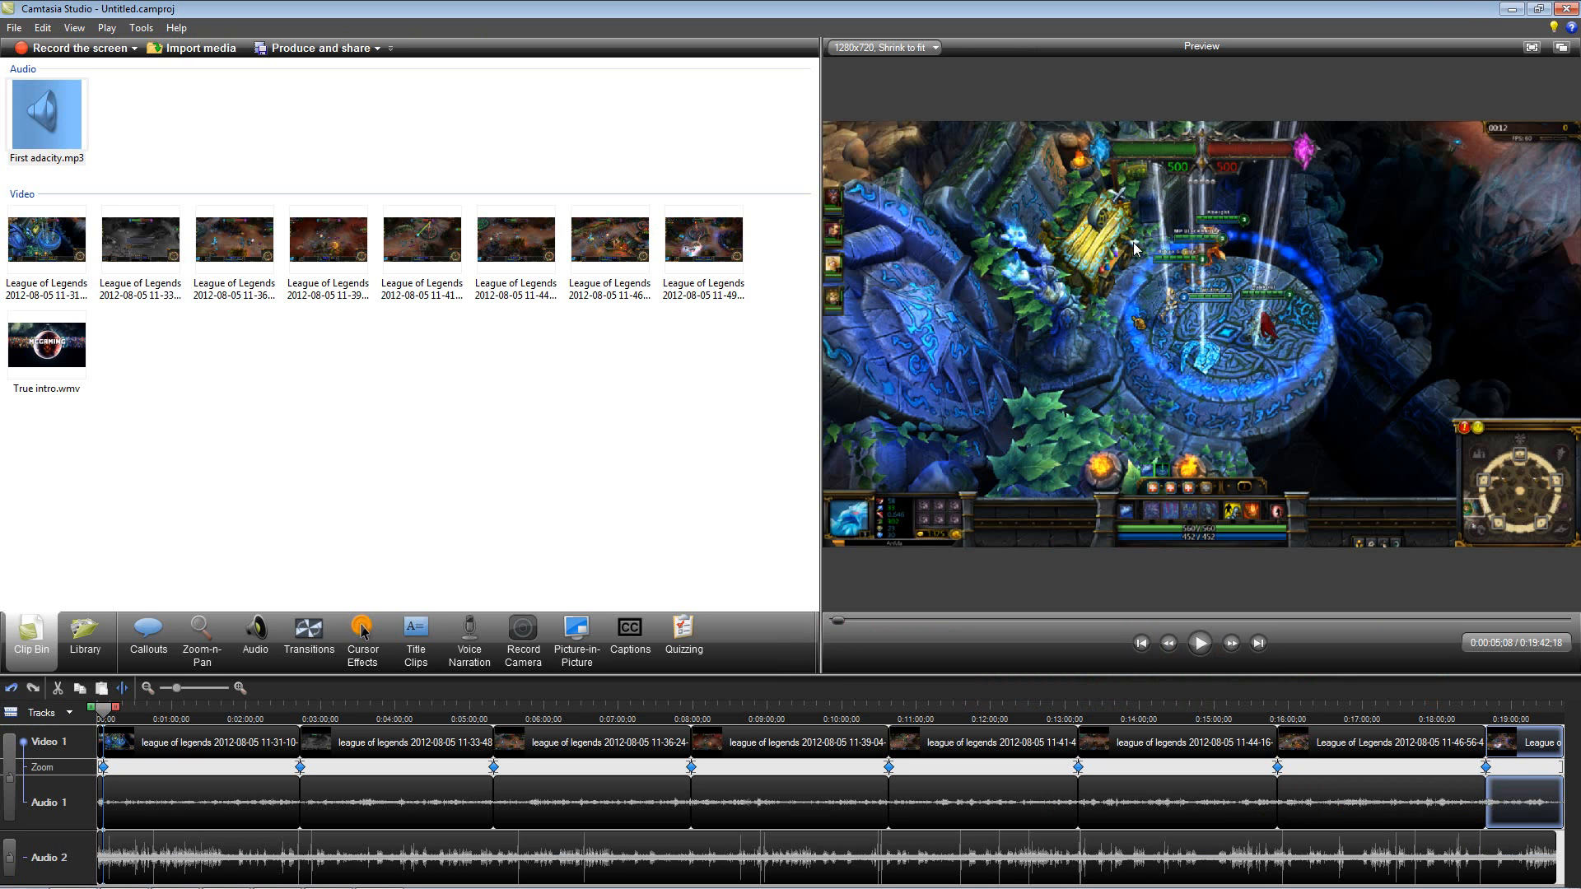
Step: Look at the produced video in the Anivia Dominion lets play series subfolder of the Camtasia Studio documents folder
click(1520, 8)
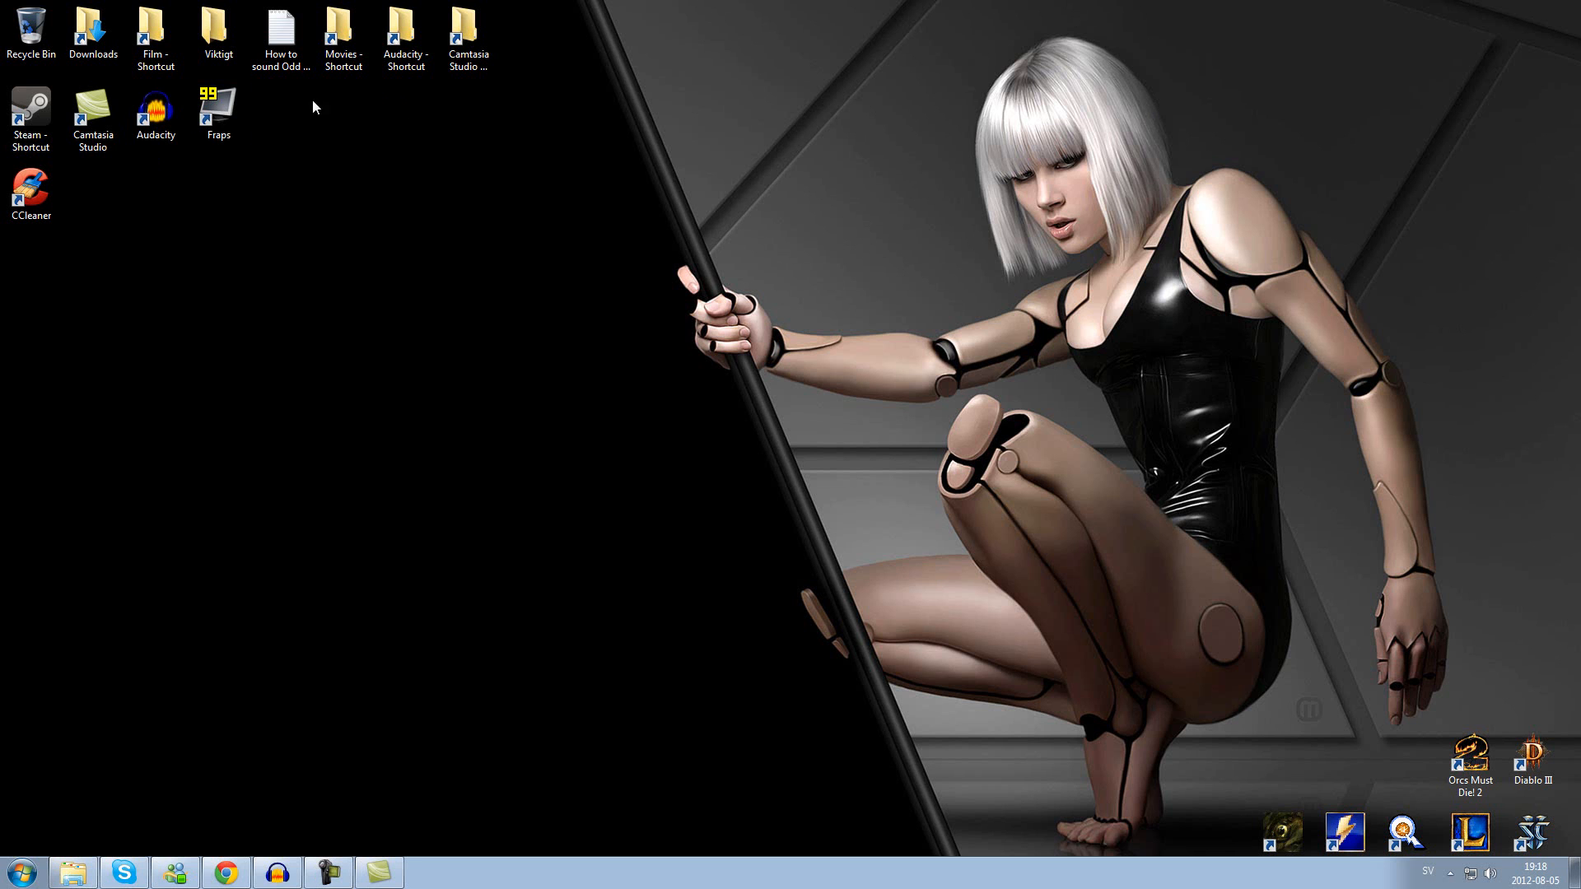
double_click(469, 33)
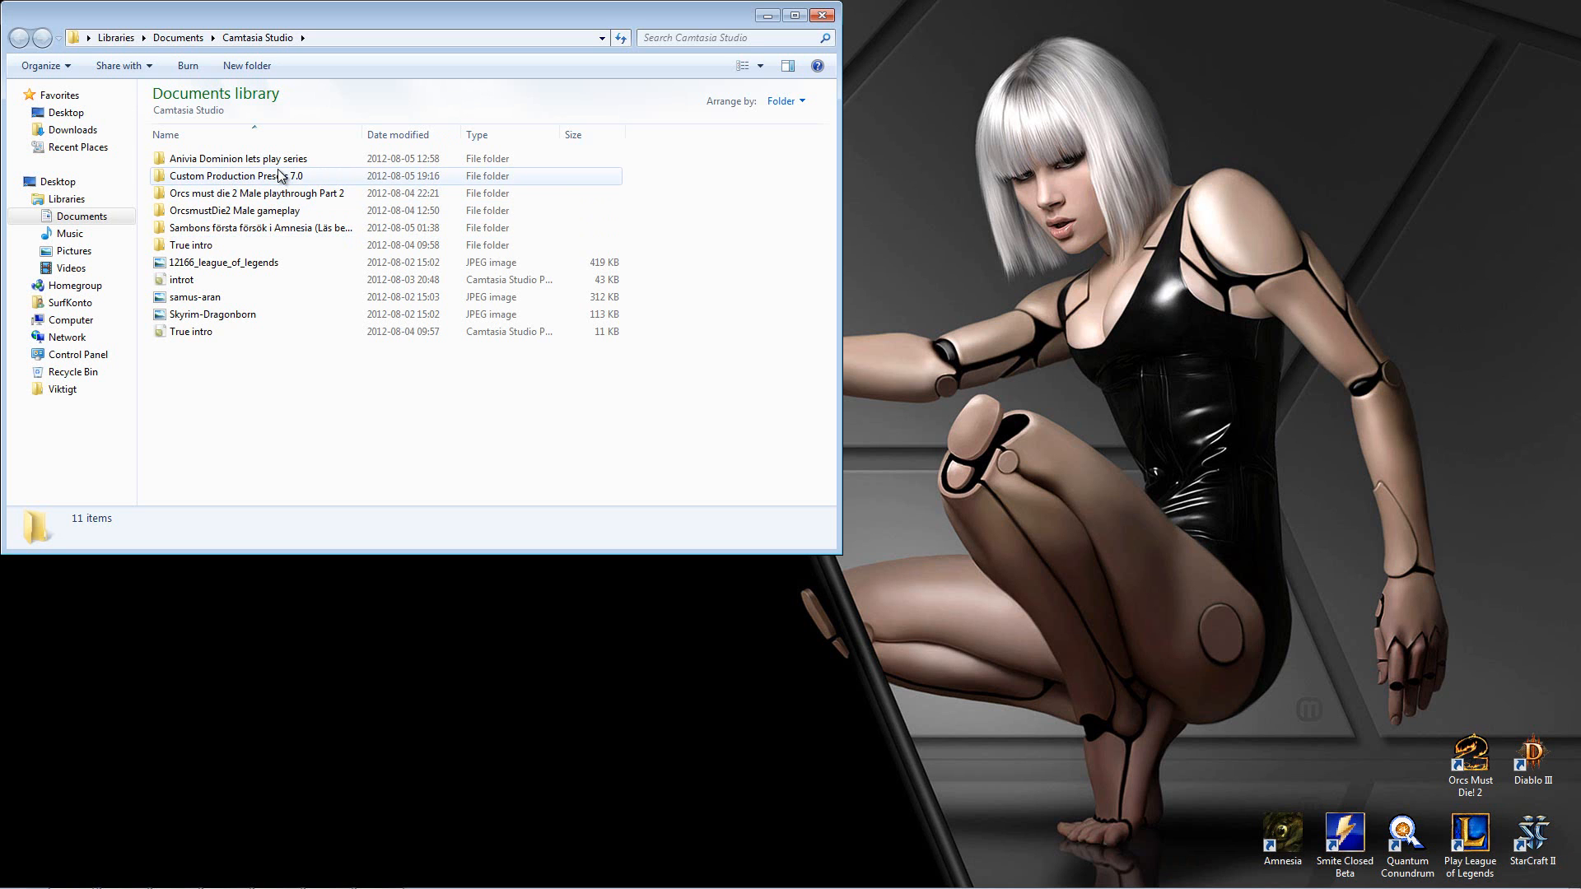
double_click(247, 160)
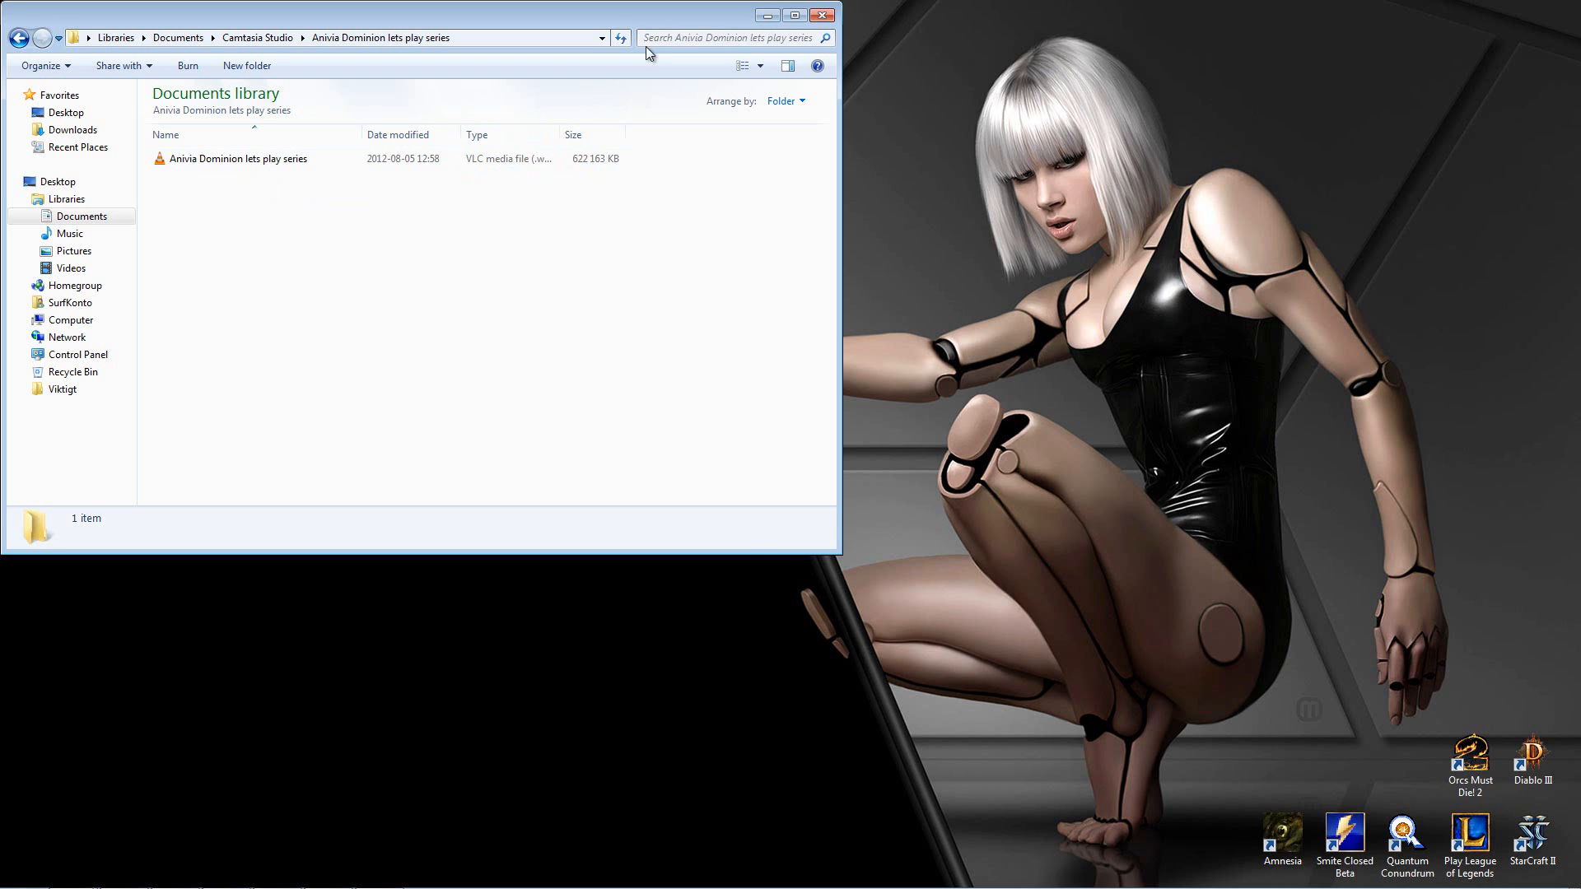
click(762, 18)
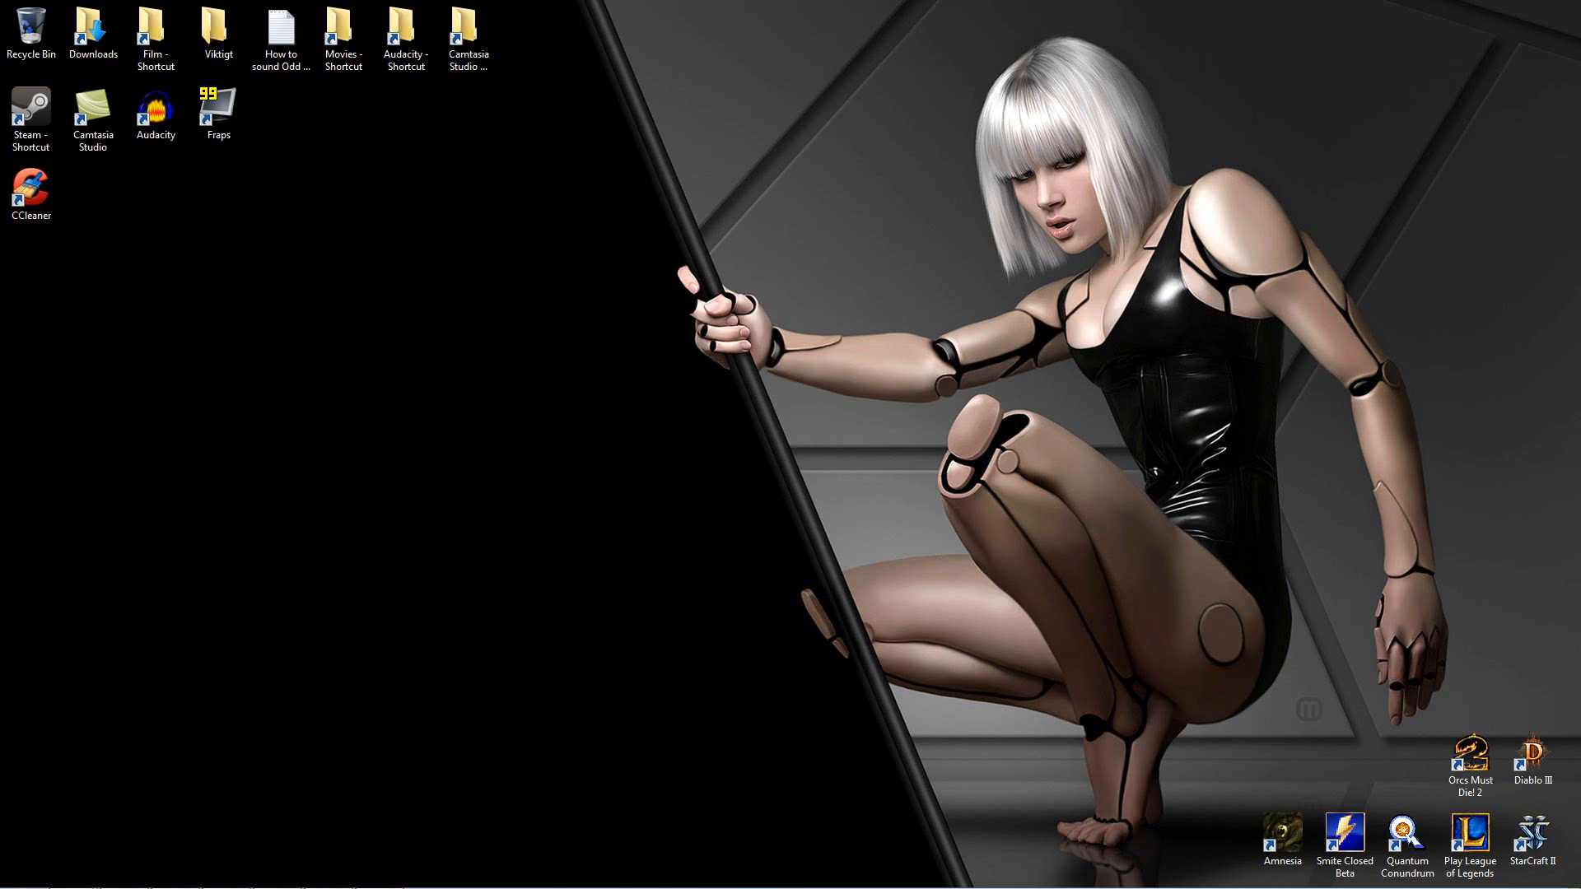
click(23, 871)
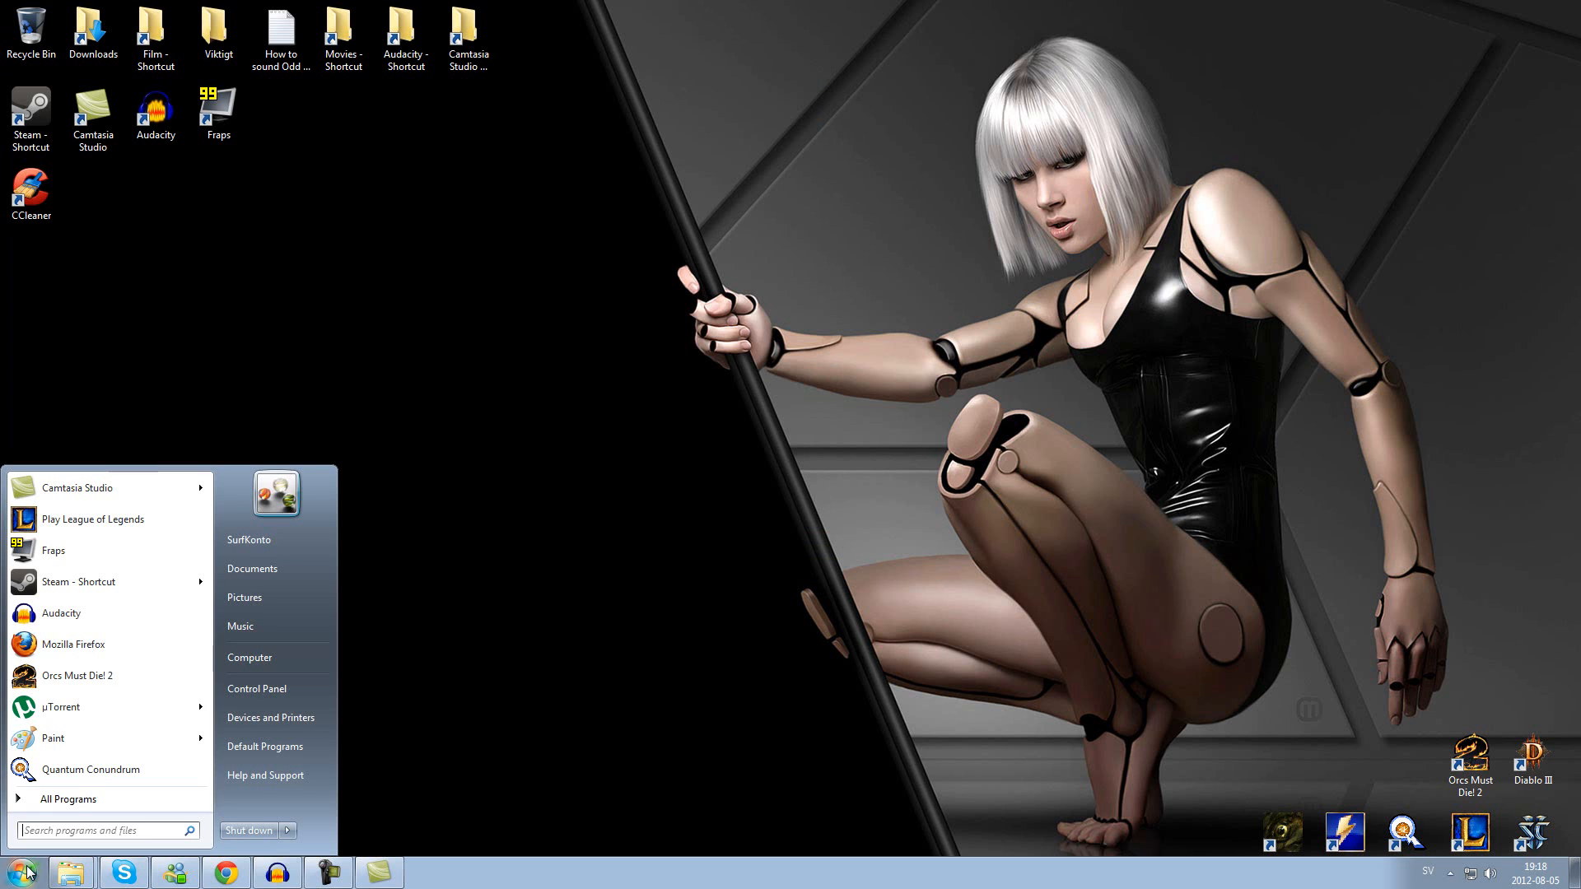
click(600, 692)
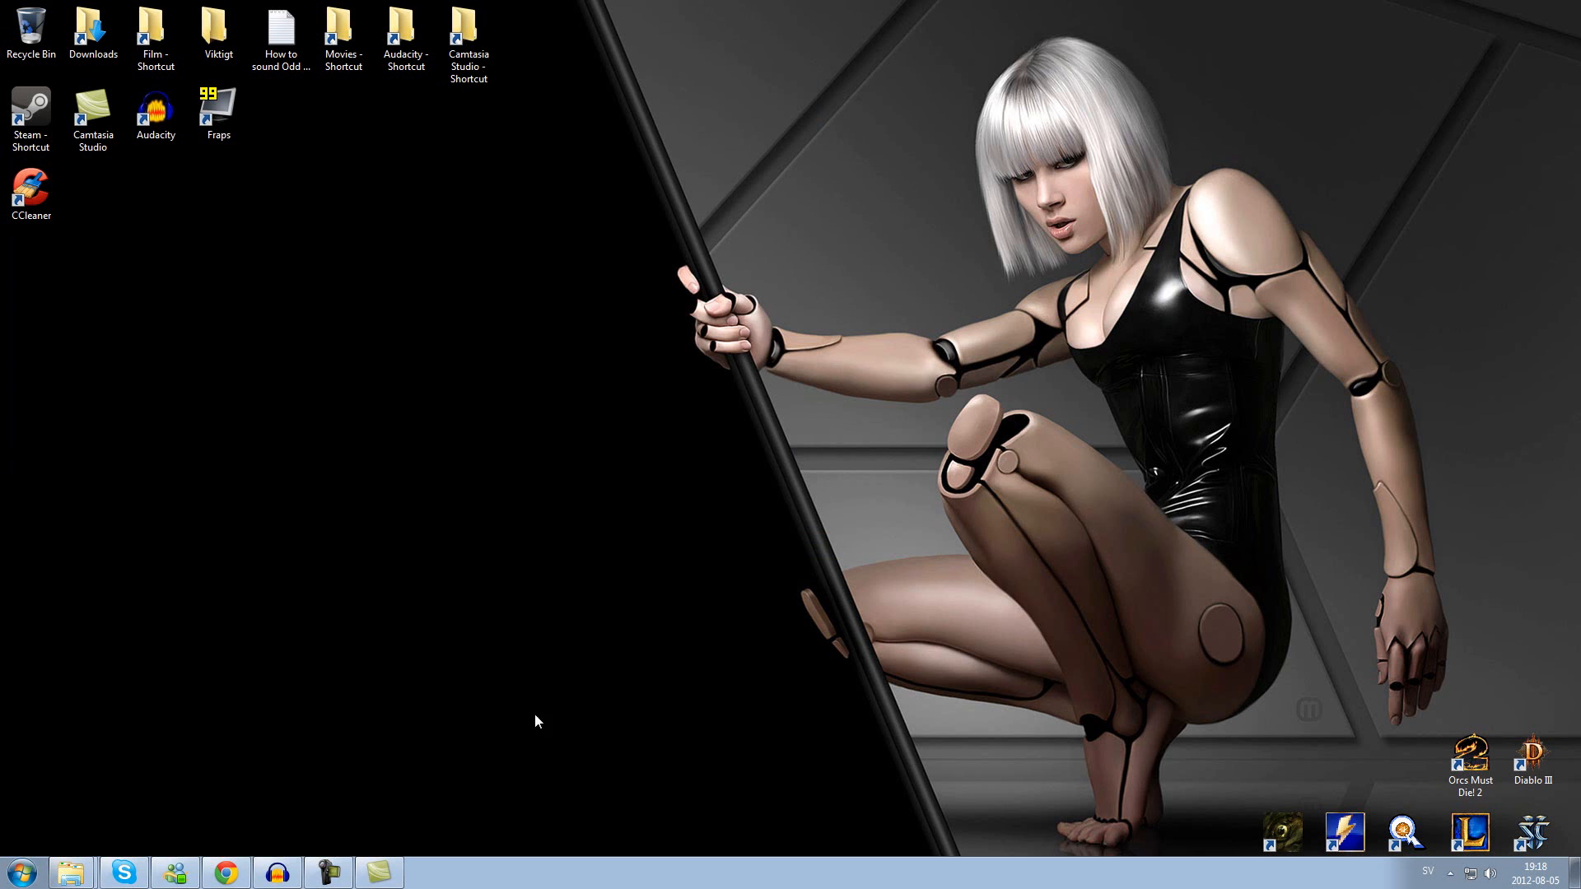
click(226, 873)
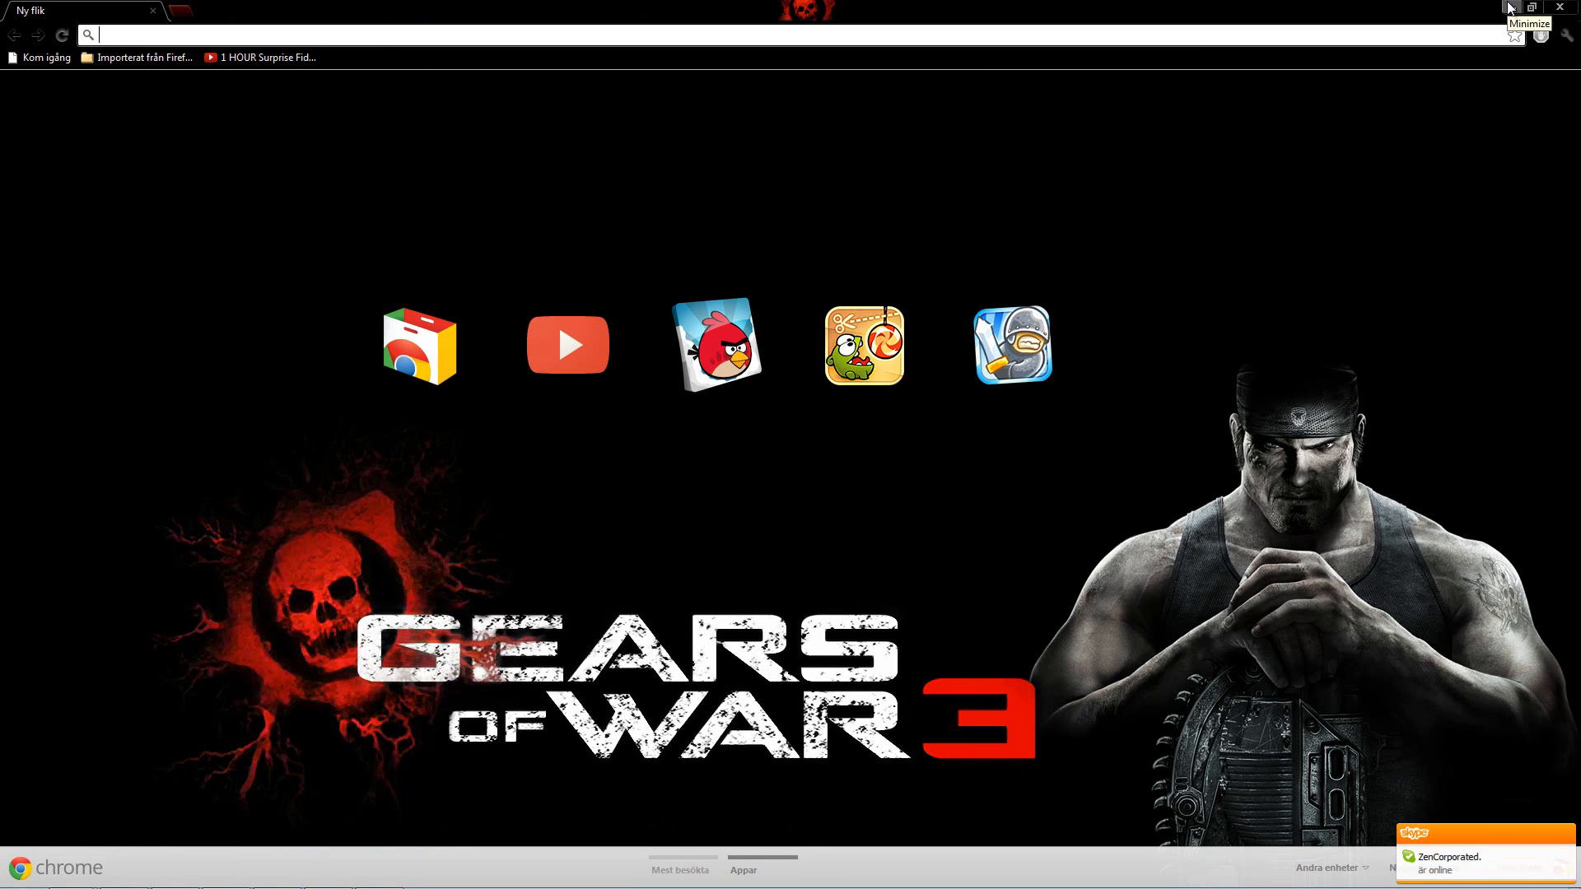
click(1511, 9)
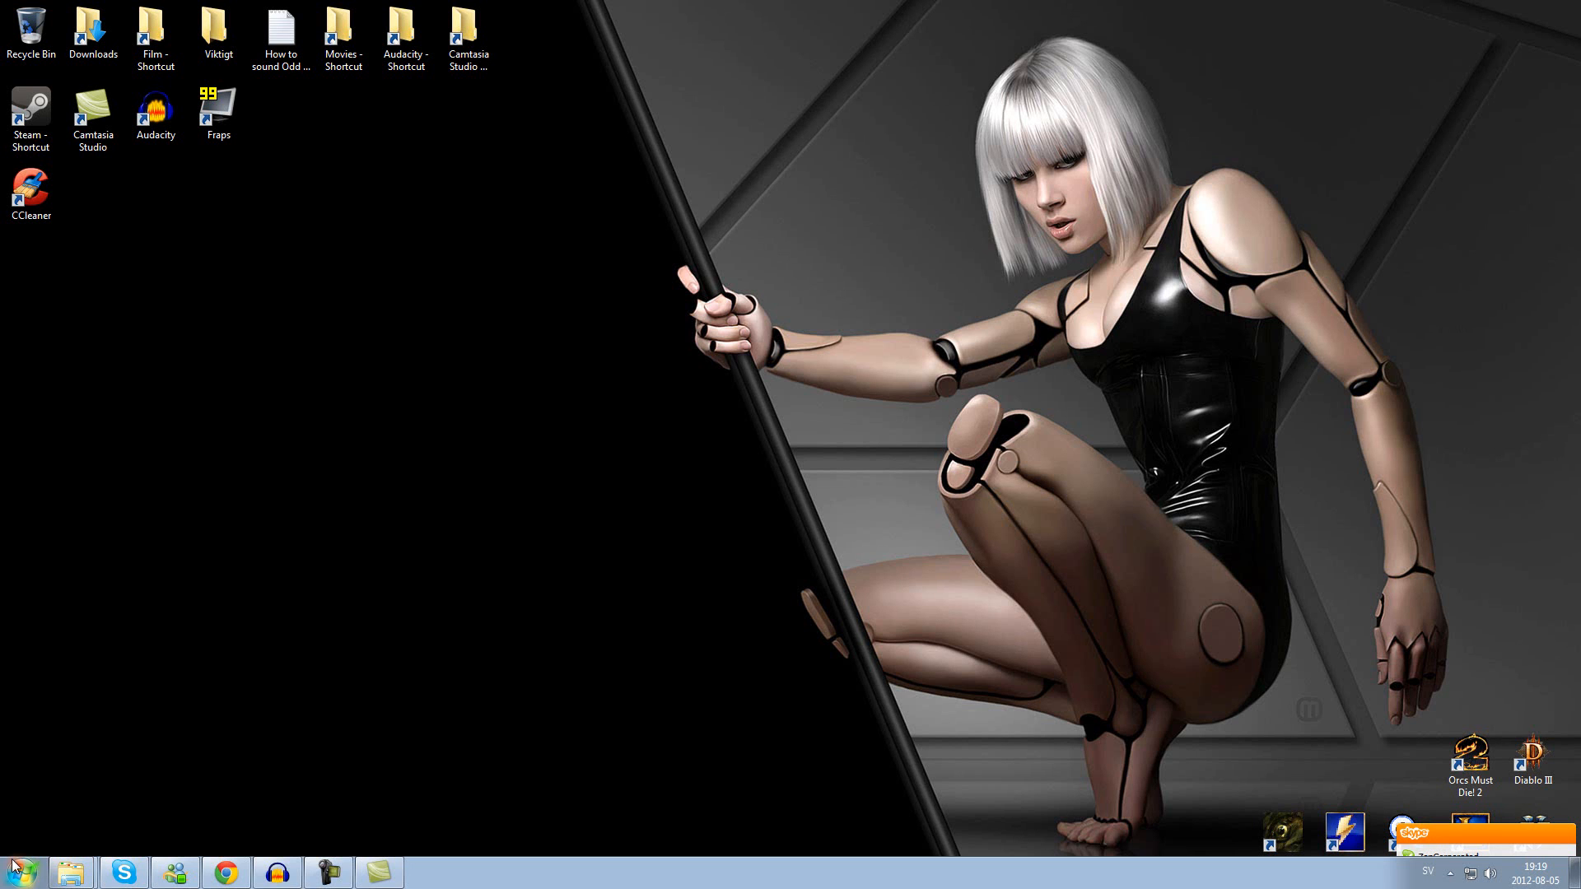
Step: Switch to Mozilla Firefox with YouTube's video upload page and examine the page address
click(14, 864)
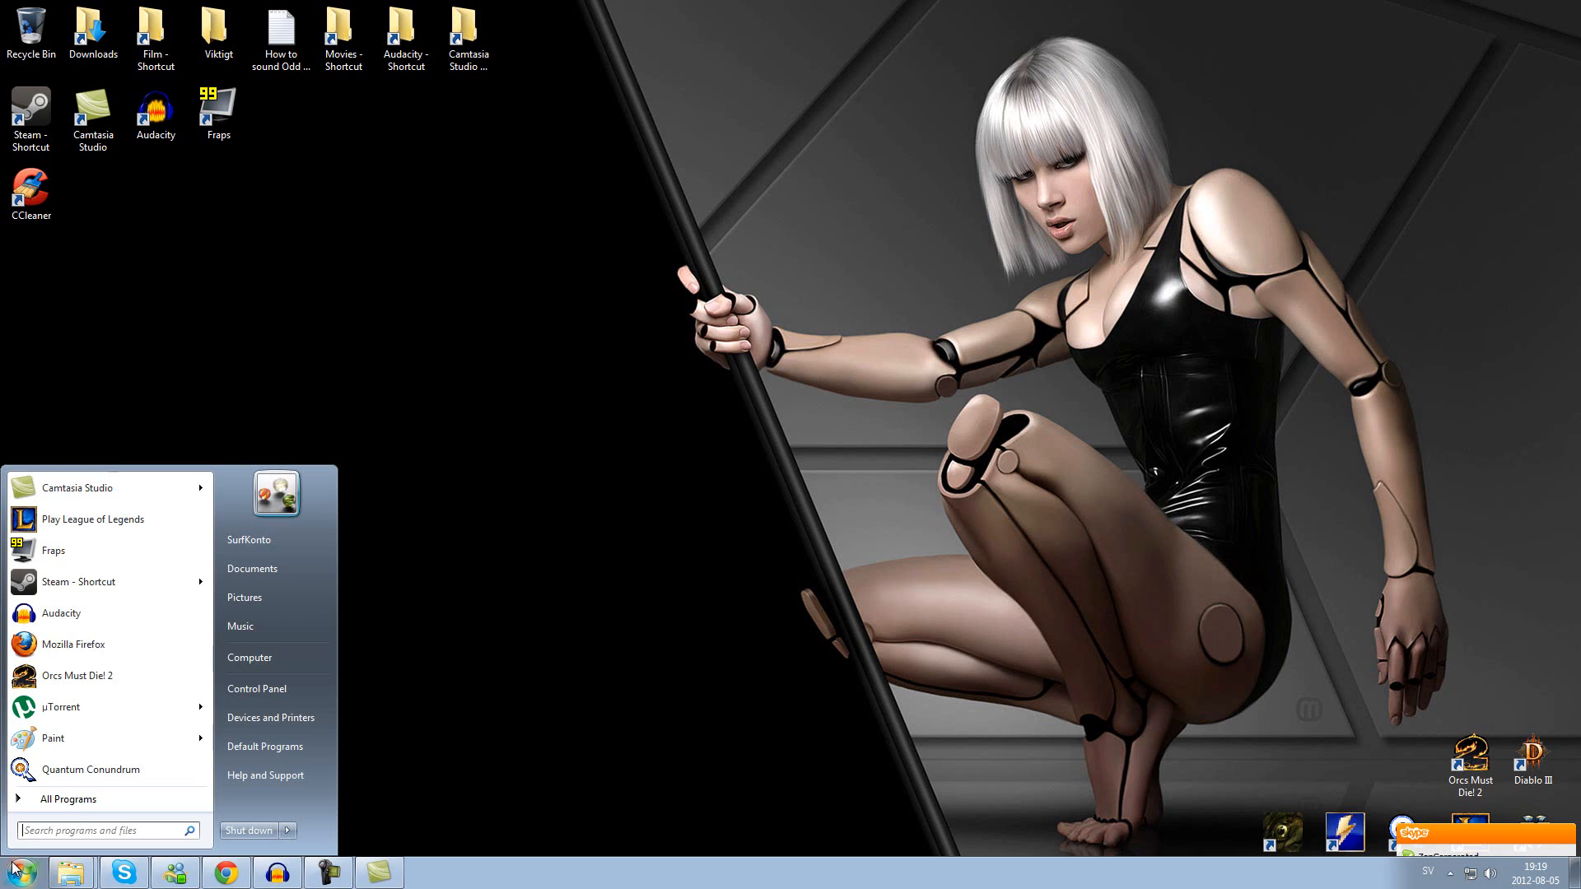
click(84, 645)
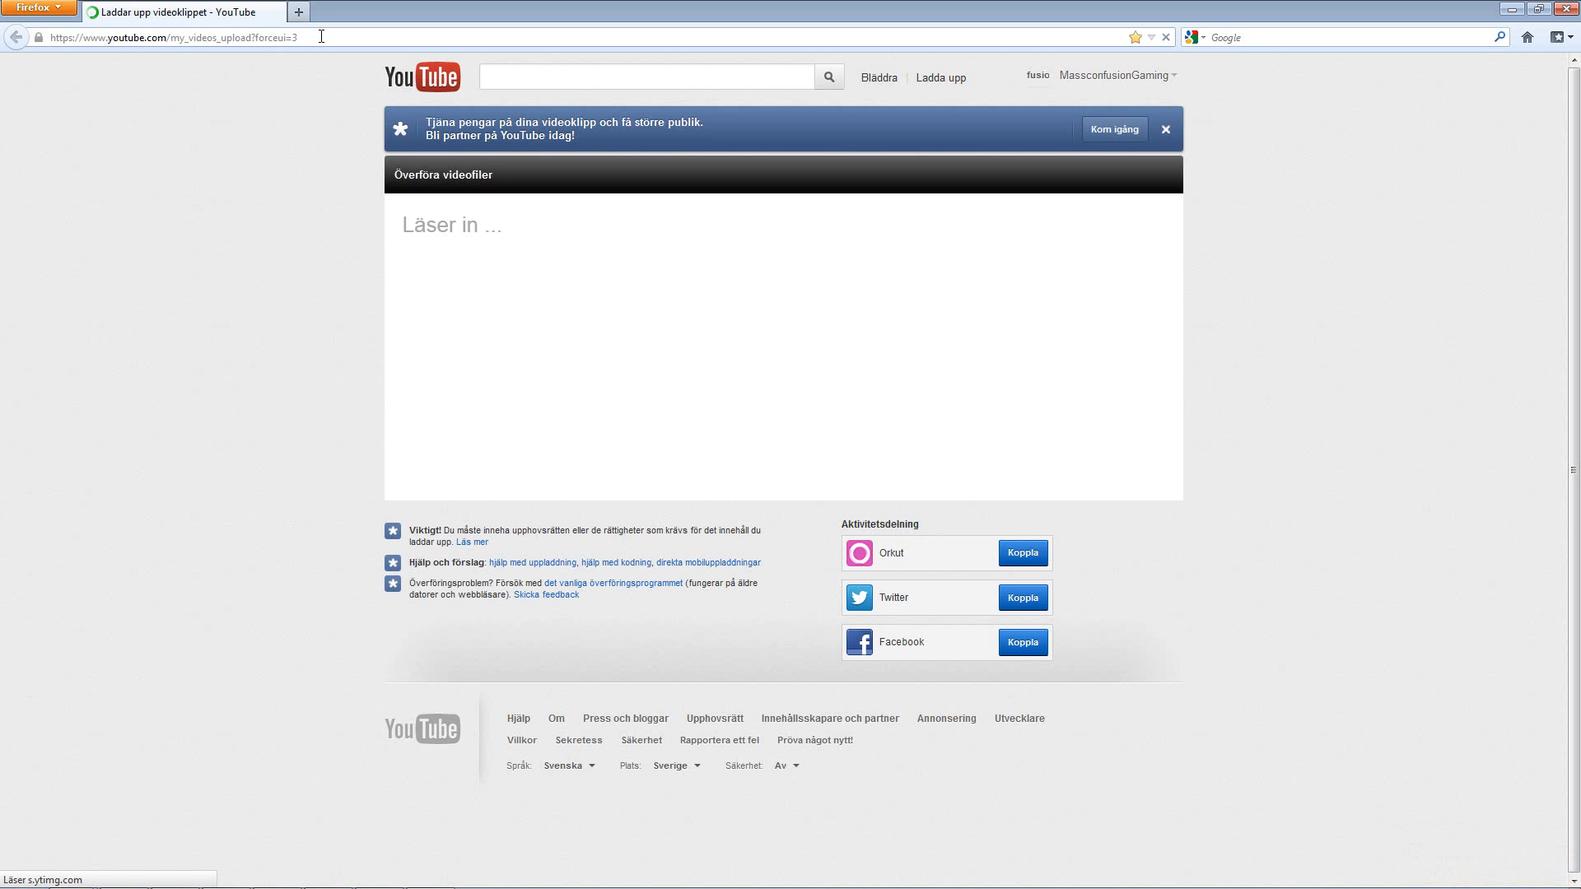
drag(321, 37, 16, 37)
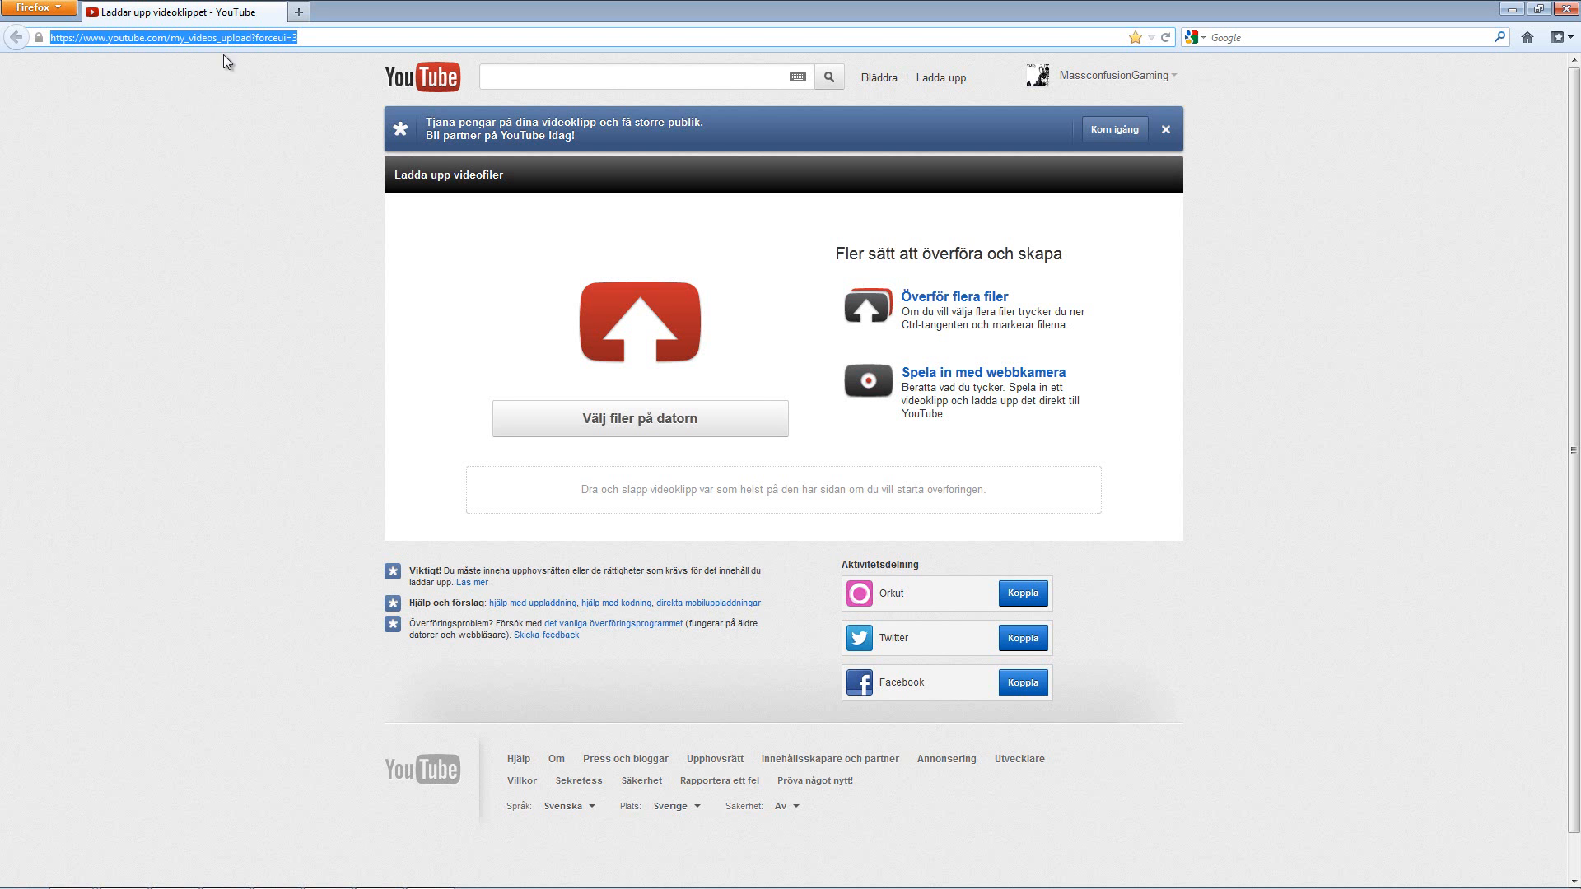
click(277, 89)
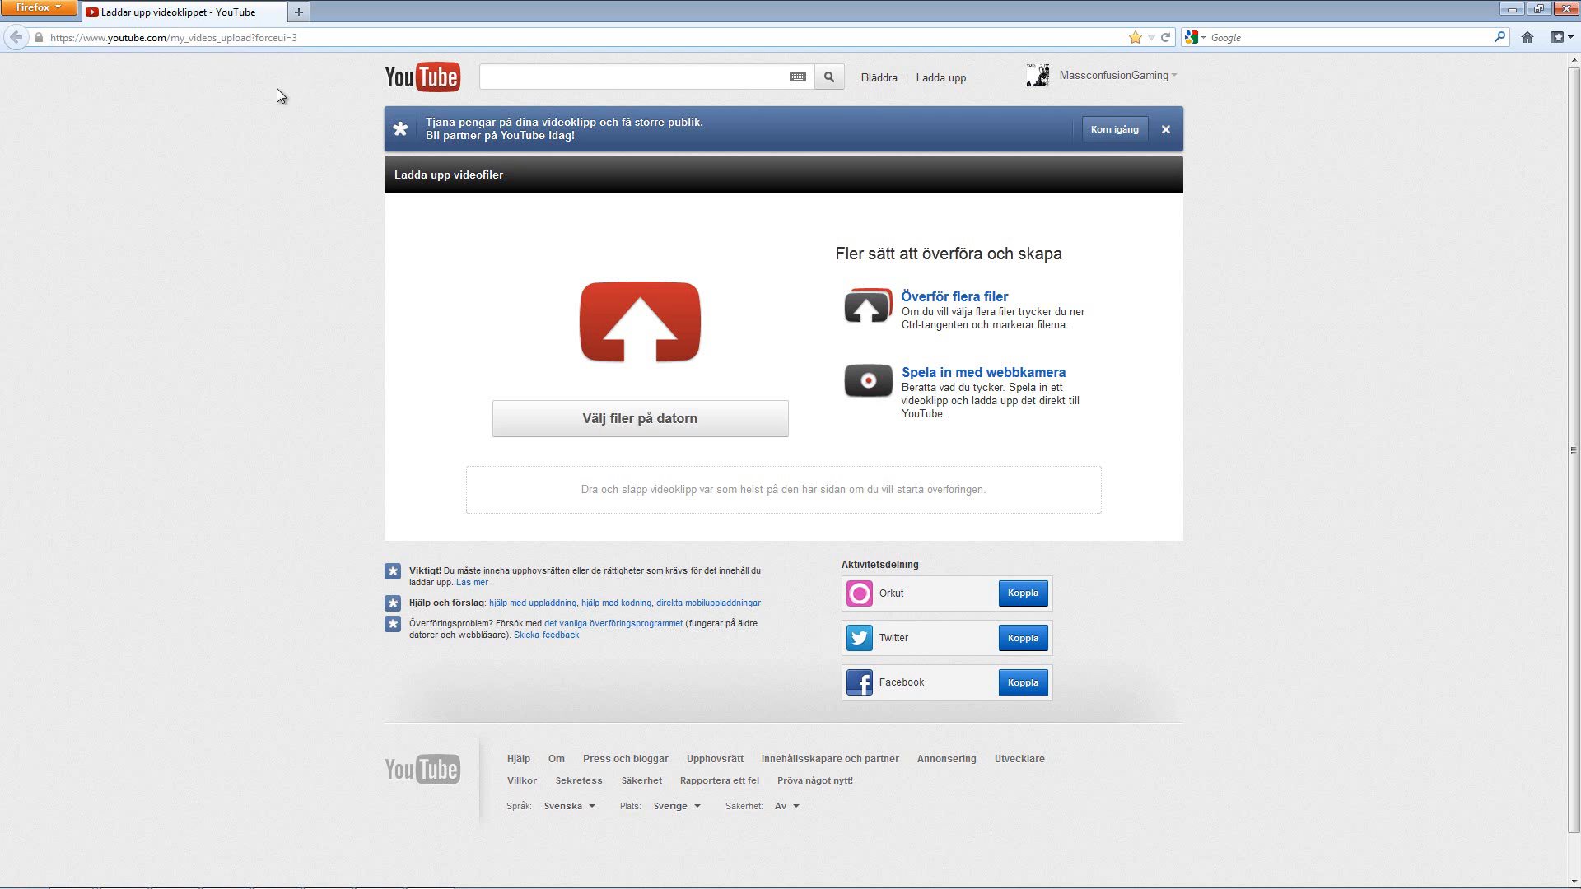
click(319, 39)
click(200, 131)
Step: Pick the Anivia Dominion lets play series video as the file to upload to YouTube, and cancel the file selection
click(626, 422)
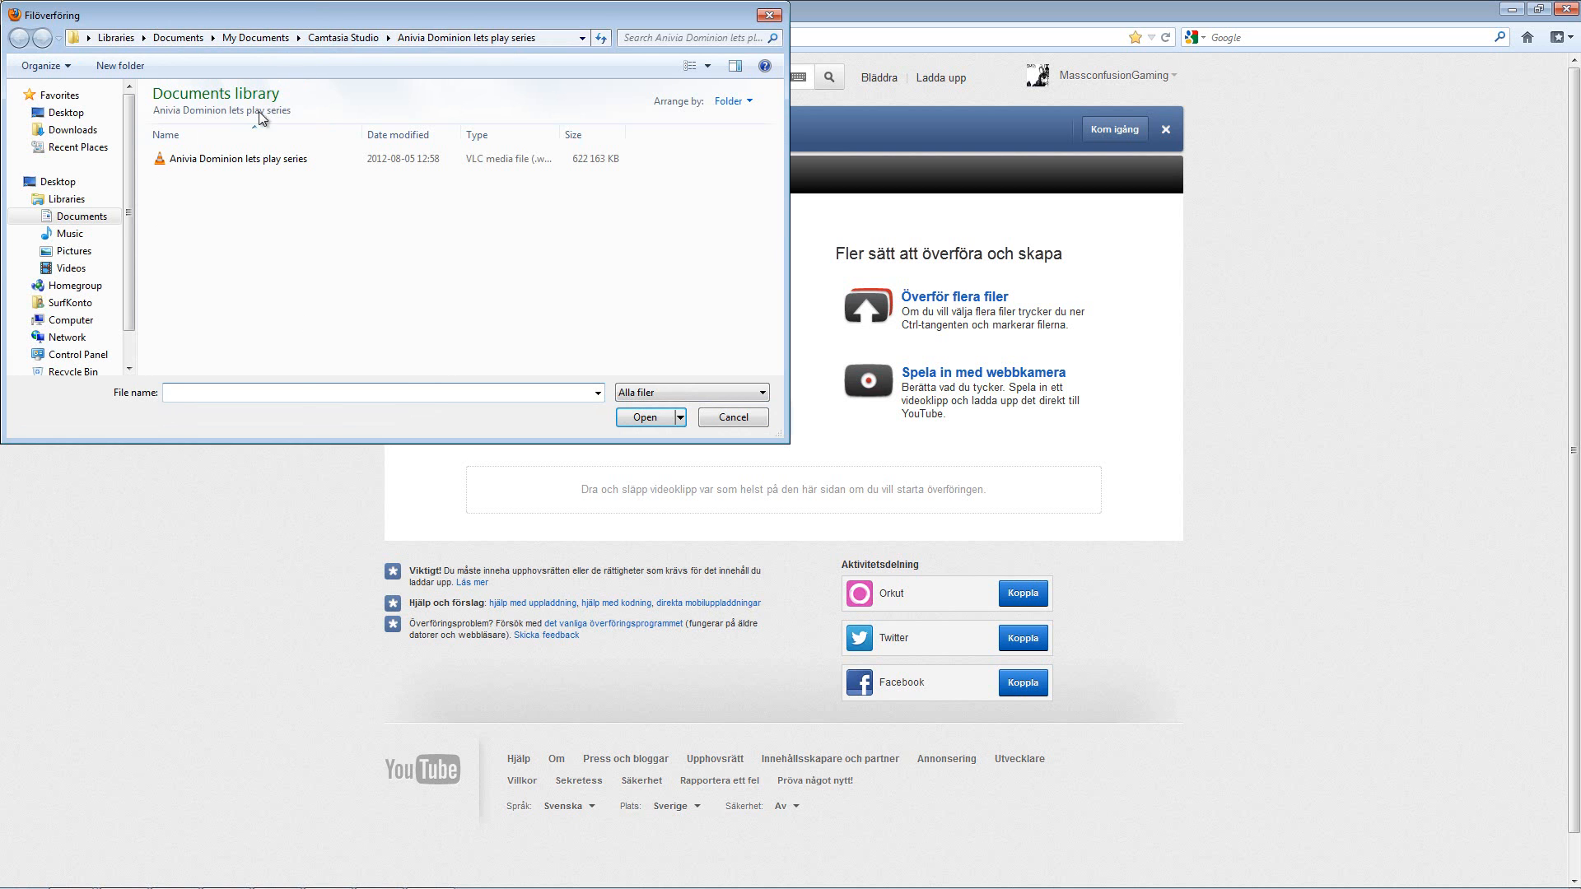
click(236, 160)
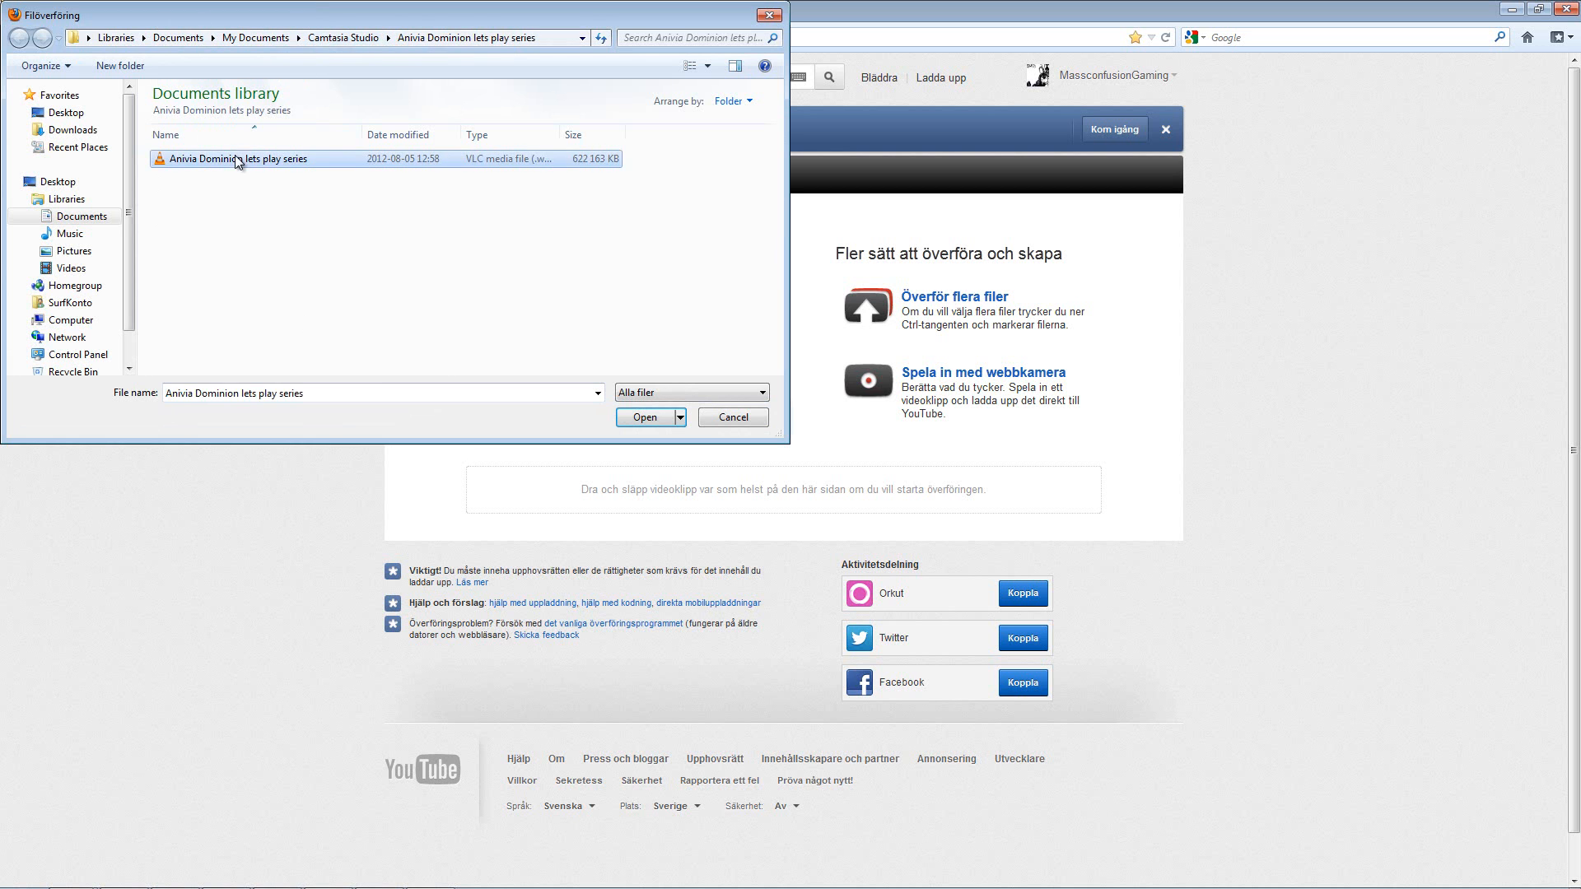
click(761, 422)
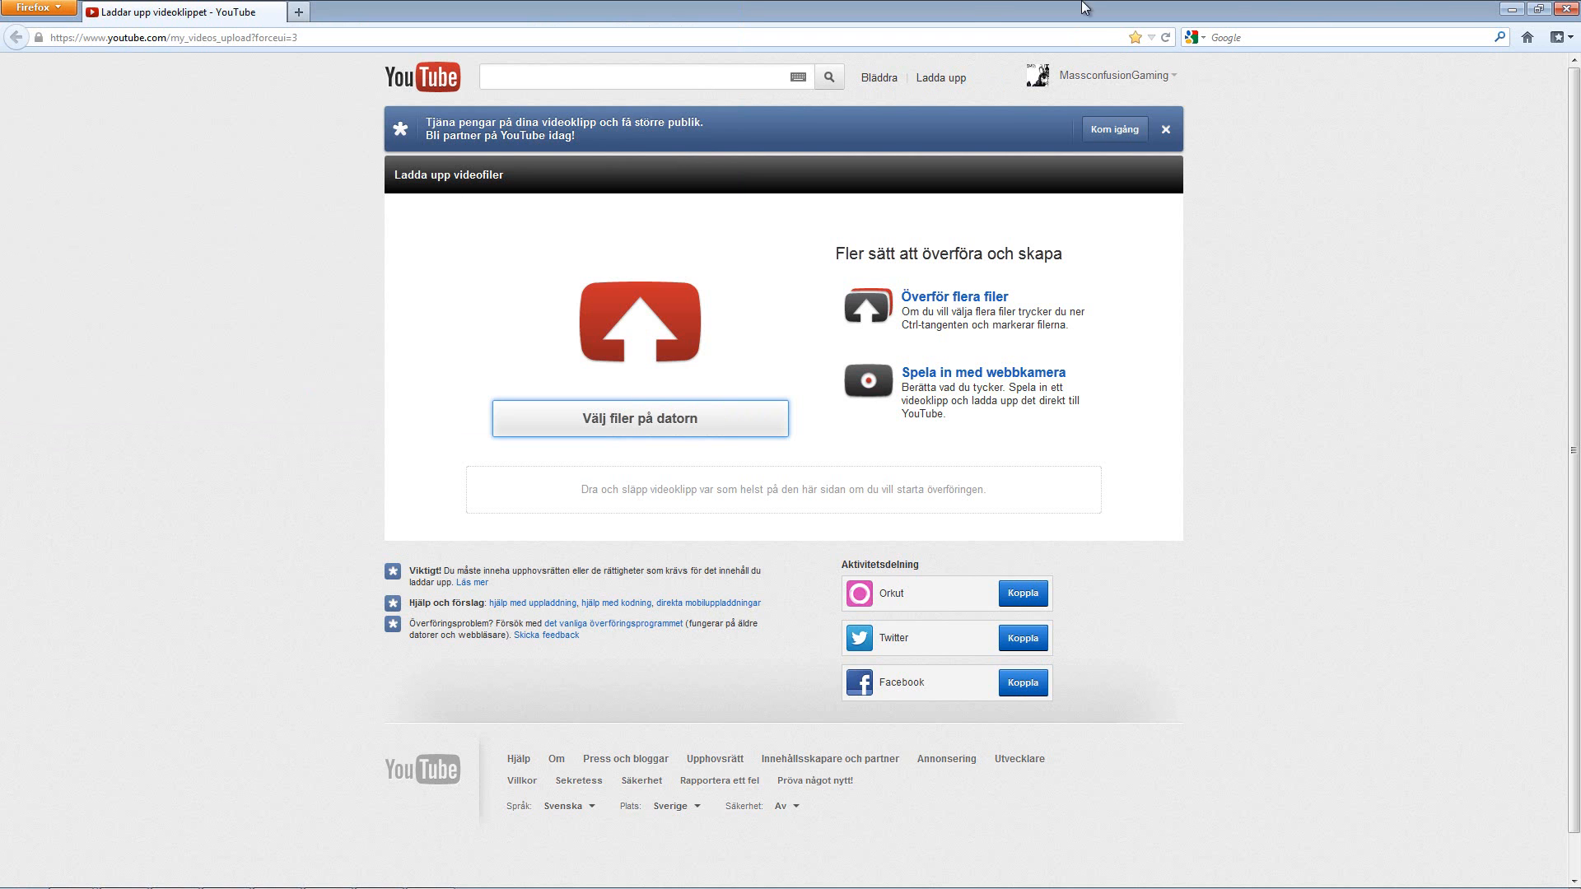
Step: Switch to Camtasia Recorder and stop the screen recording
click(1517, 8)
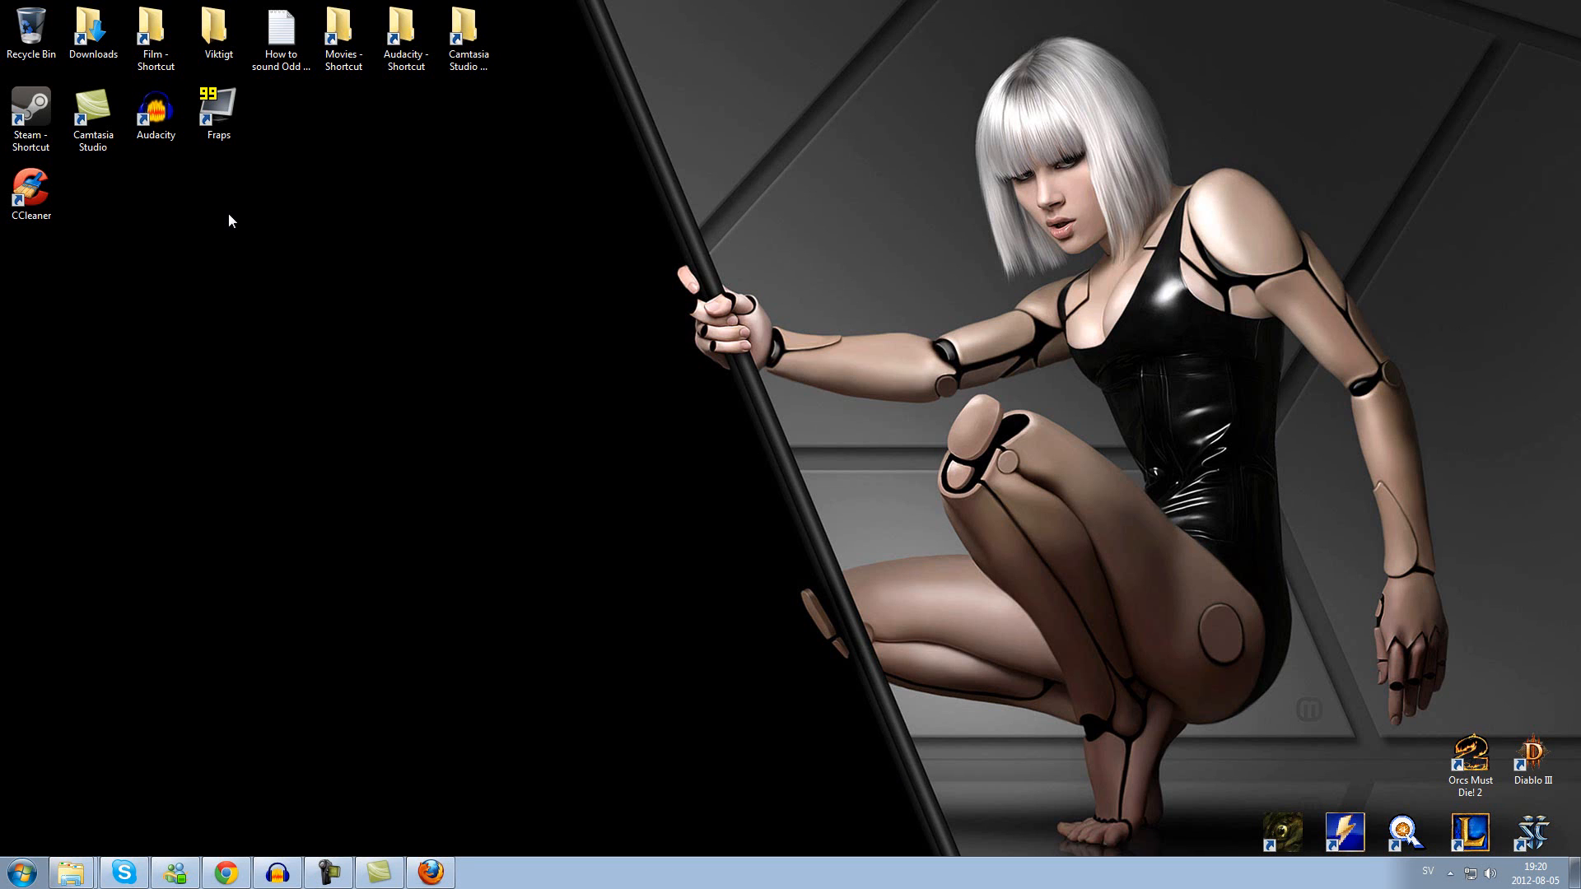
click(342, 874)
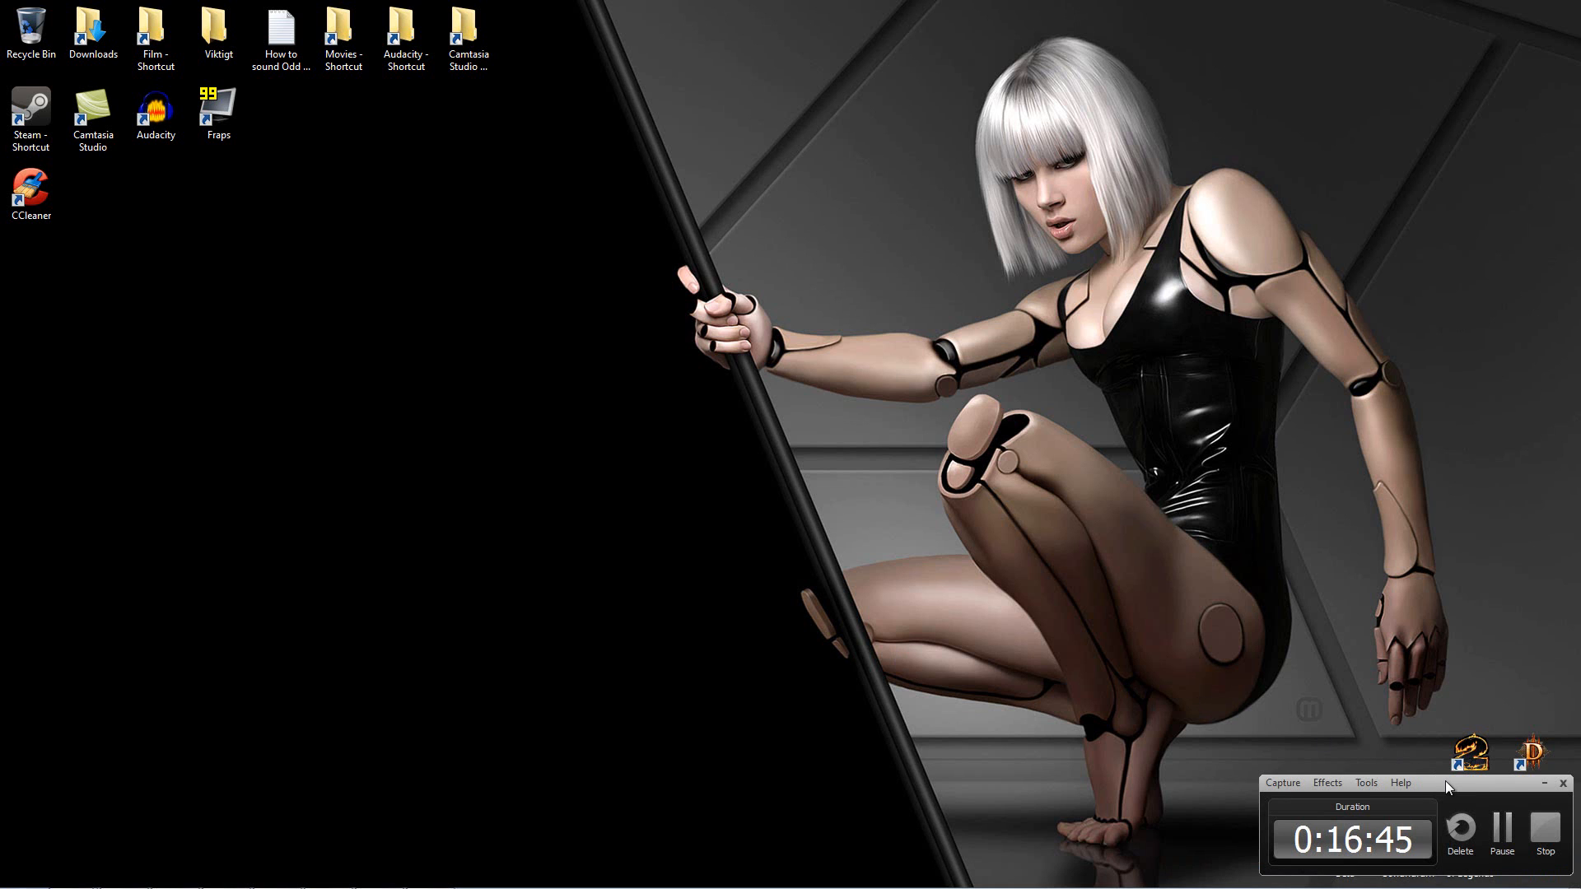
click(1550, 830)
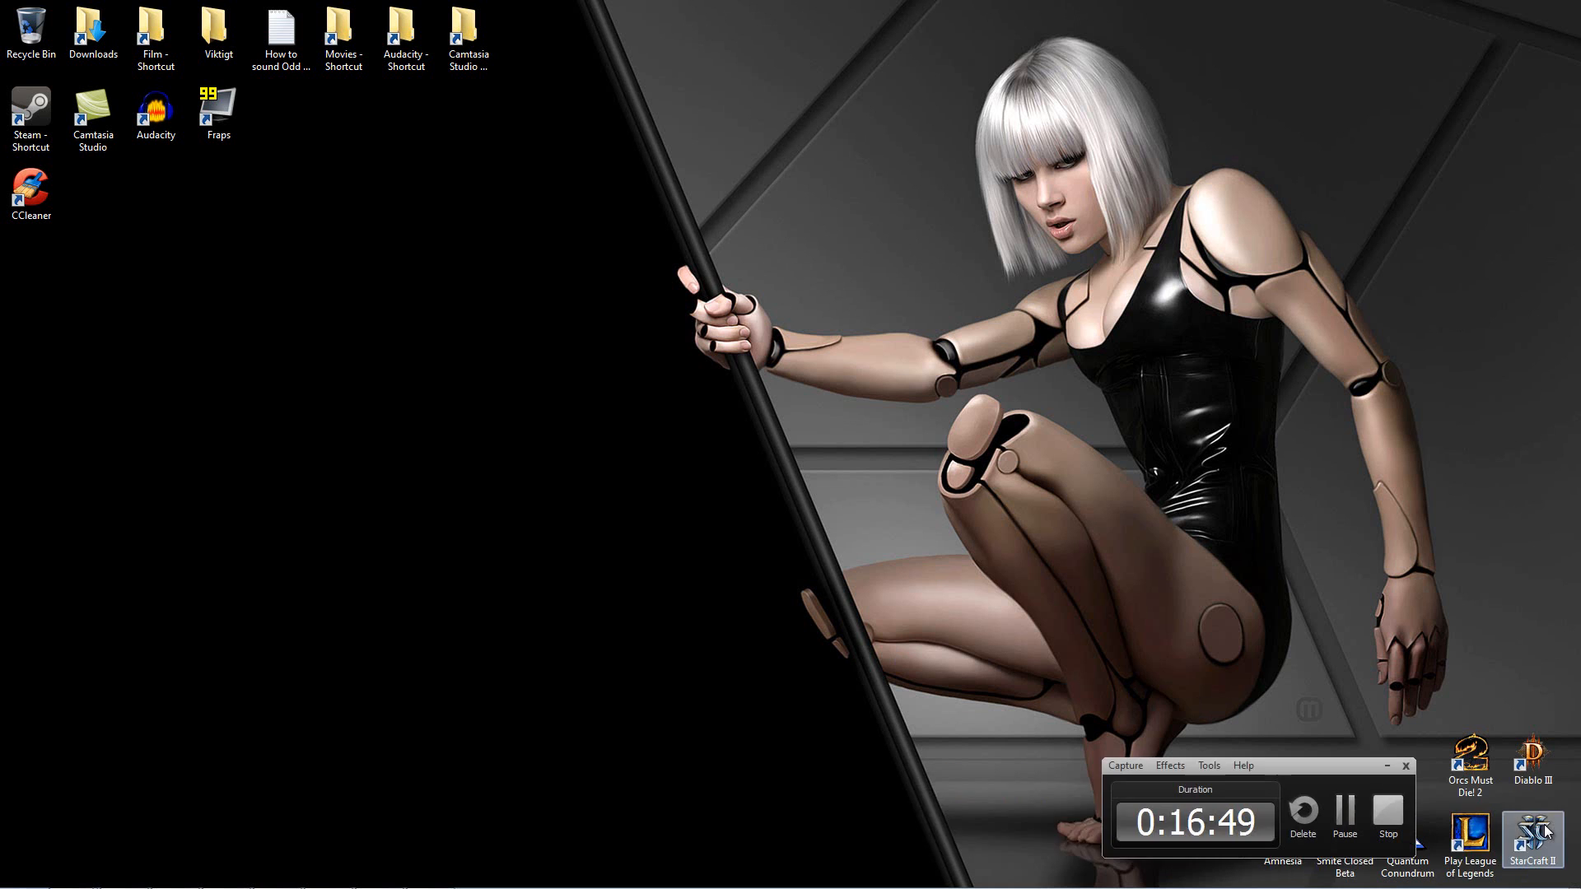